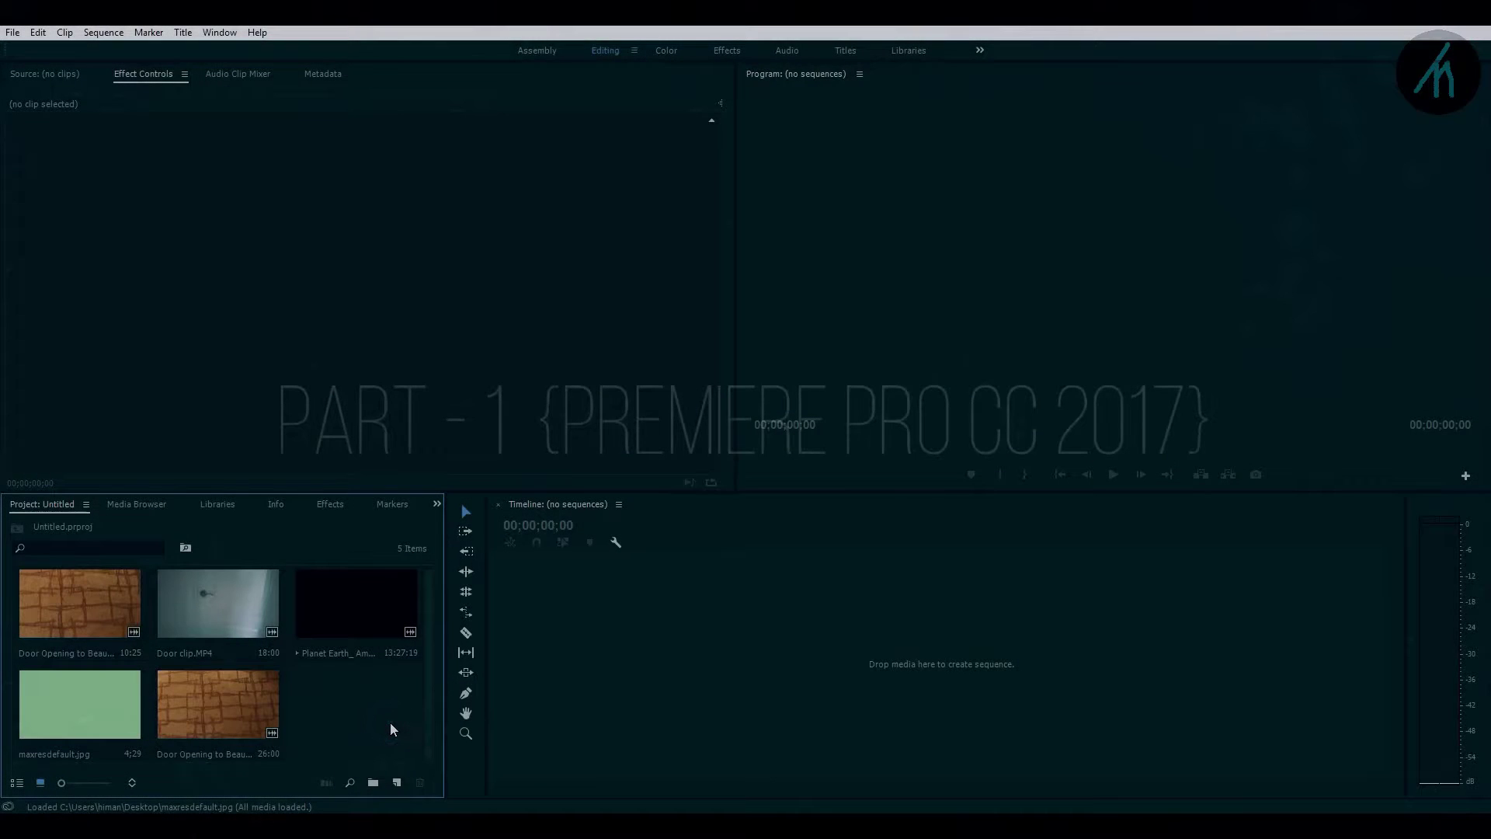
- Create a sequence from the 26-second Door Opening to Beautiful Landscape footage and move its video onto track V4
{"action": "double_click", "coordinate": [225, 721]}
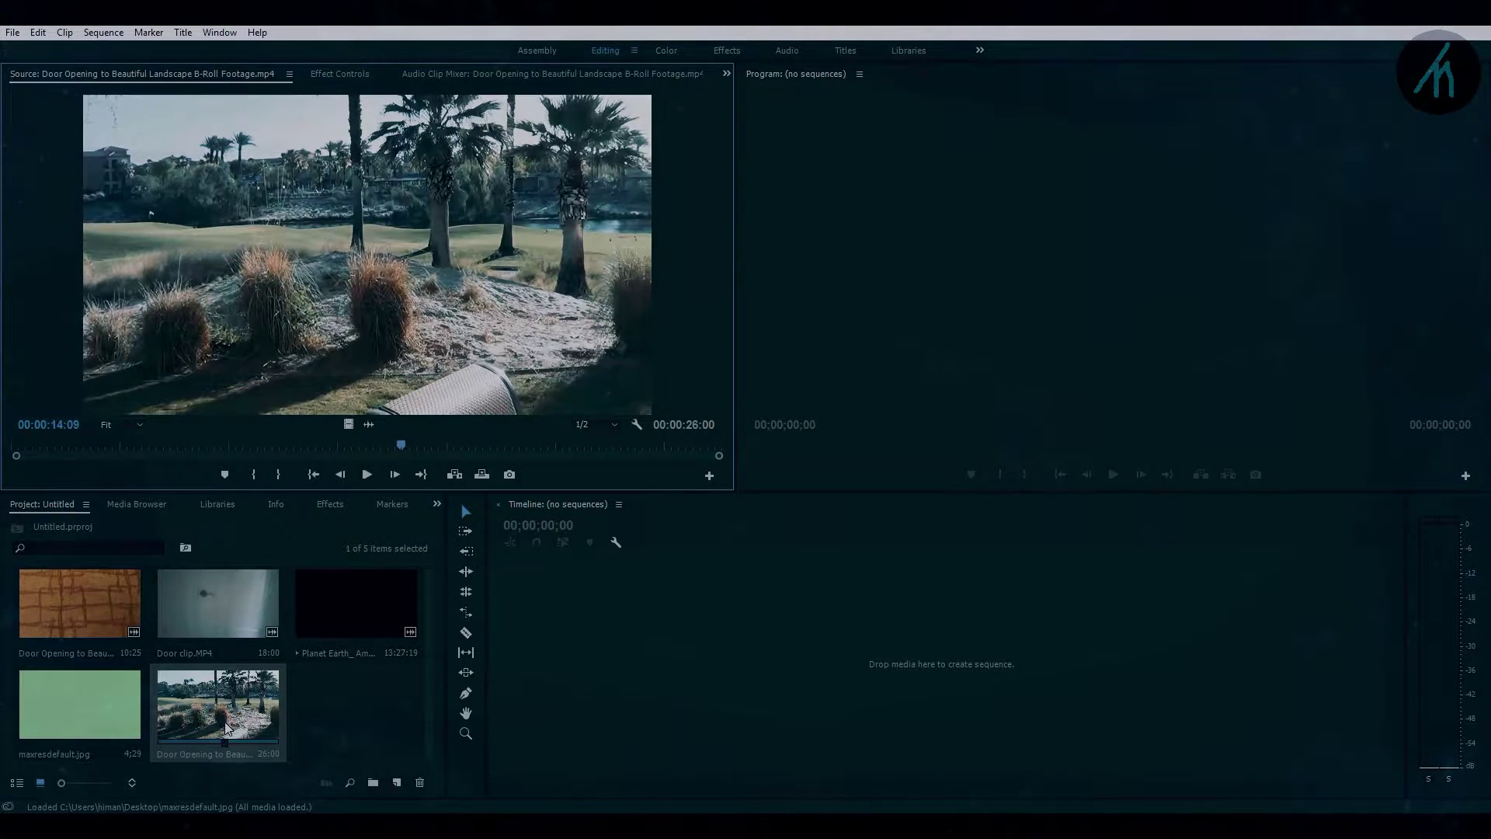
{"action": "left_click_drag", "start_coordinate": [226, 726], "coordinate": [792, 660]}
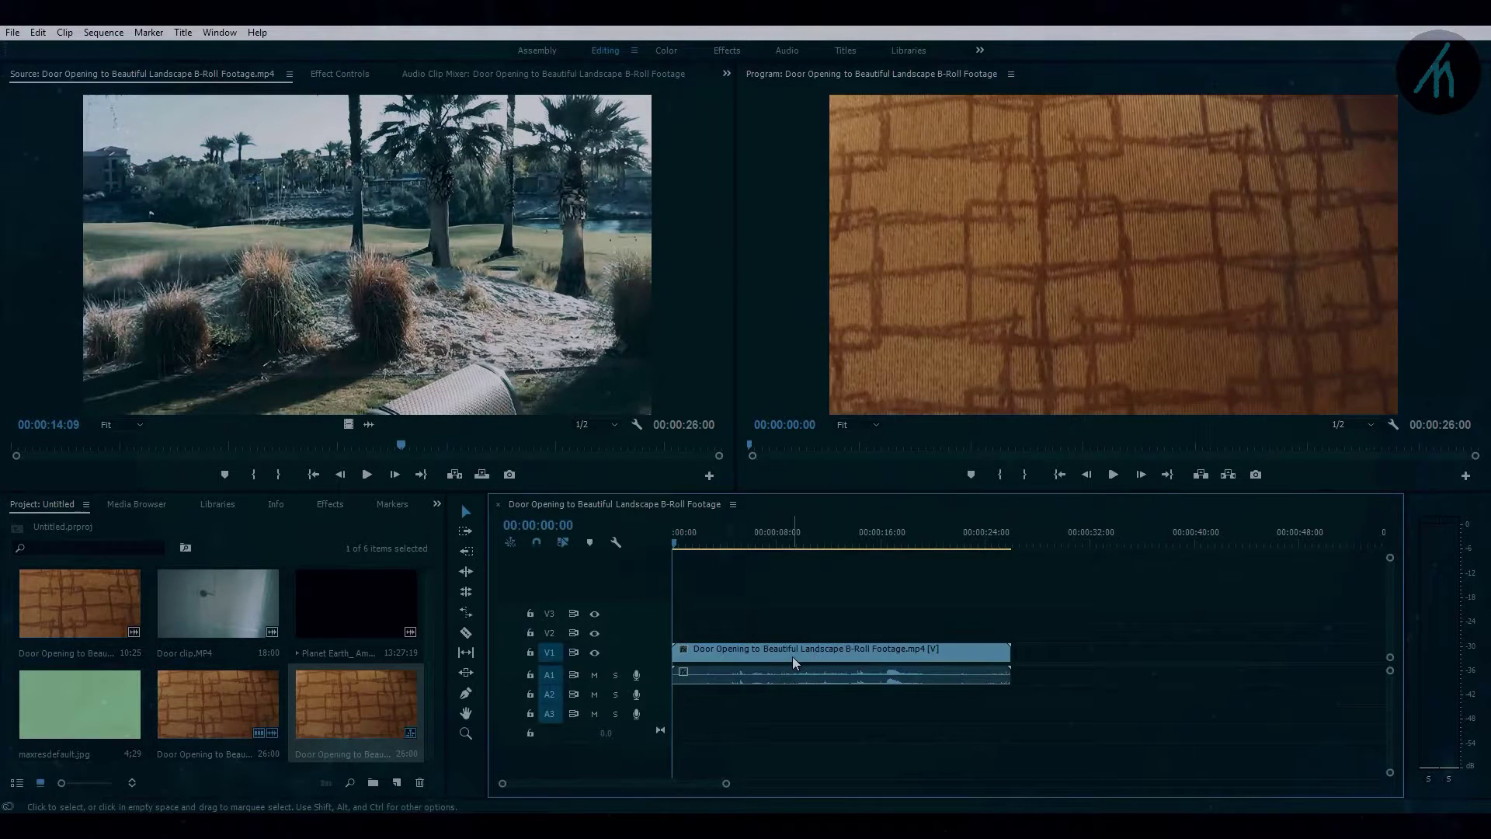
{"action": "left_click", "coordinate": [792, 659]}
{"action": "left_click_drag", "start_coordinate": [792, 658], "coordinate": [796, 600]}
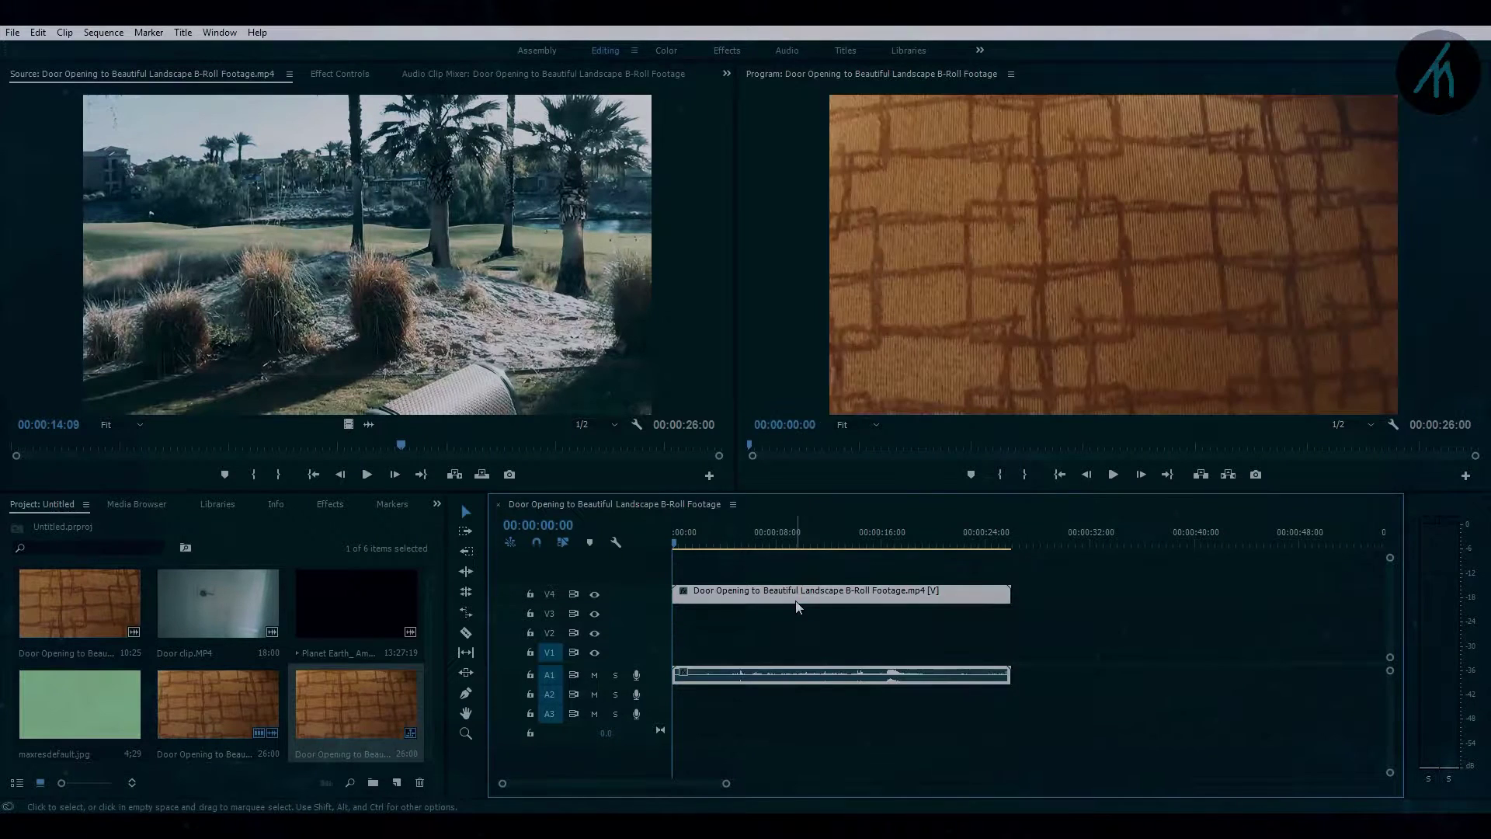
{"action": "left_click", "coordinate": [804, 635]}
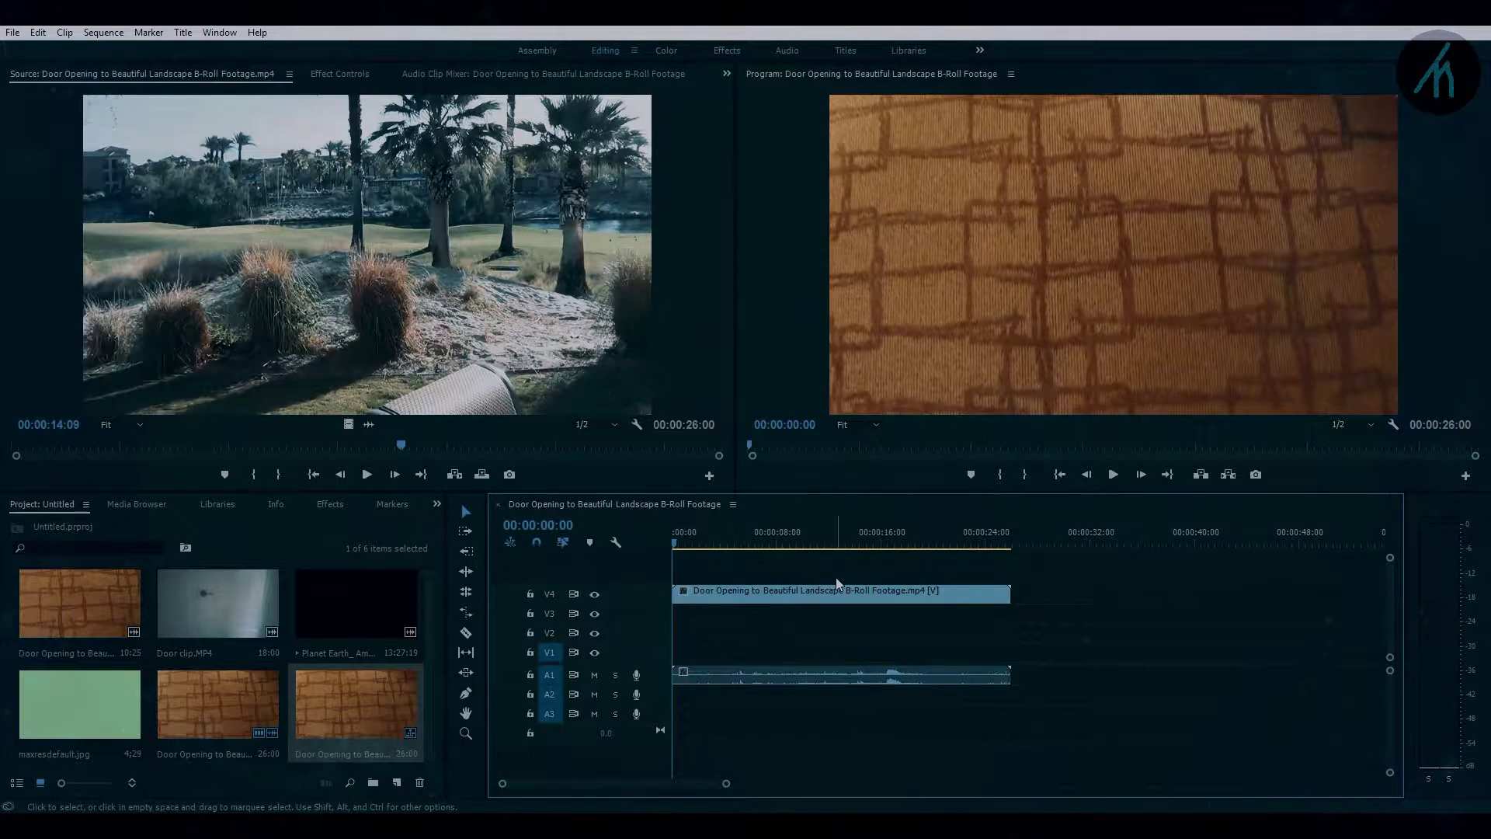
- Scrub through the footage and trim the clip's end to a duration of about 00:00:10:24
{"action": "left_click", "coordinate": [775, 541]}
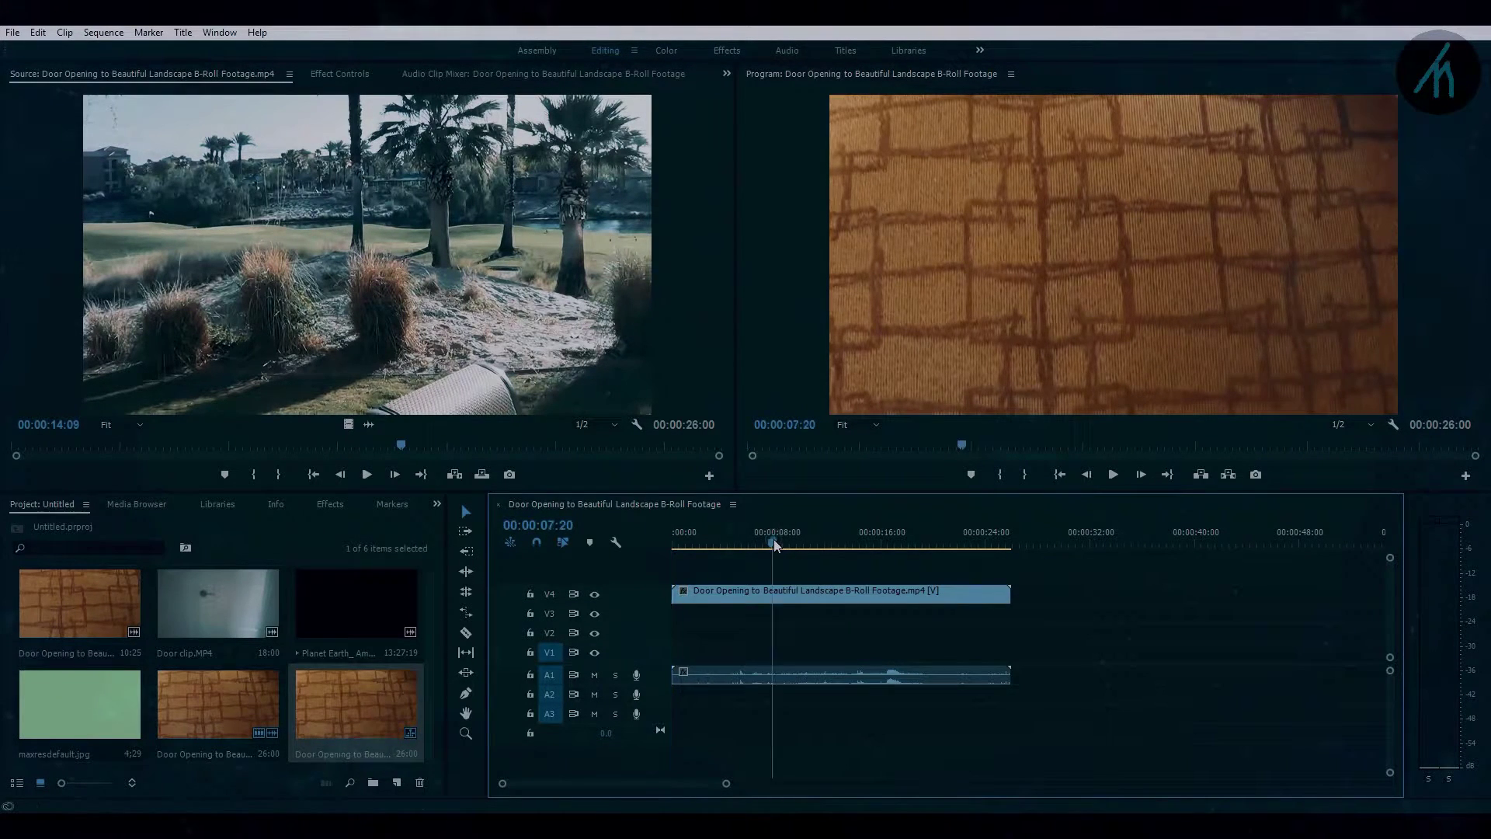
{"action": "left_click_drag", "start_coordinate": [775, 549], "coordinate": [855, 548]}
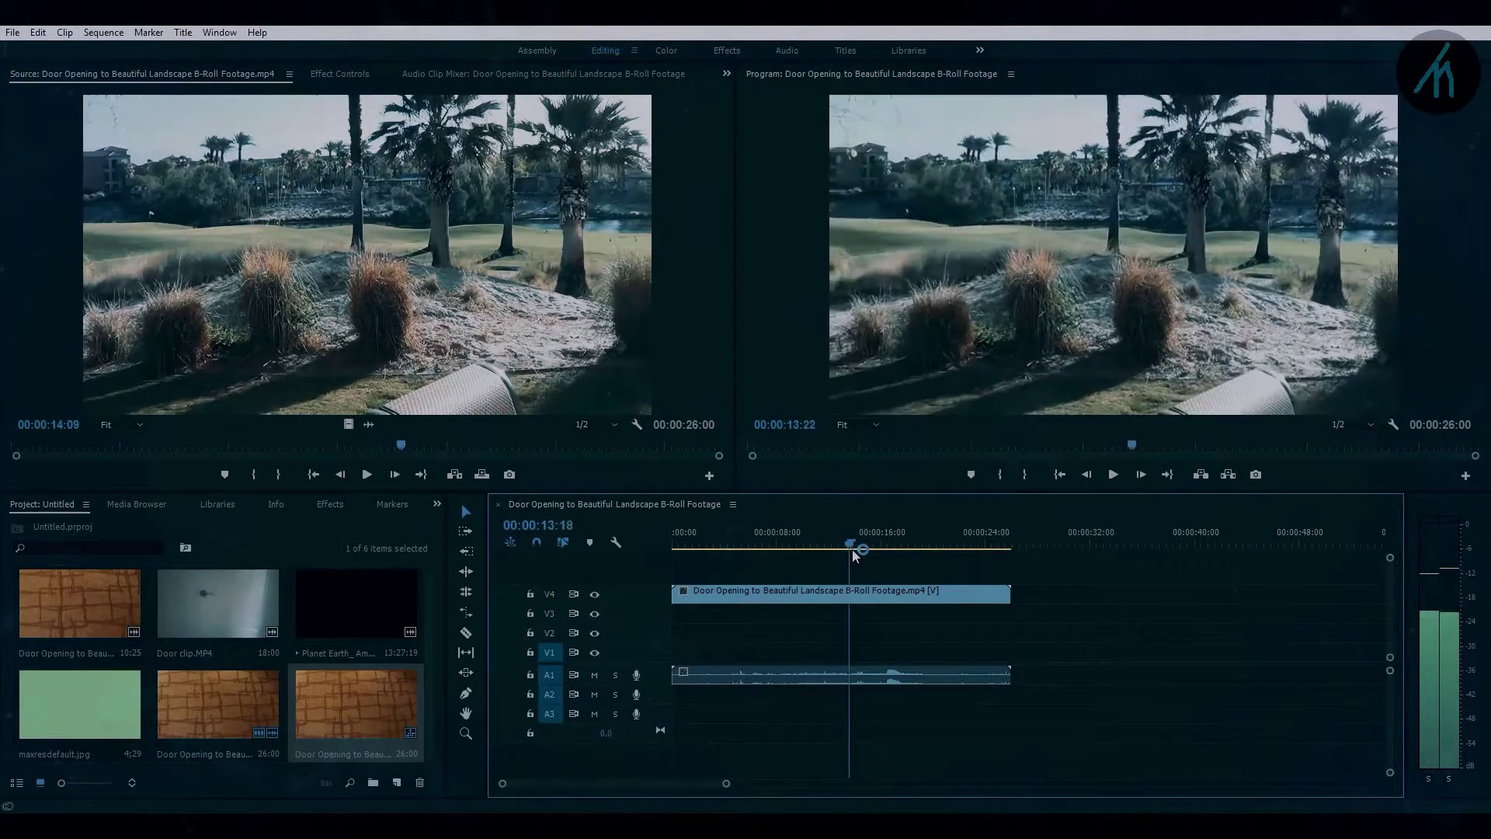
{"action": "left_click", "coordinate": [873, 592]}
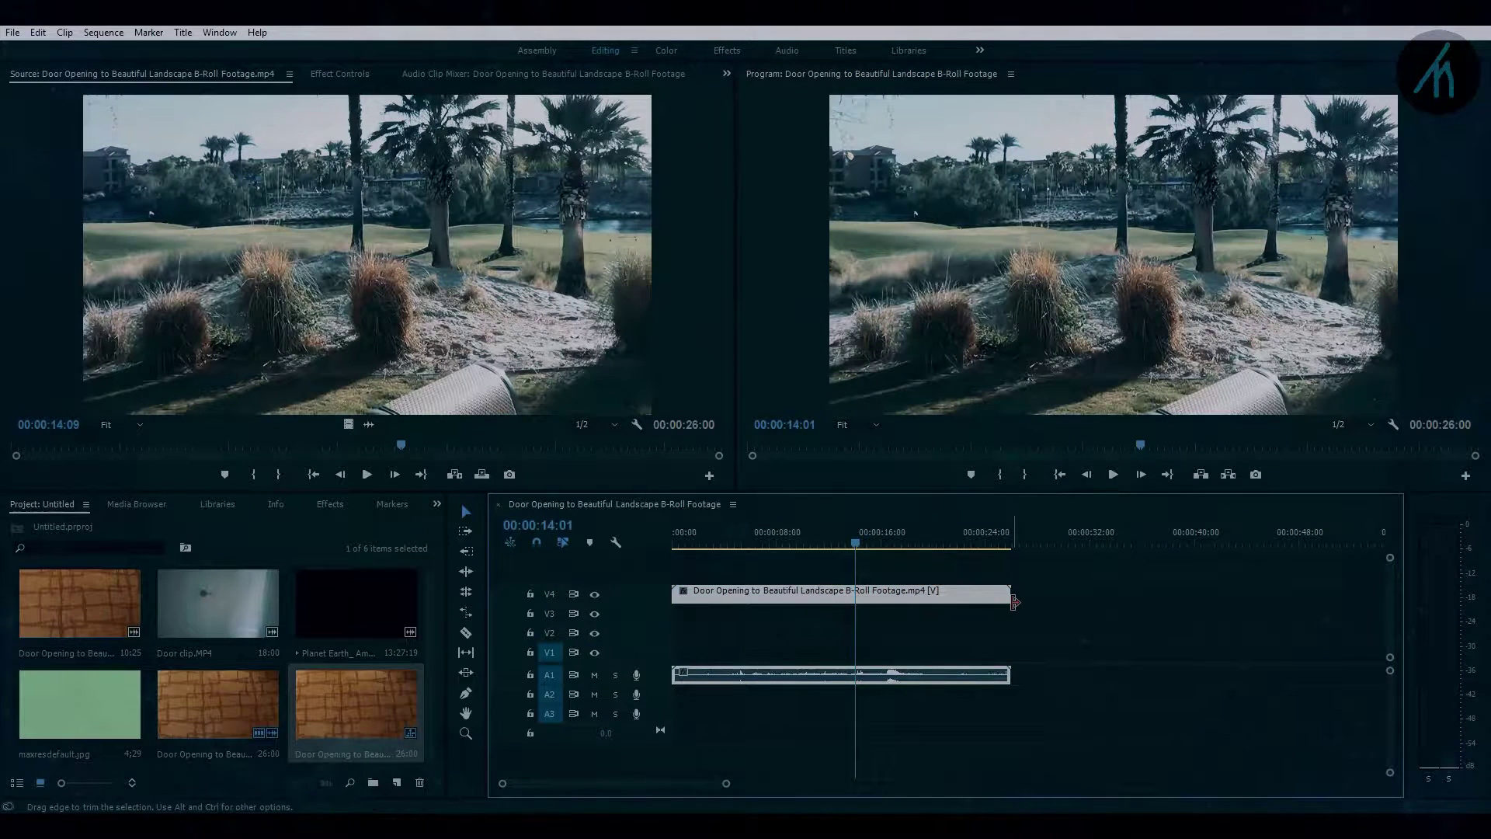
{"action": "left_click", "coordinate": [1008, 594]}
{"action": "left_click_drag", "start_coordinate": [1008, 594], "coordinate": [812, 623]}
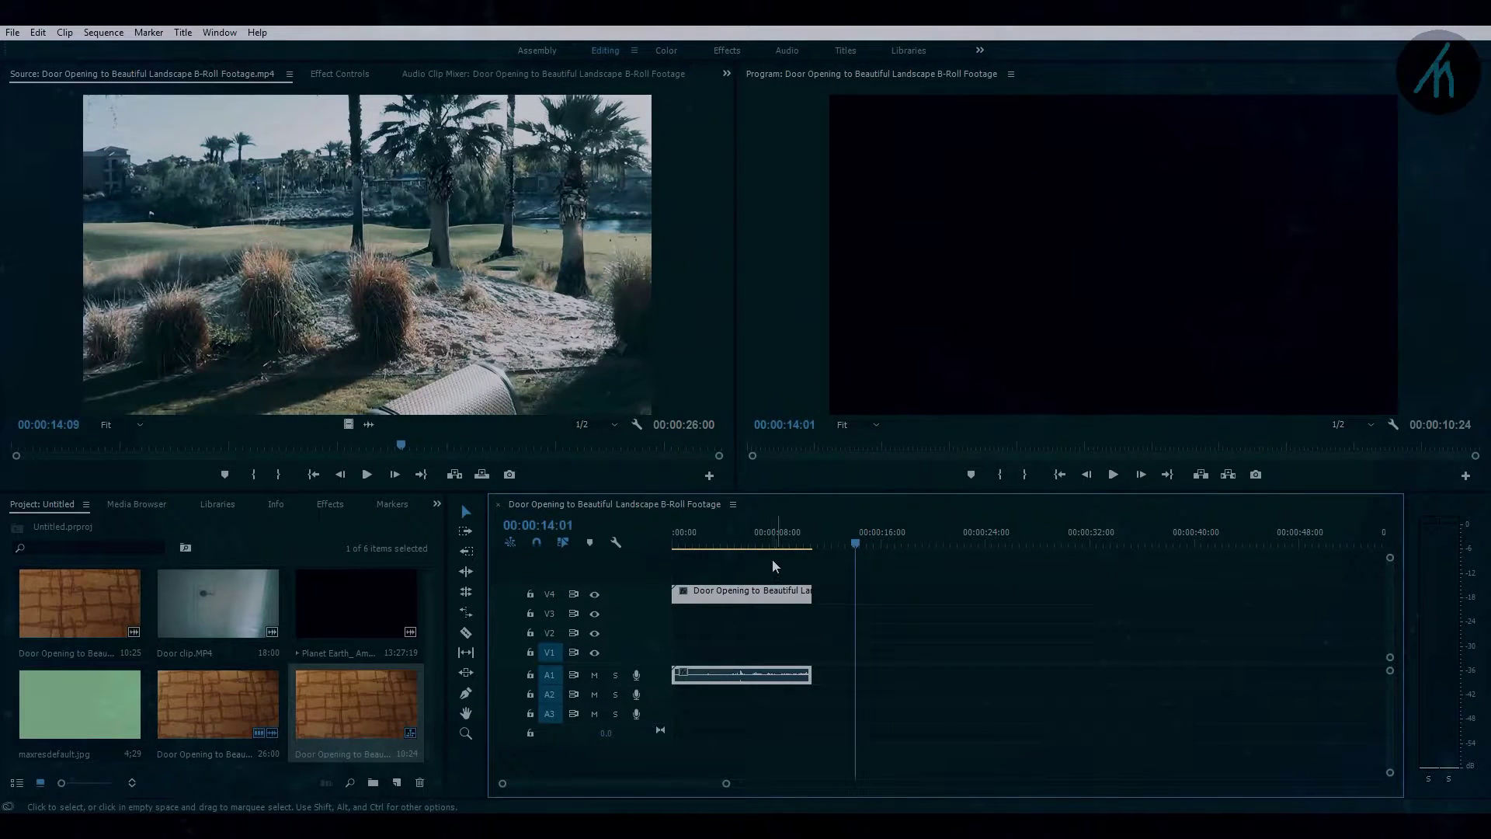
- Apply the Warp Stabilizer effect to the trimmed clip and display its effect settings beside an enlarged program view
{"action": "left_click", "coordinate": [755, 544]}
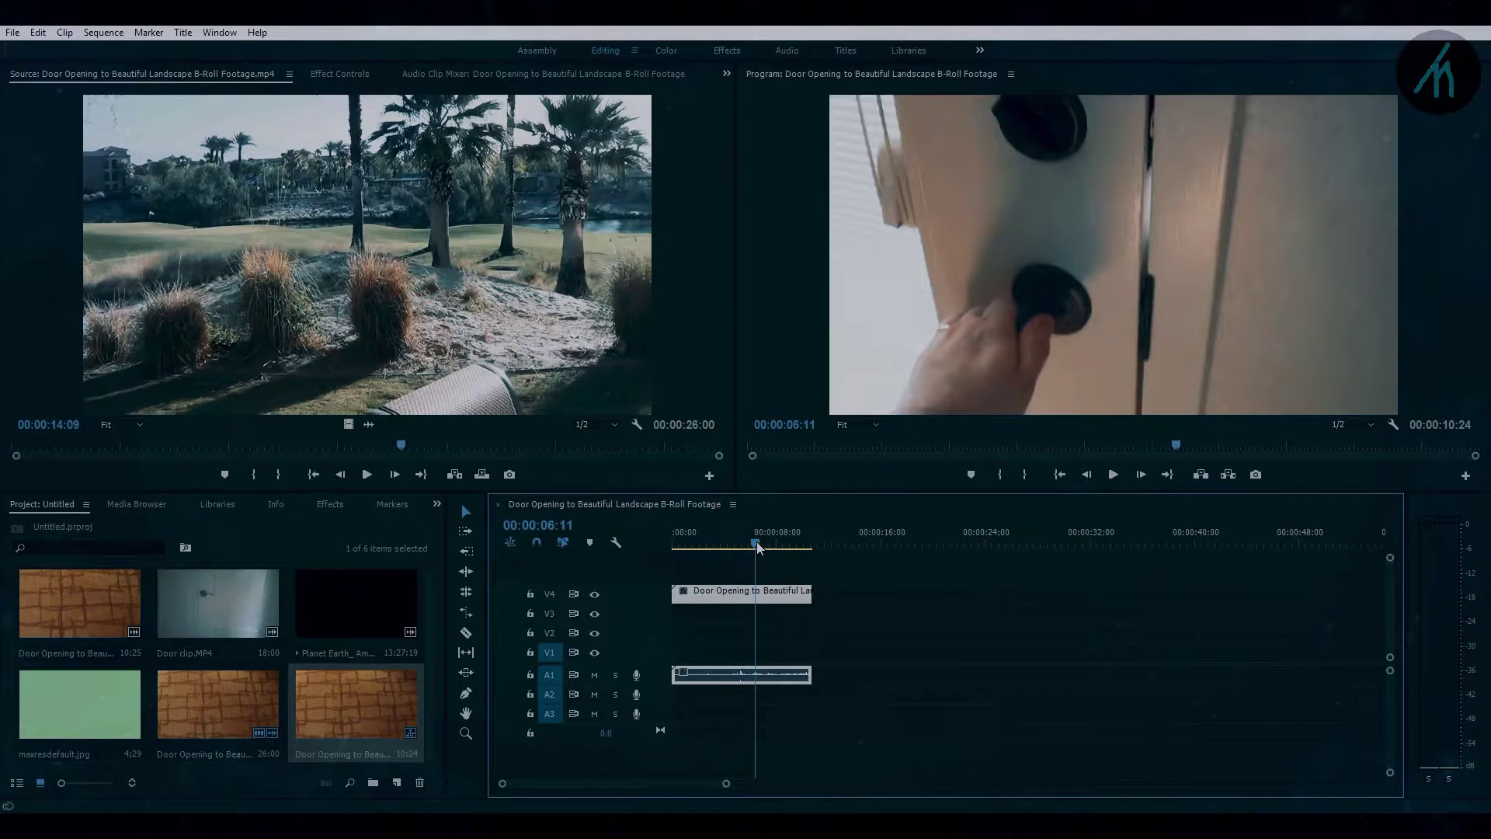
{"action": "left_click_drag", "start_coordinate": [756, 542], "coordinate": [761, 543]}
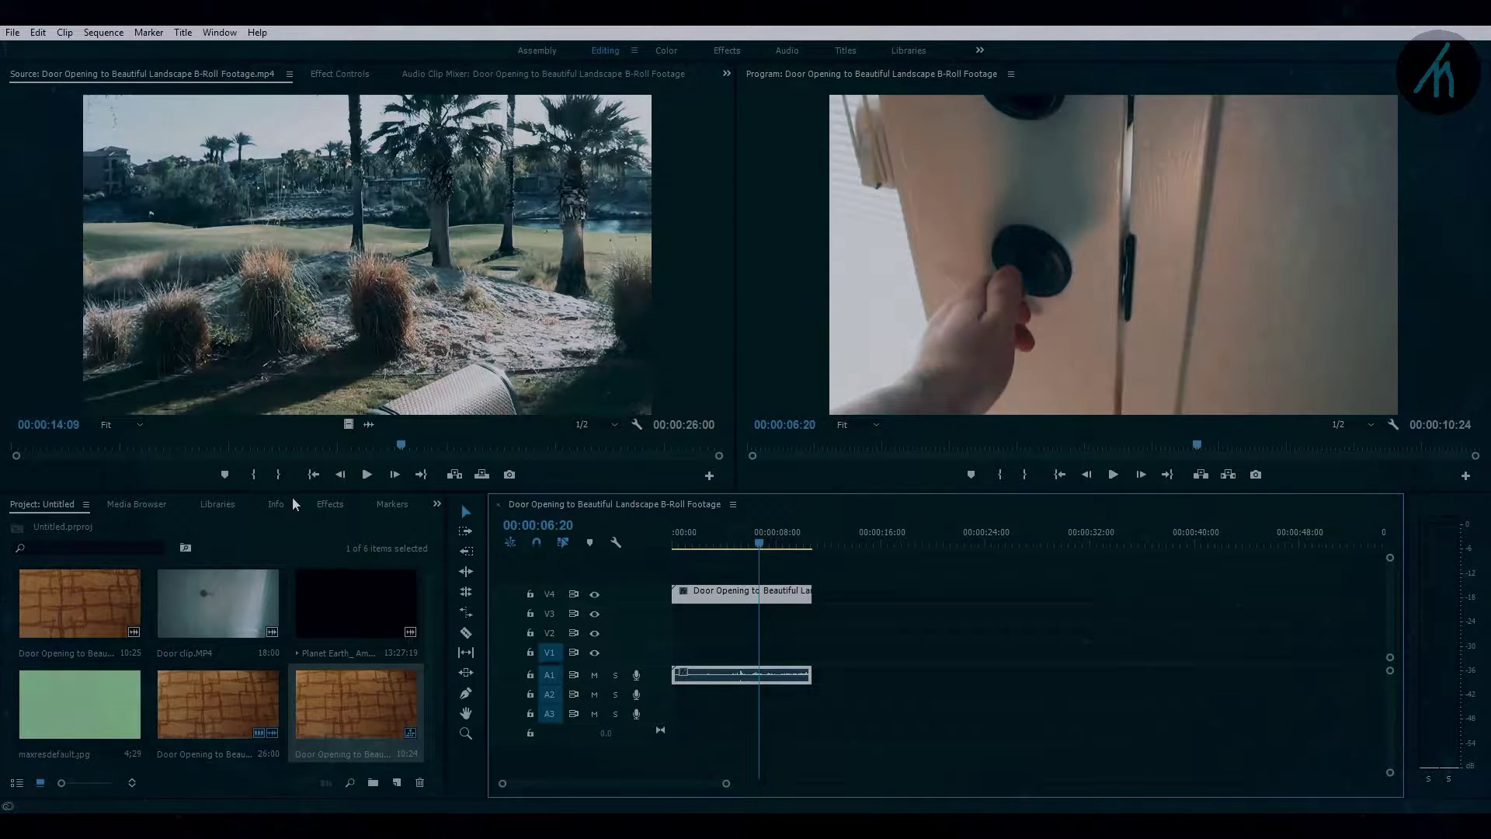
{"action": "left_click", "coordinate": [326, 505]}
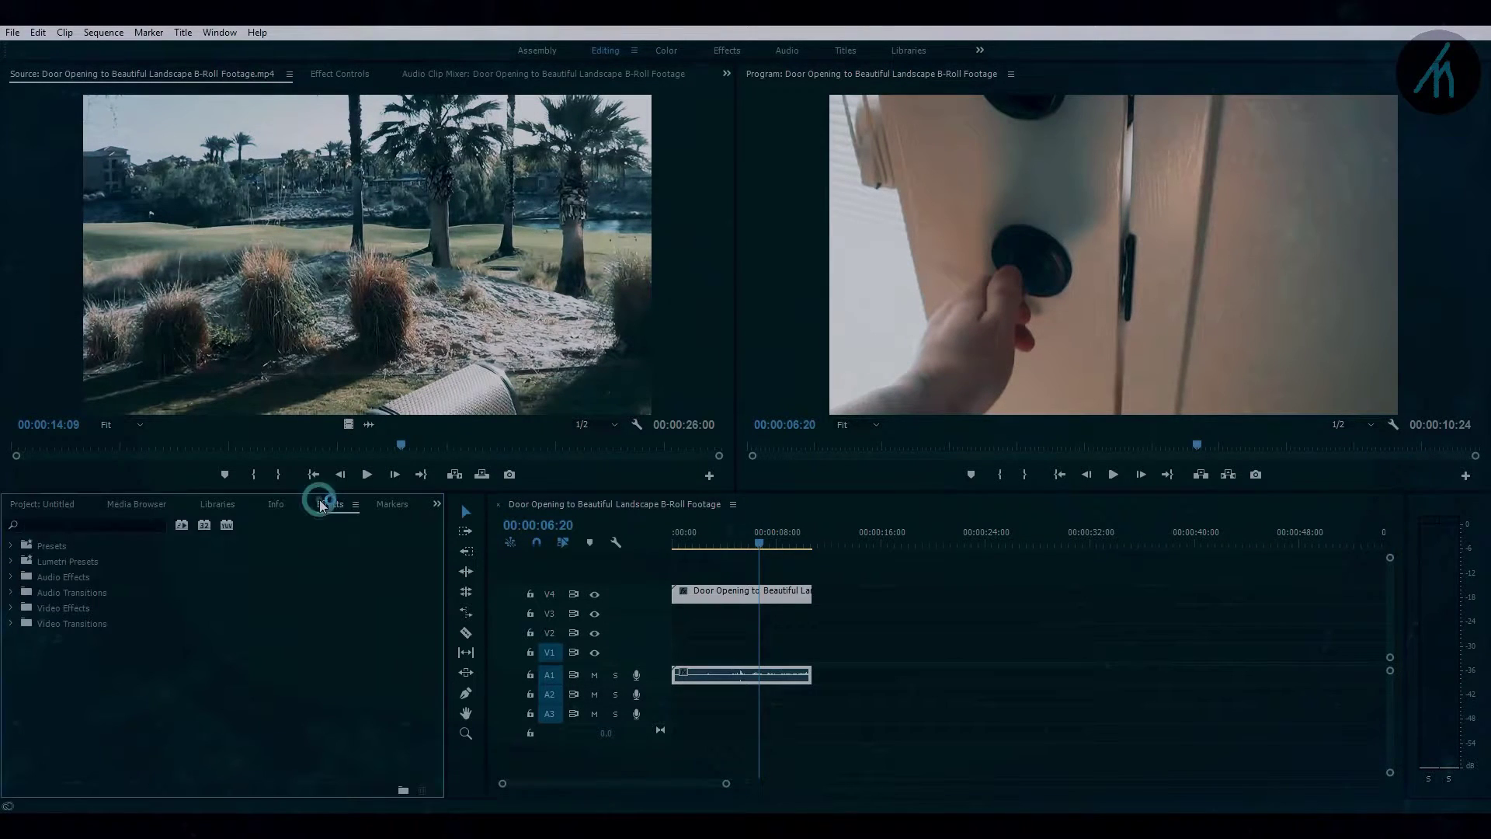
{"action": "left_click", "coordinate": [80, 522]}
{"action": "type", "text": "warp"}
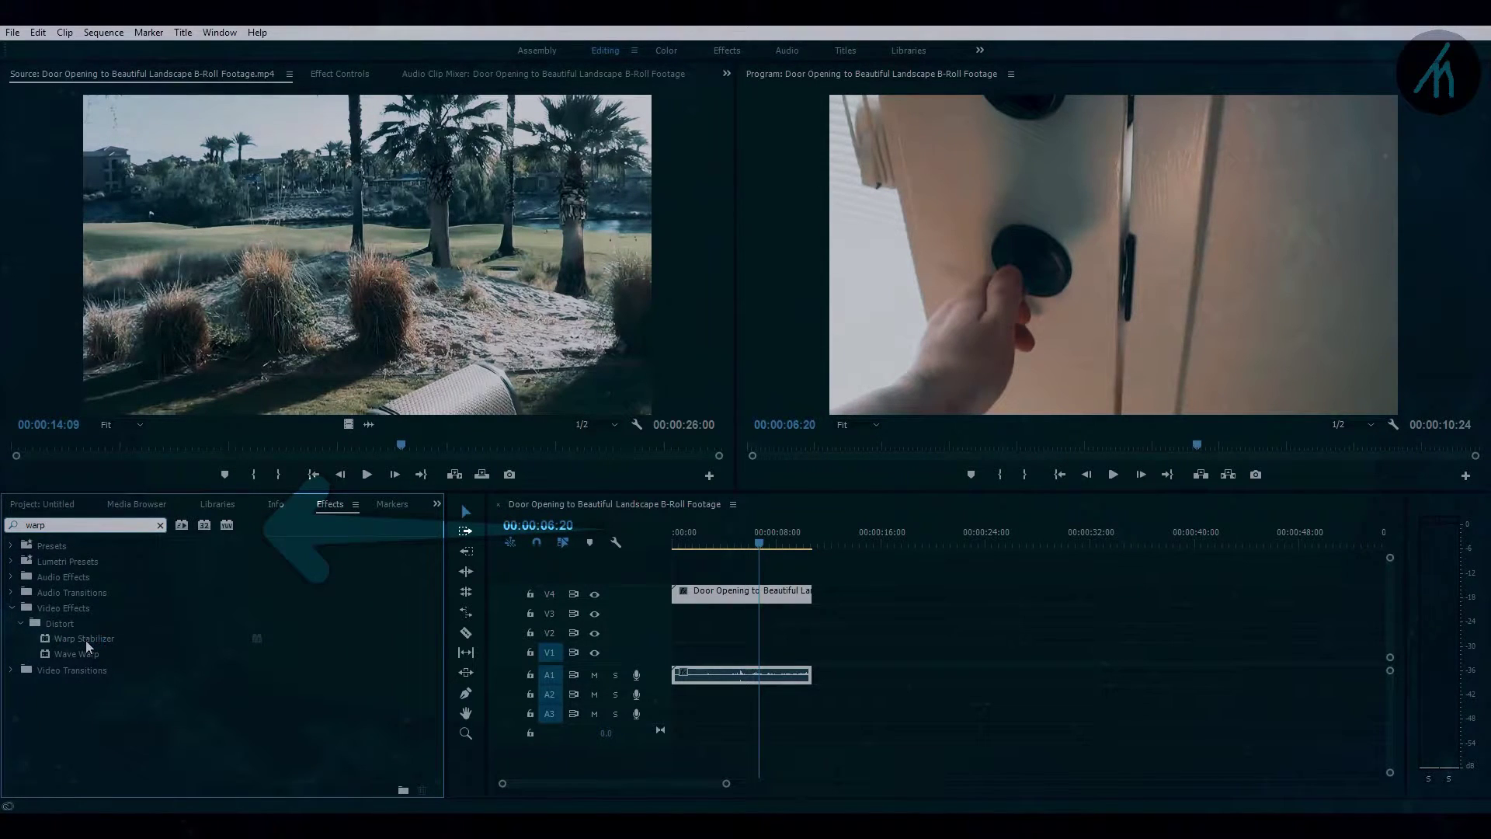
{"action": "left_click", "coordinate": [86, 640]}
{"action": "left_click_drag", "start_coordinate": [85, 640], "coordinate": [723, 604]}
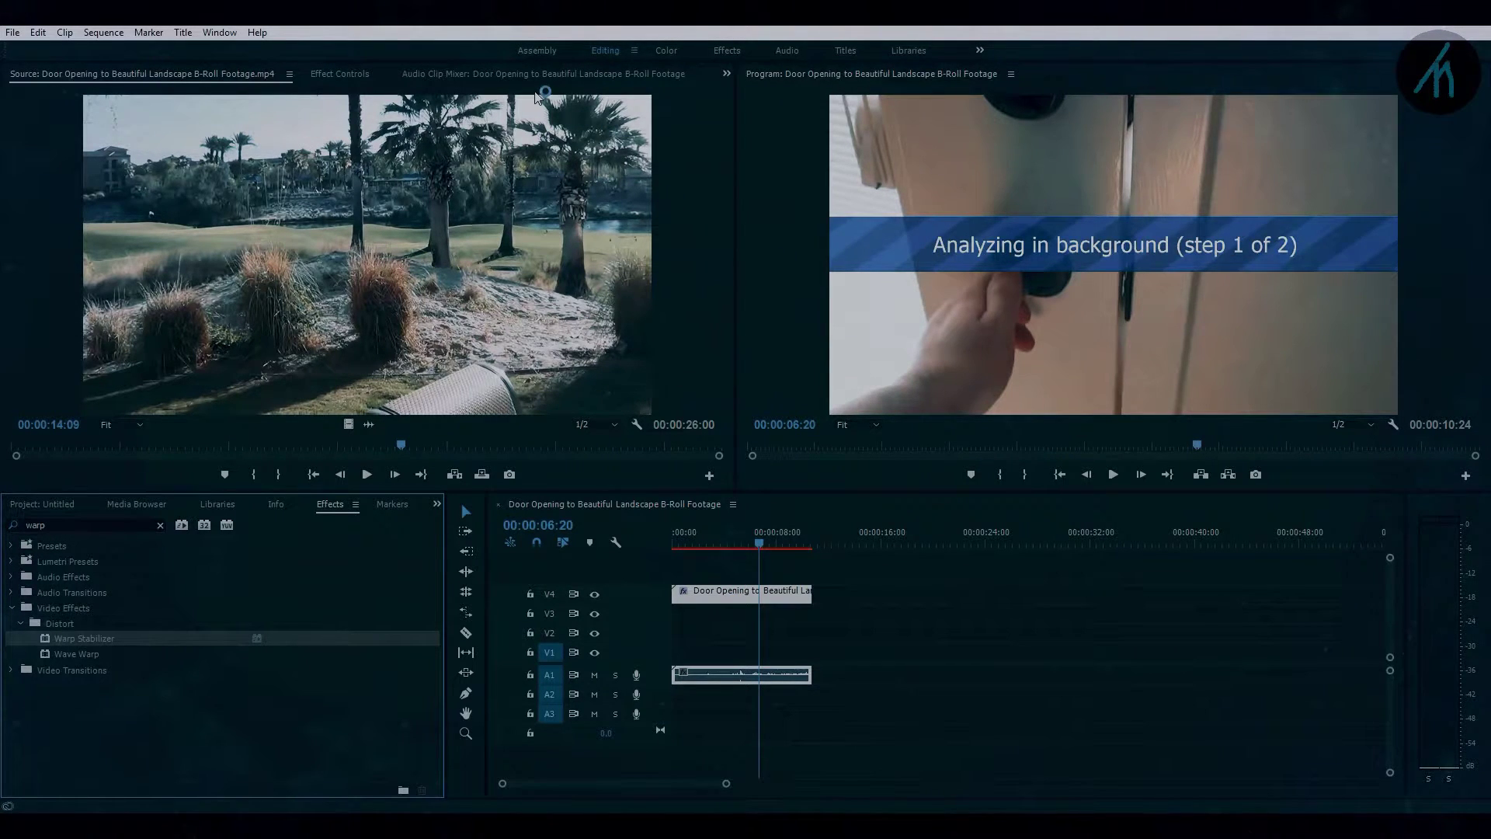
{"action": "left_click", "coordinate": [341, 75]}
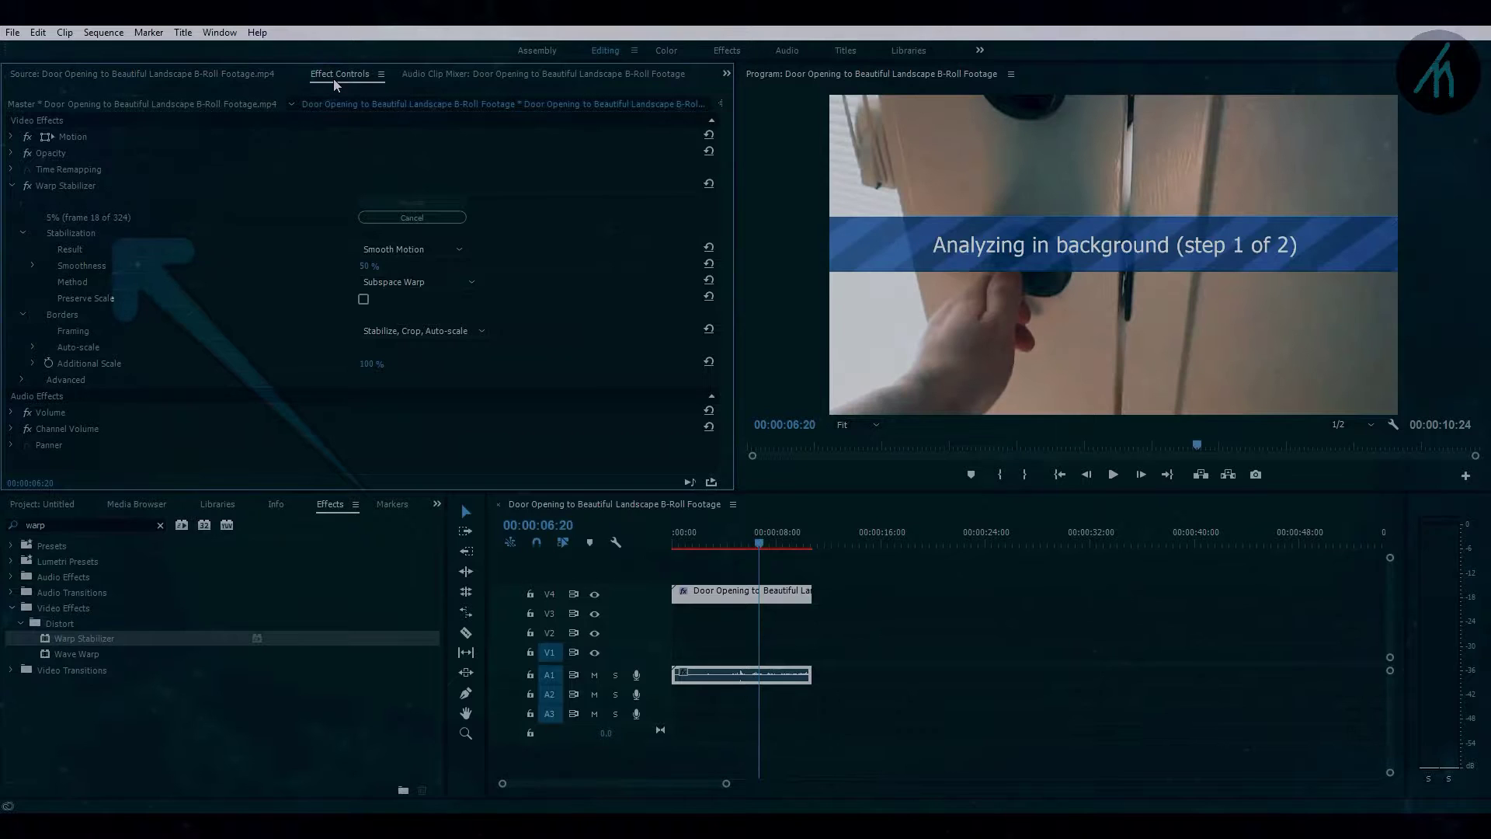
{"action": "left_click_drag", "start_coordinate": [735, 317], "coordinate": [542, 316]}
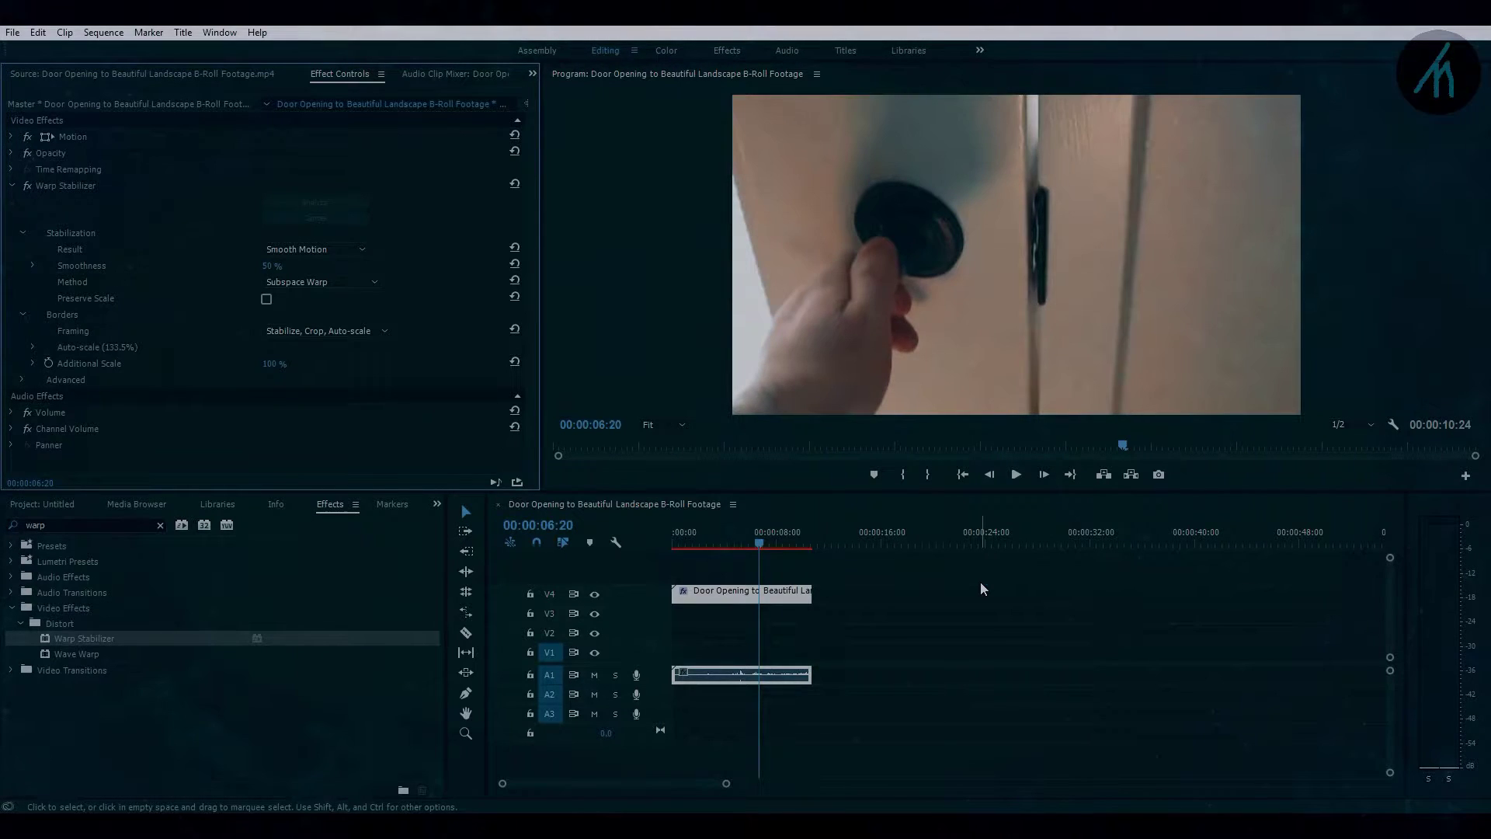
- Play the stabilized clip from the start to check how smooth the motion is
{"action": "left_click", "coordinate": [673, 538]}
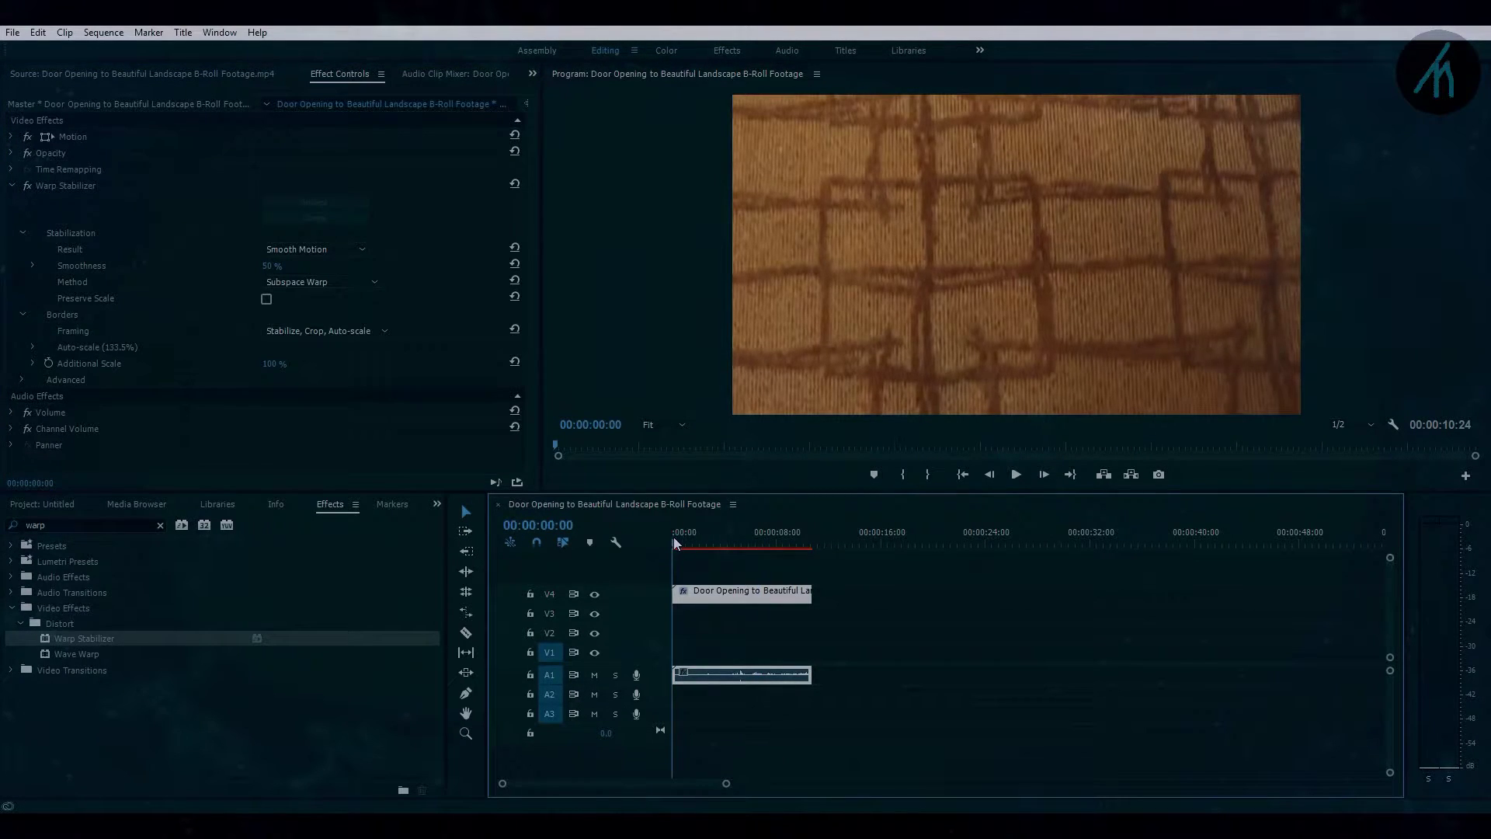
{"action": "key", "text": "space"}
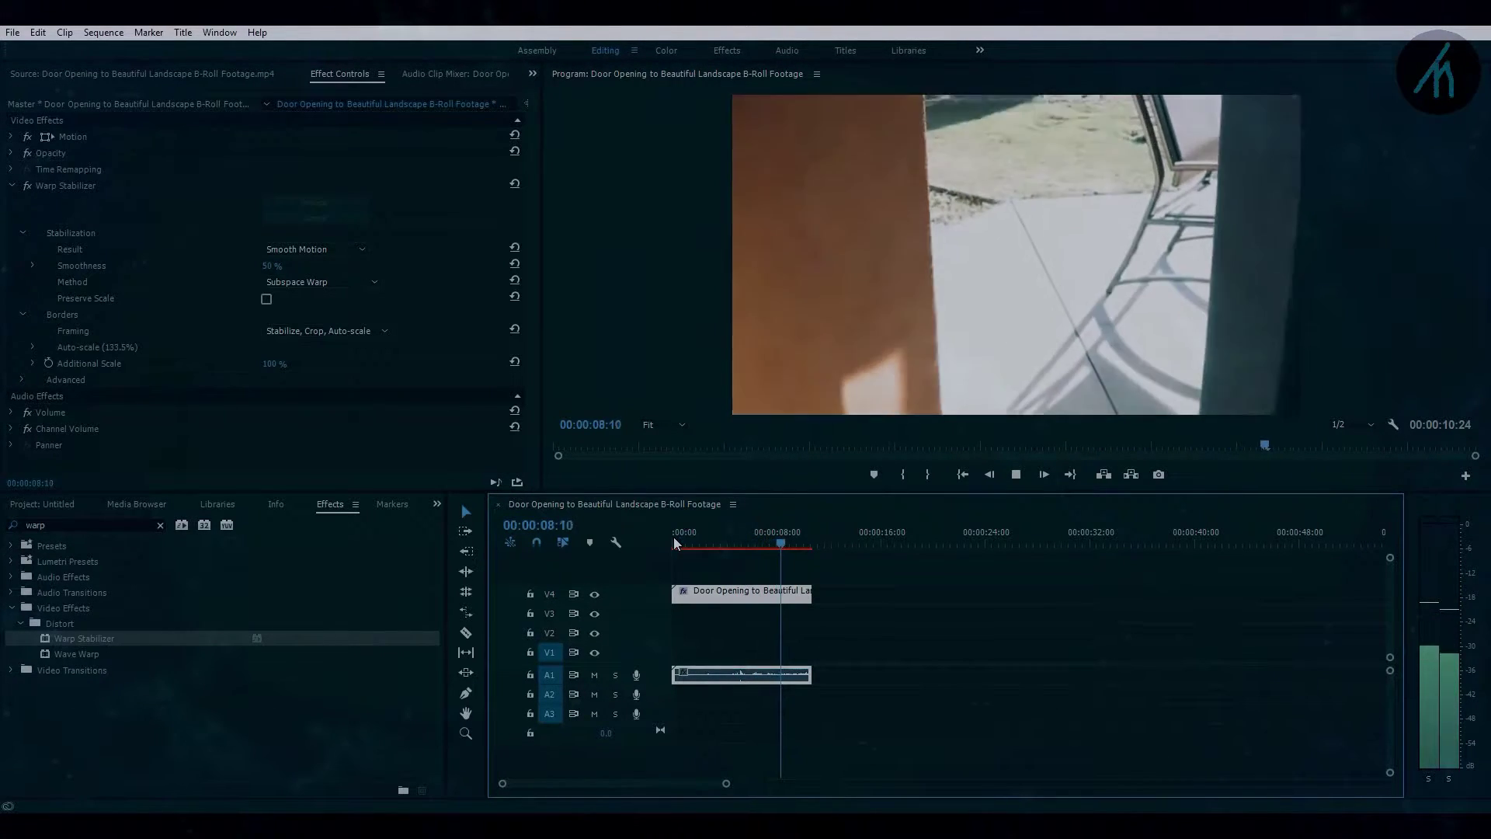
{"action": "key", "text": "space"}
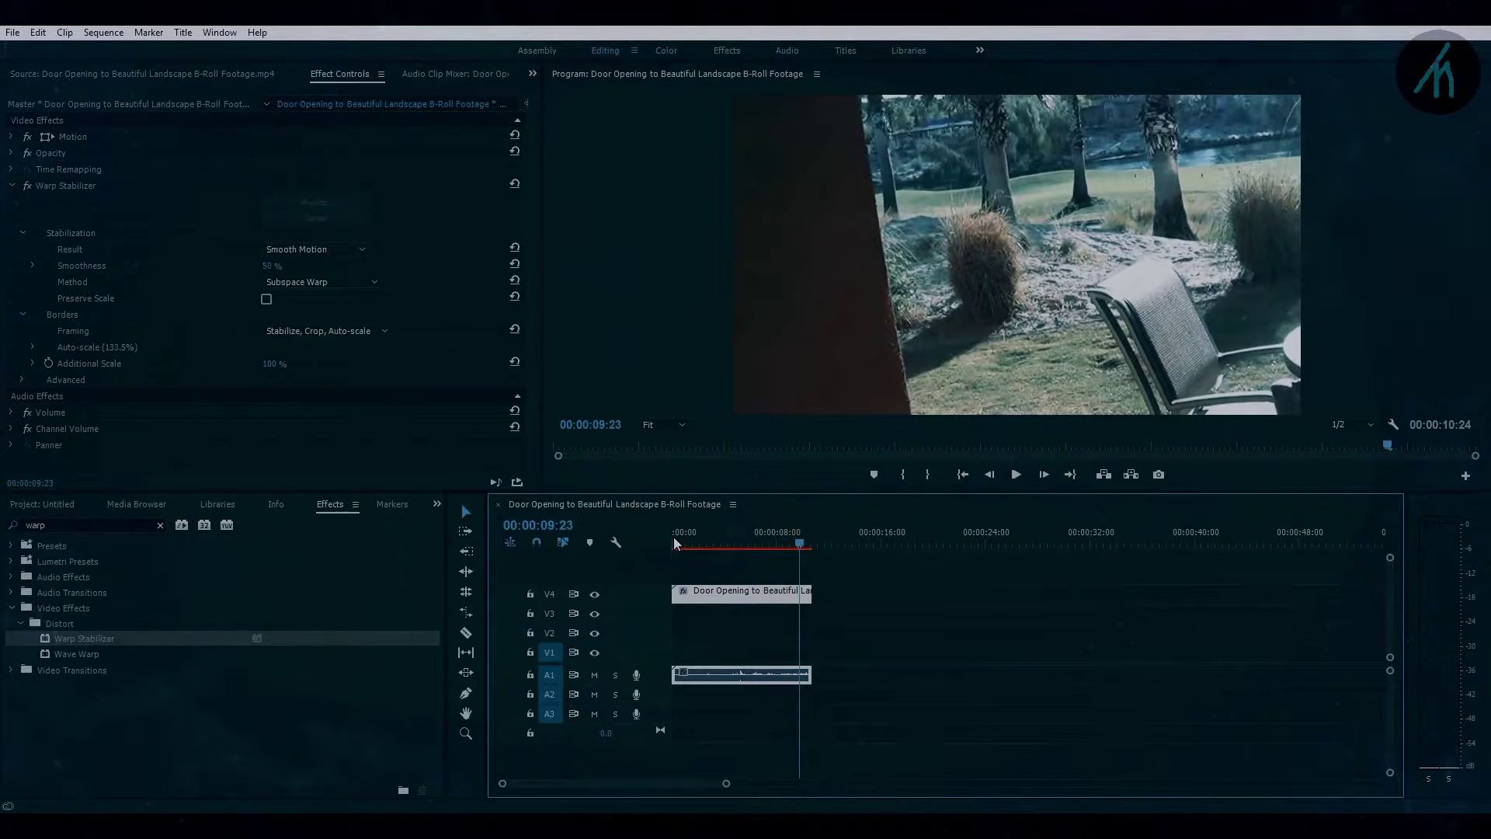
- Set the Warp Stabilizer's Smoothness to 30%
{"action": "left_click", "coordinate": [274, 265]}
{"action": "key", "text": "BackSpace"}
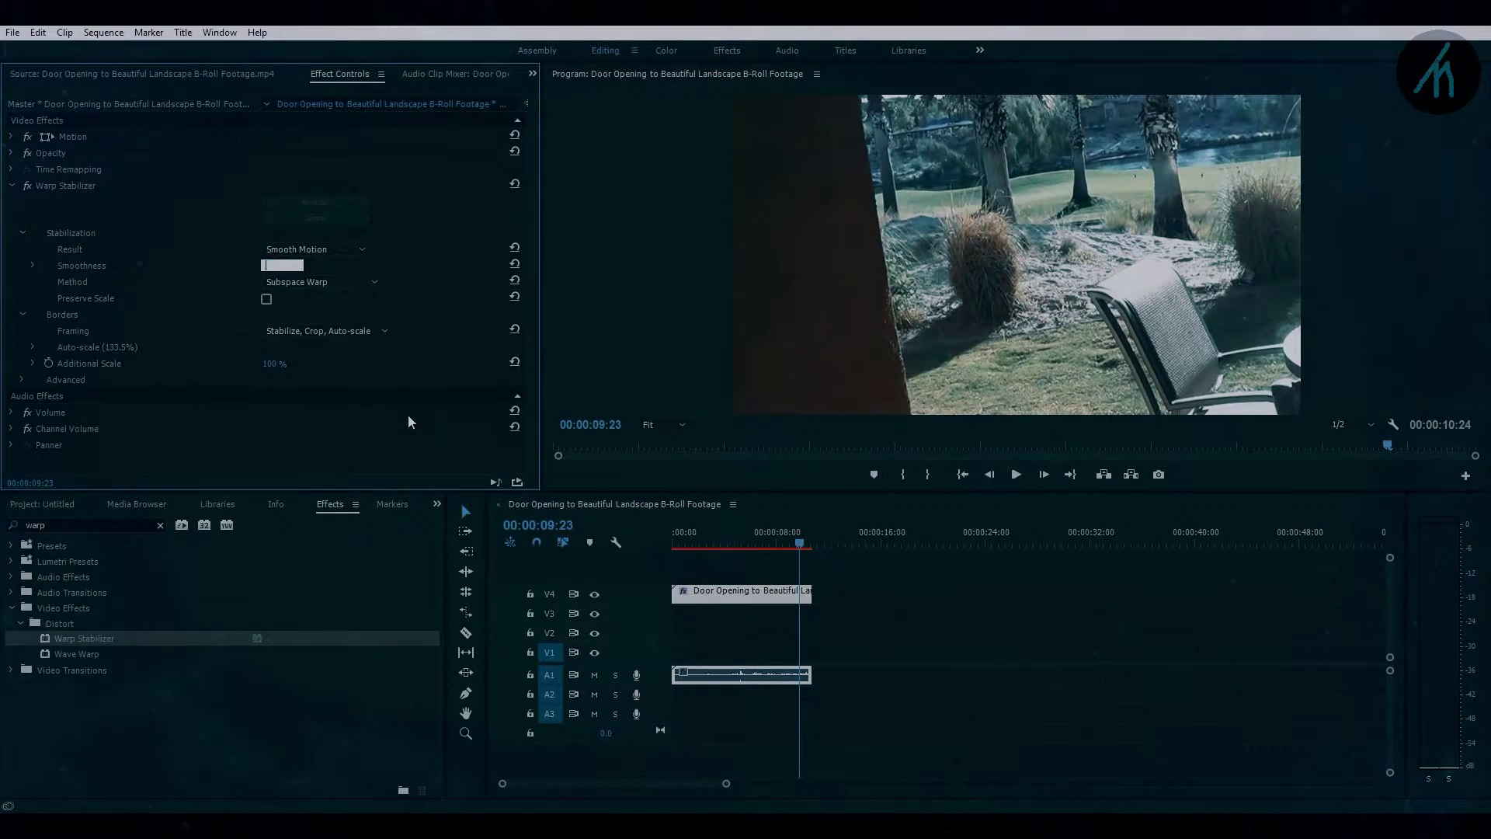
{"action": "type", "text": "30"}
{"action": "key", "text": "Return"}
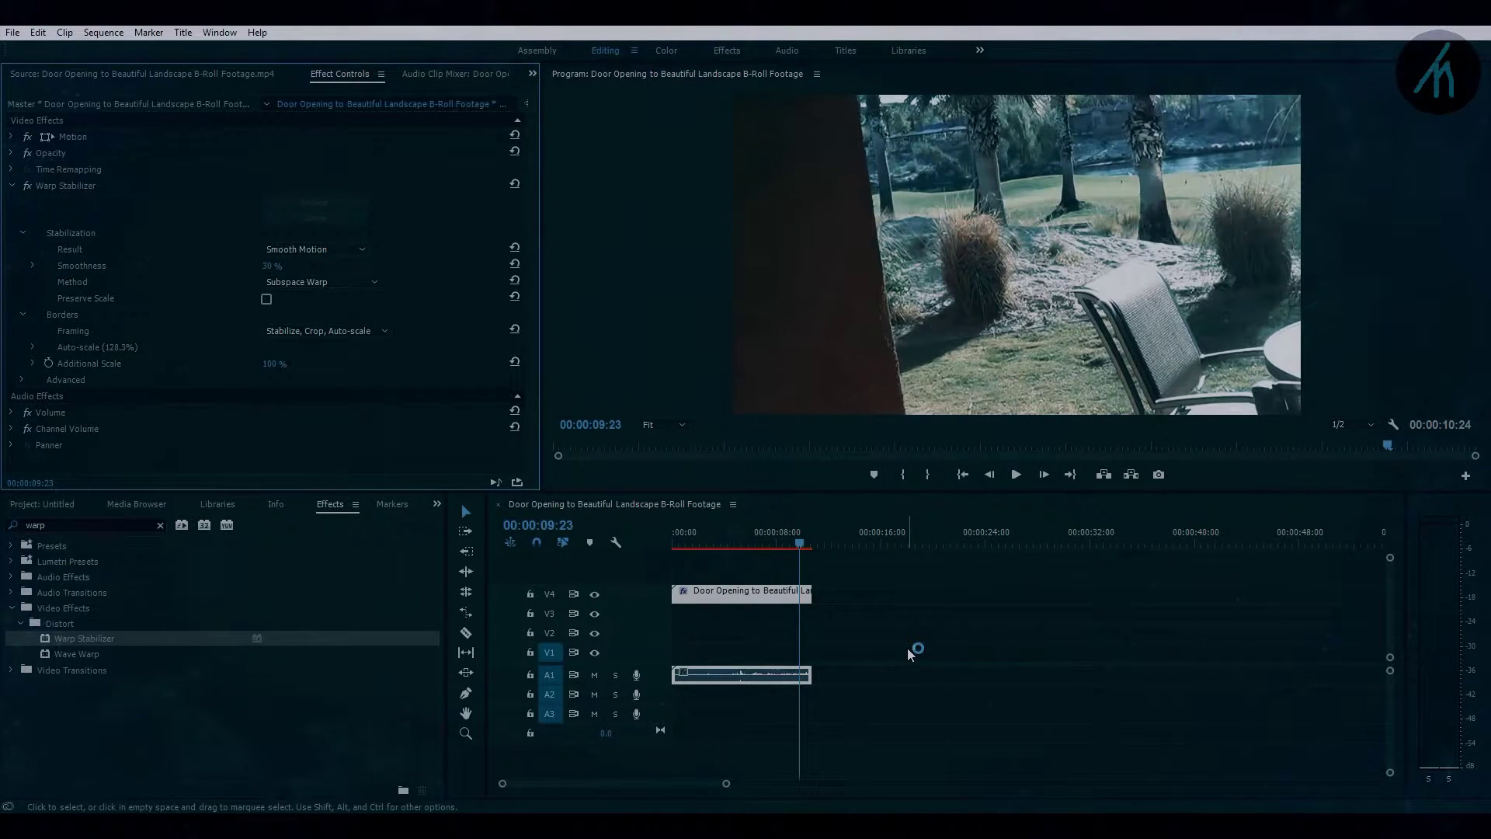
- Play from the start to the door opening and split the clip at 00:00:07:15
{"action": "left_click", "coordinate": [674, 541]}
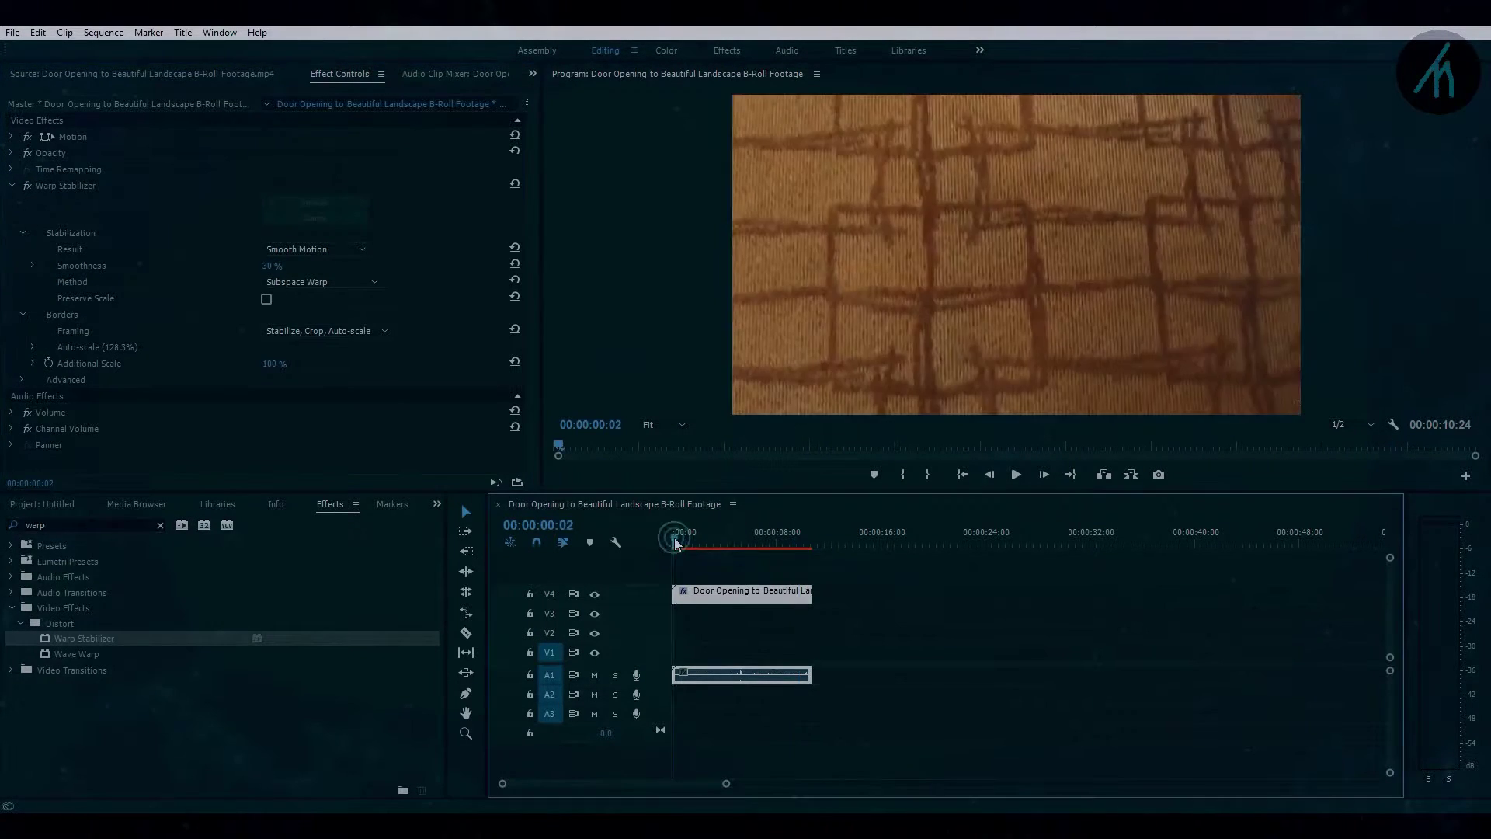
{"action": "key", "text": "space"}
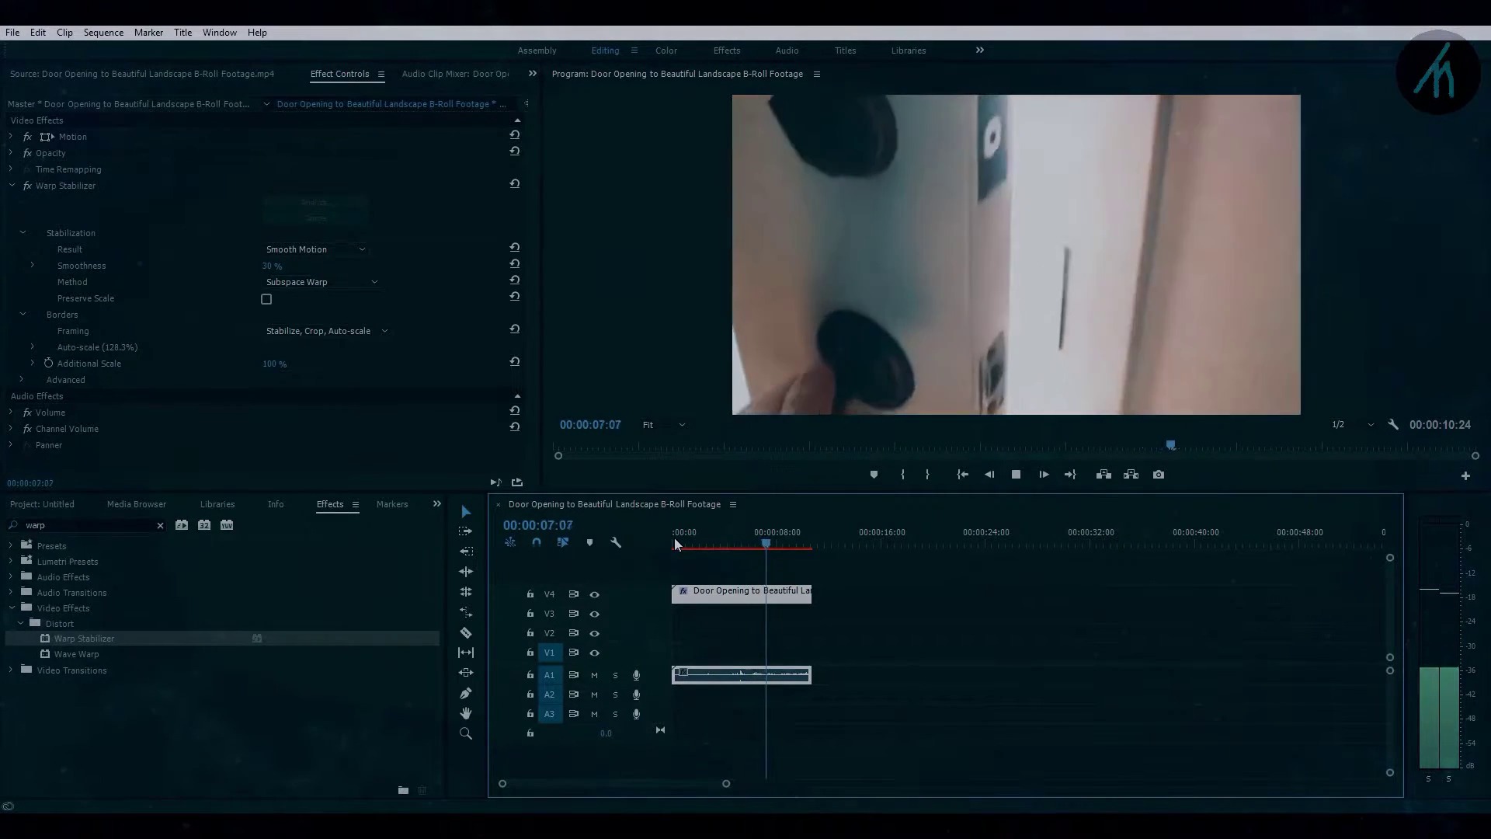
{"action": "key", "text": "space"}
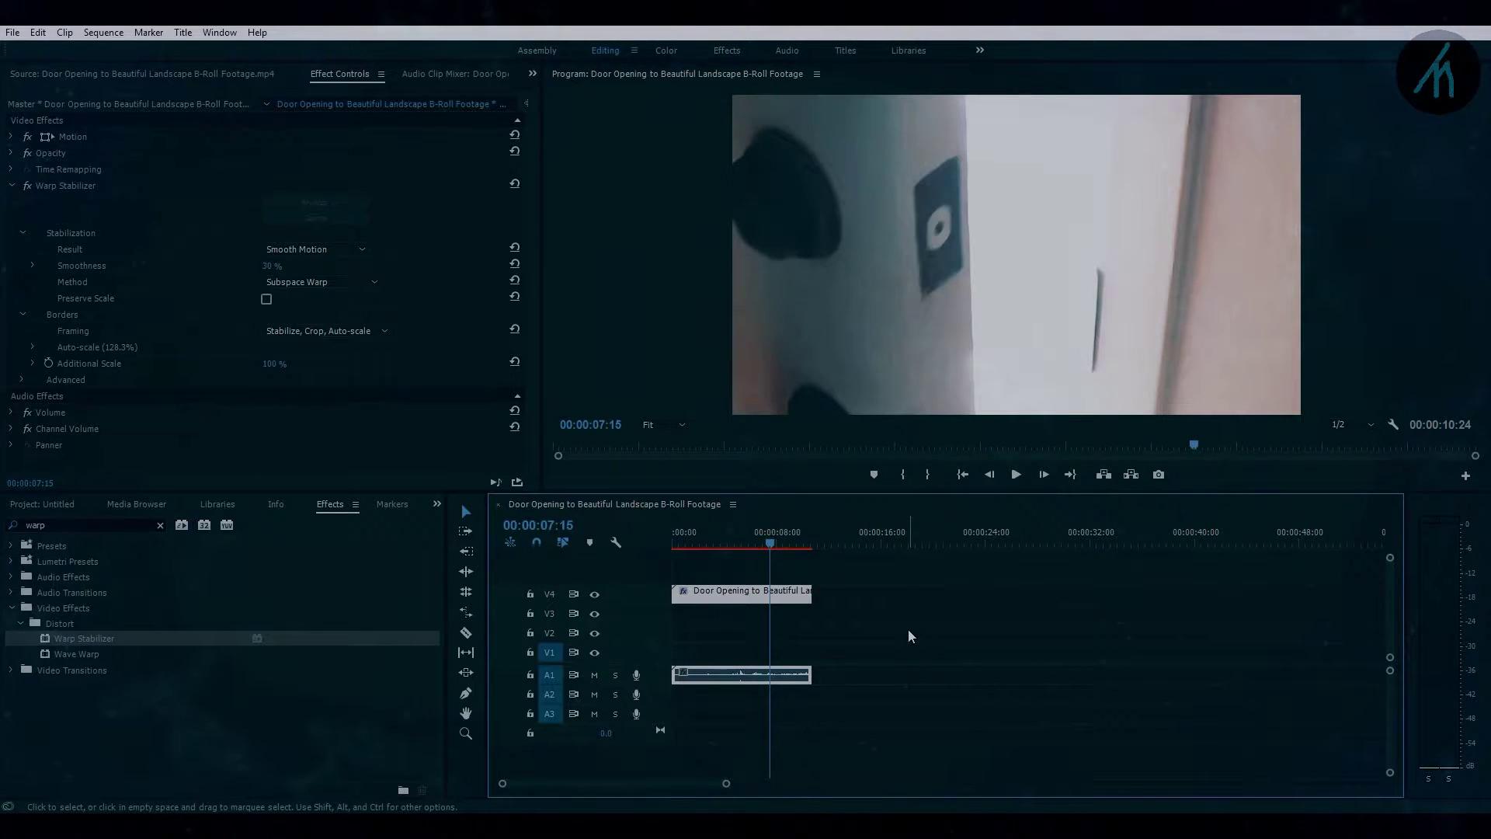
{"action": "key", "text": "c"}
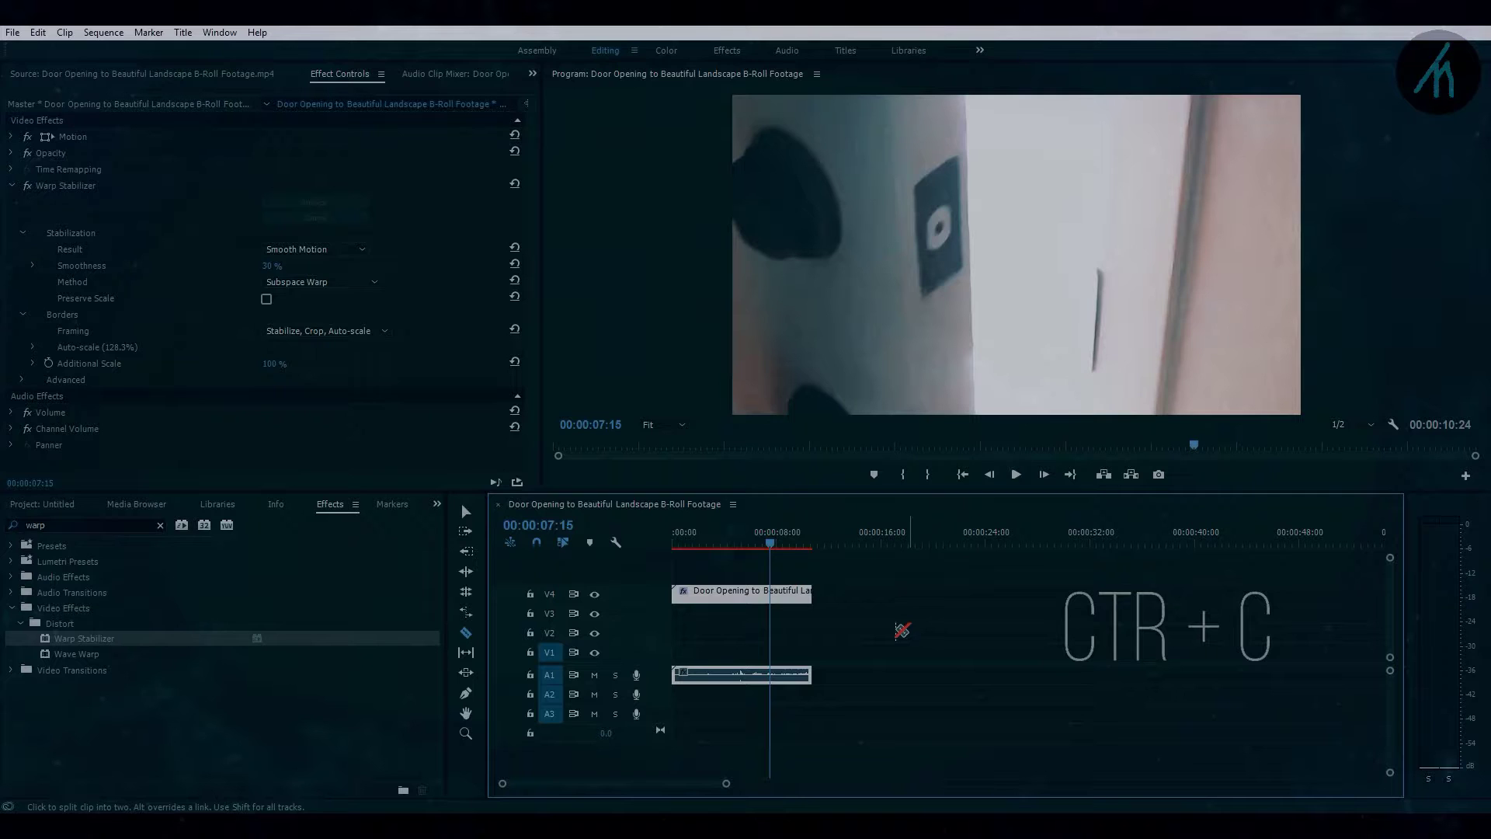
{"action": "left_click", "coordinate": [771, 591]}
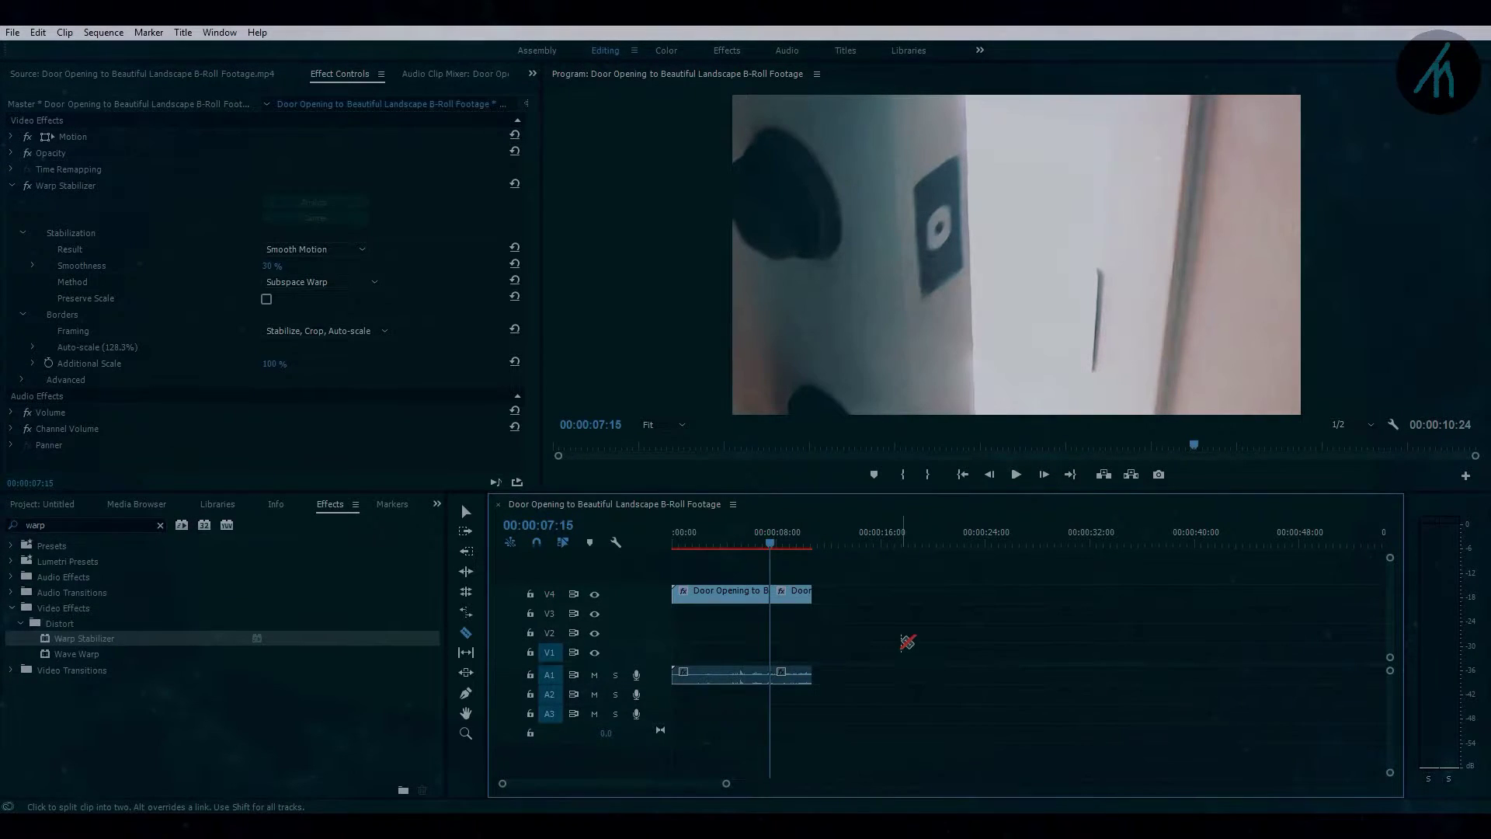
{"action": "key", "text": "v"}
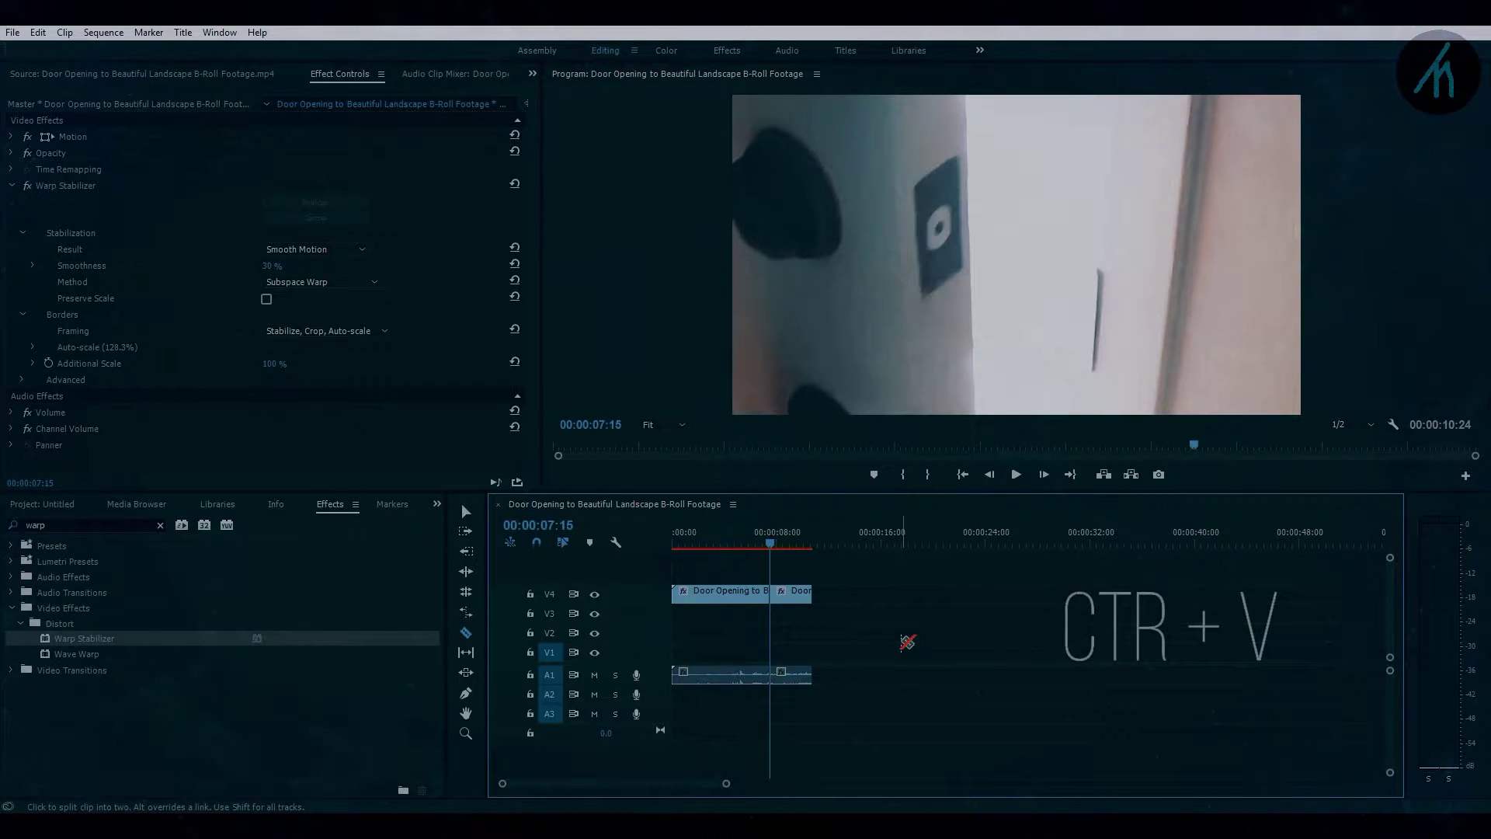
{"action": "left_click", "coordinate": [860, 627]}
- Add a free draw bezier mask to the Opacity of the second clip segment and clear the effects search
{"action": "left_click", "coordinate": [798, 598]}
{"action": "left_click", "coordinate": [160, 525]}
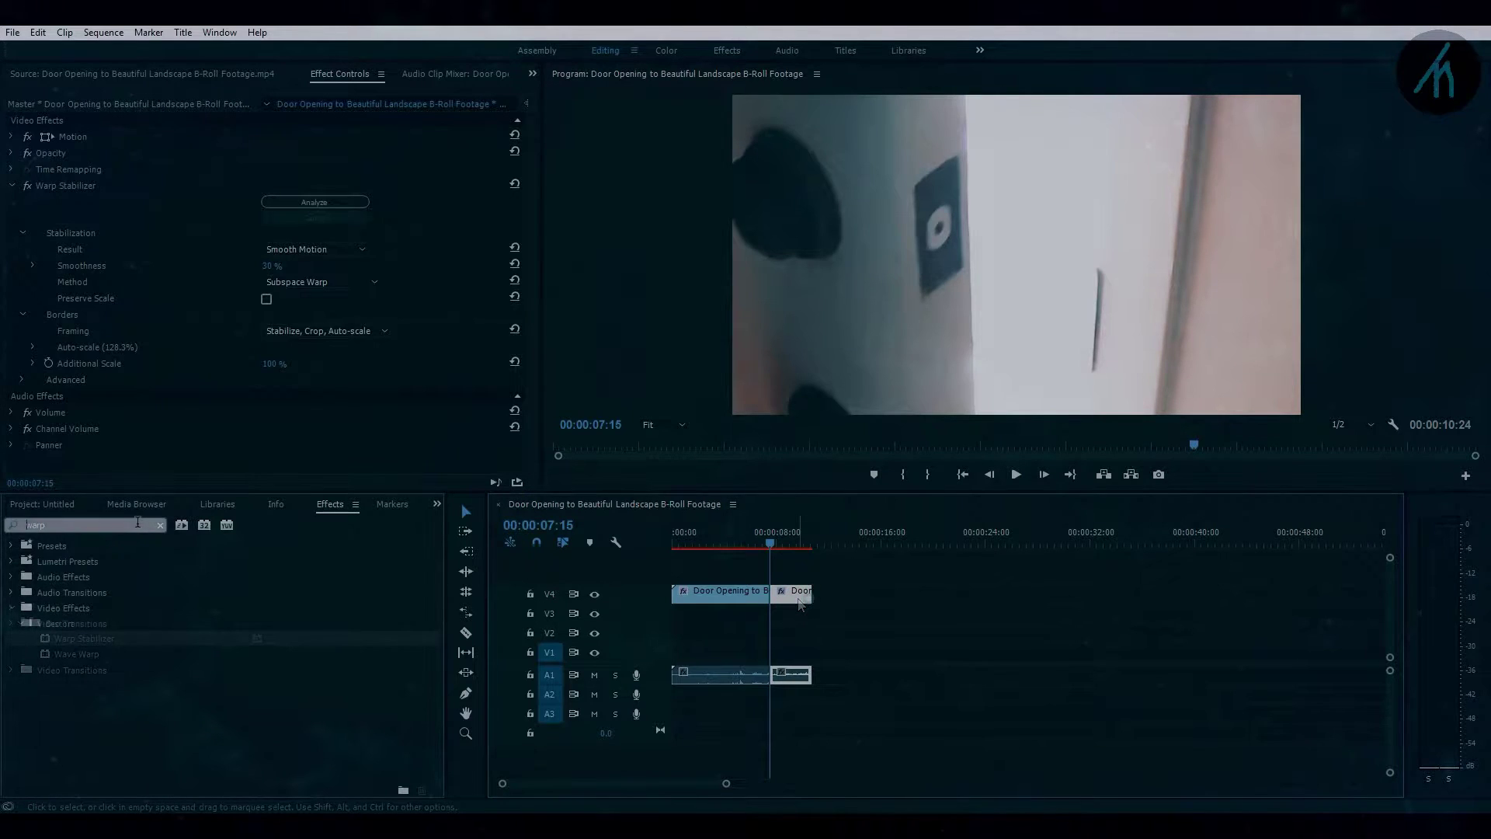
{"action": "left_click", "coordinate": [11, 187]}
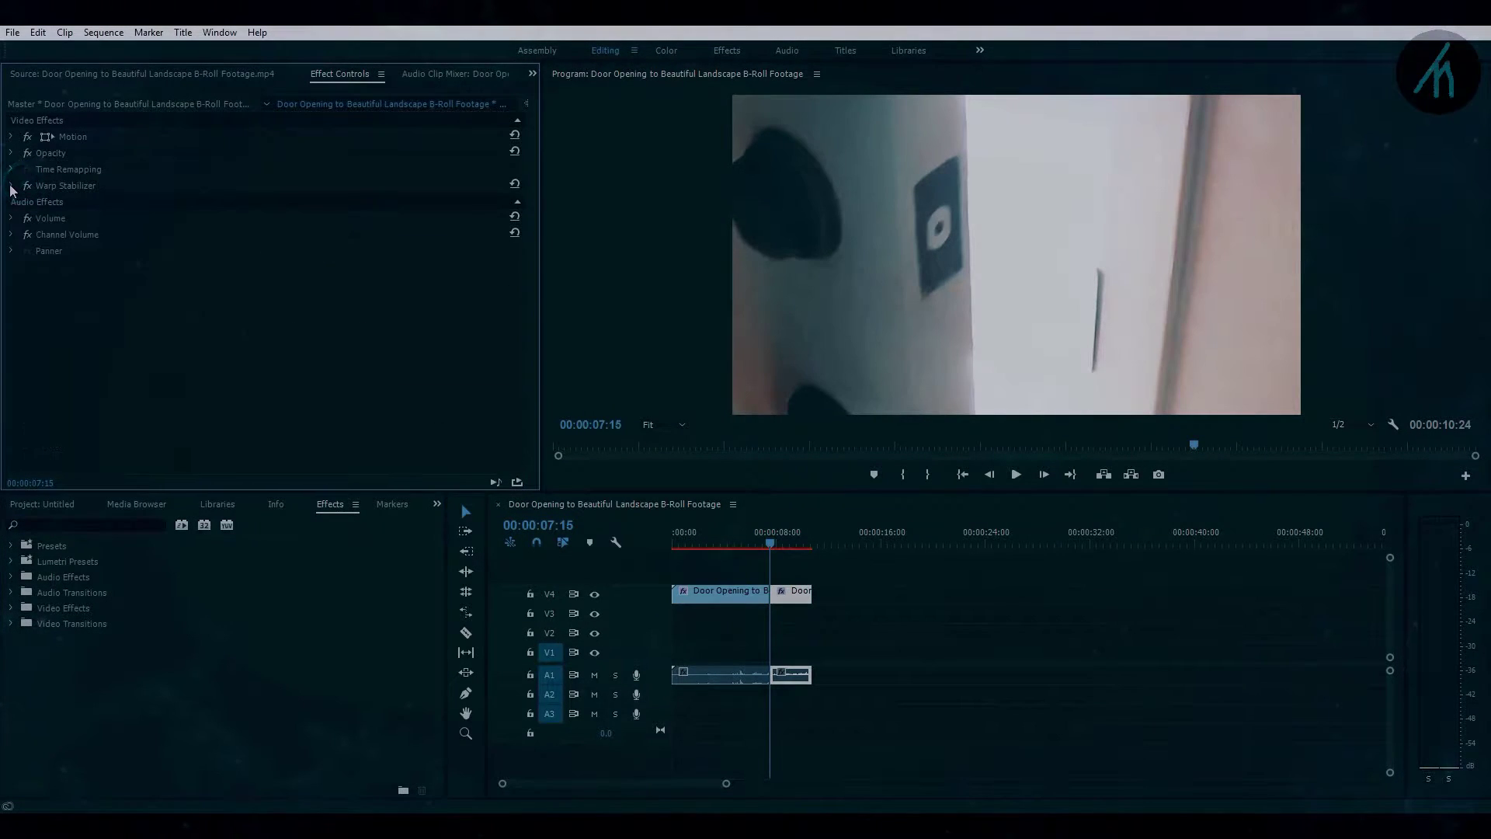
{"action": "left_click", "coordinate": [11, 154]}
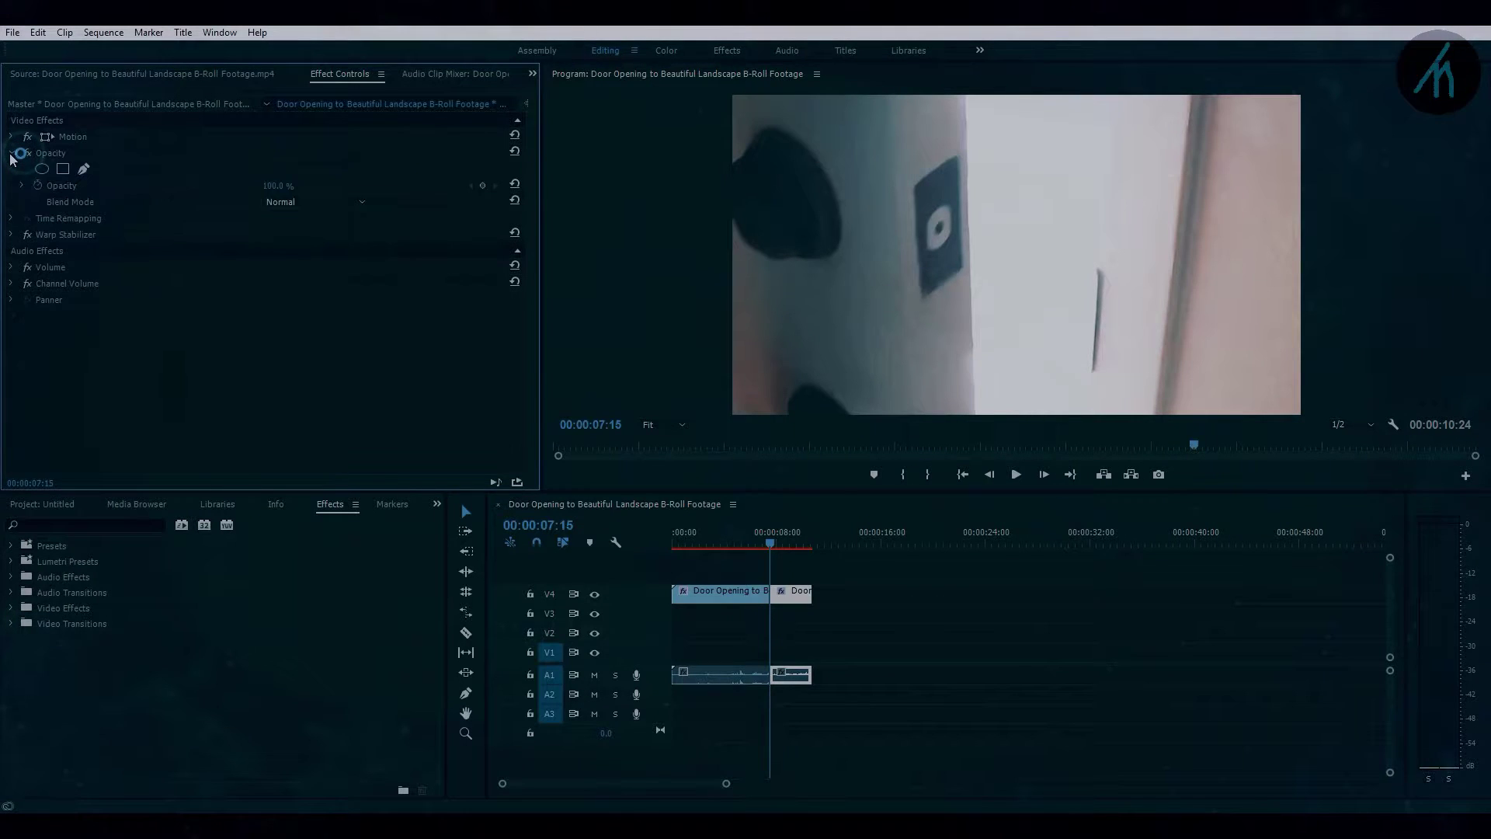
{"action": "left_click", "coordinate": [86, 173]}
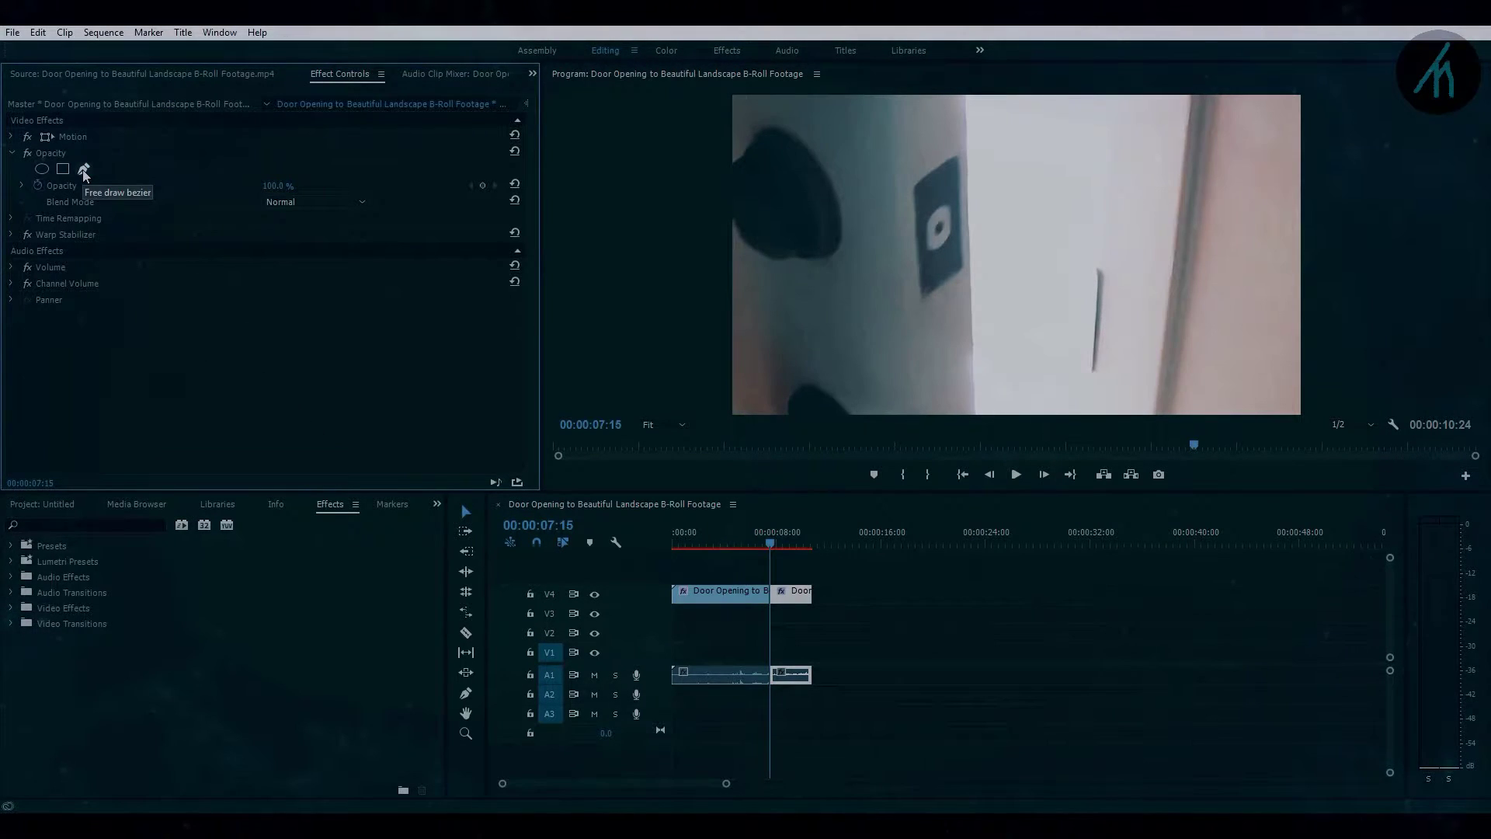
{"action": "left_click", "coordinate": [86, 172]}
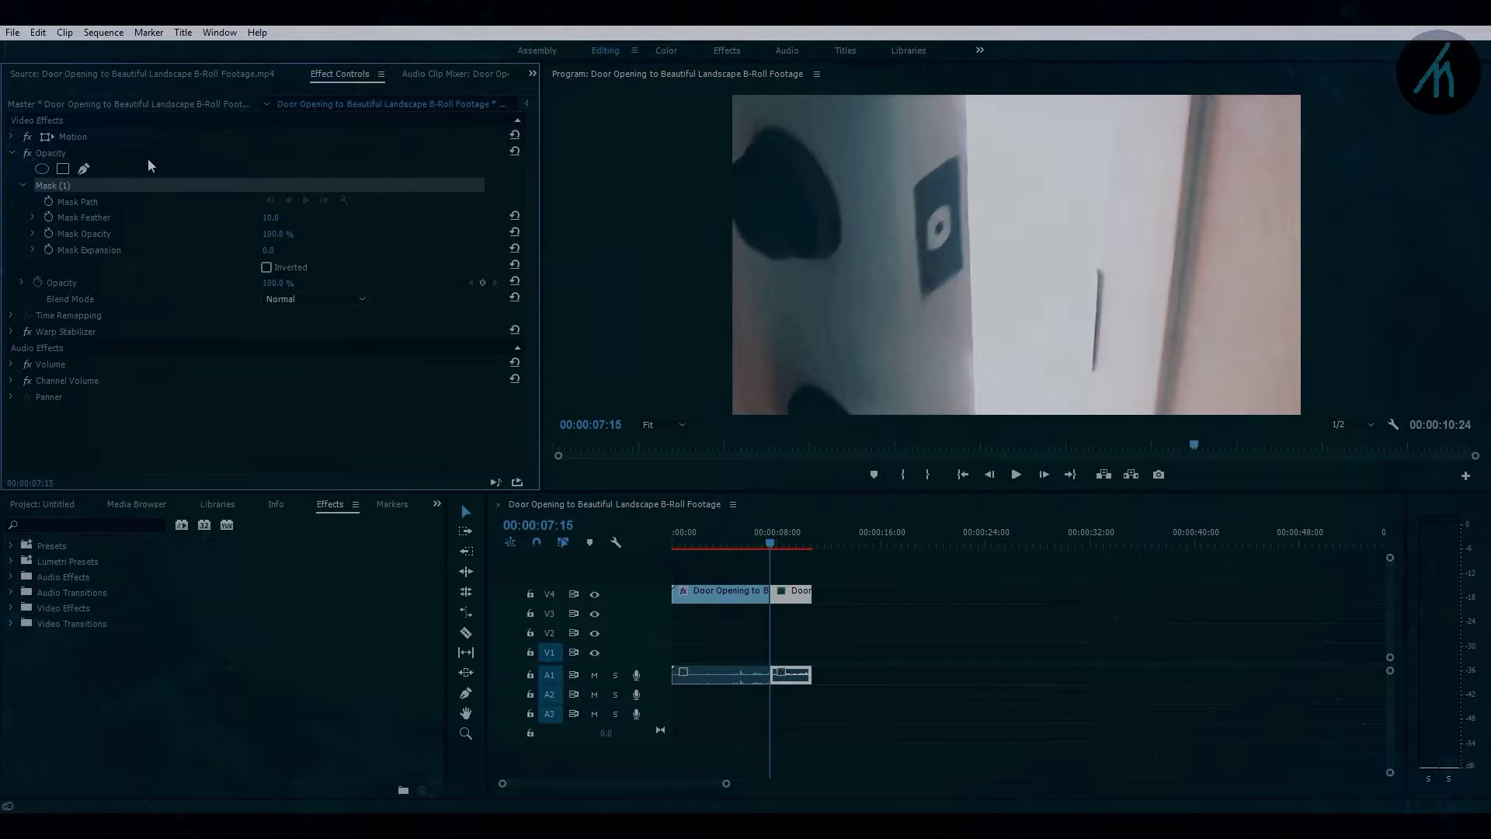
- Draw a closed four-point mask around the bright gap between the door edge and the frame
{"action": "left_click", "coordinate": [974, 413]}
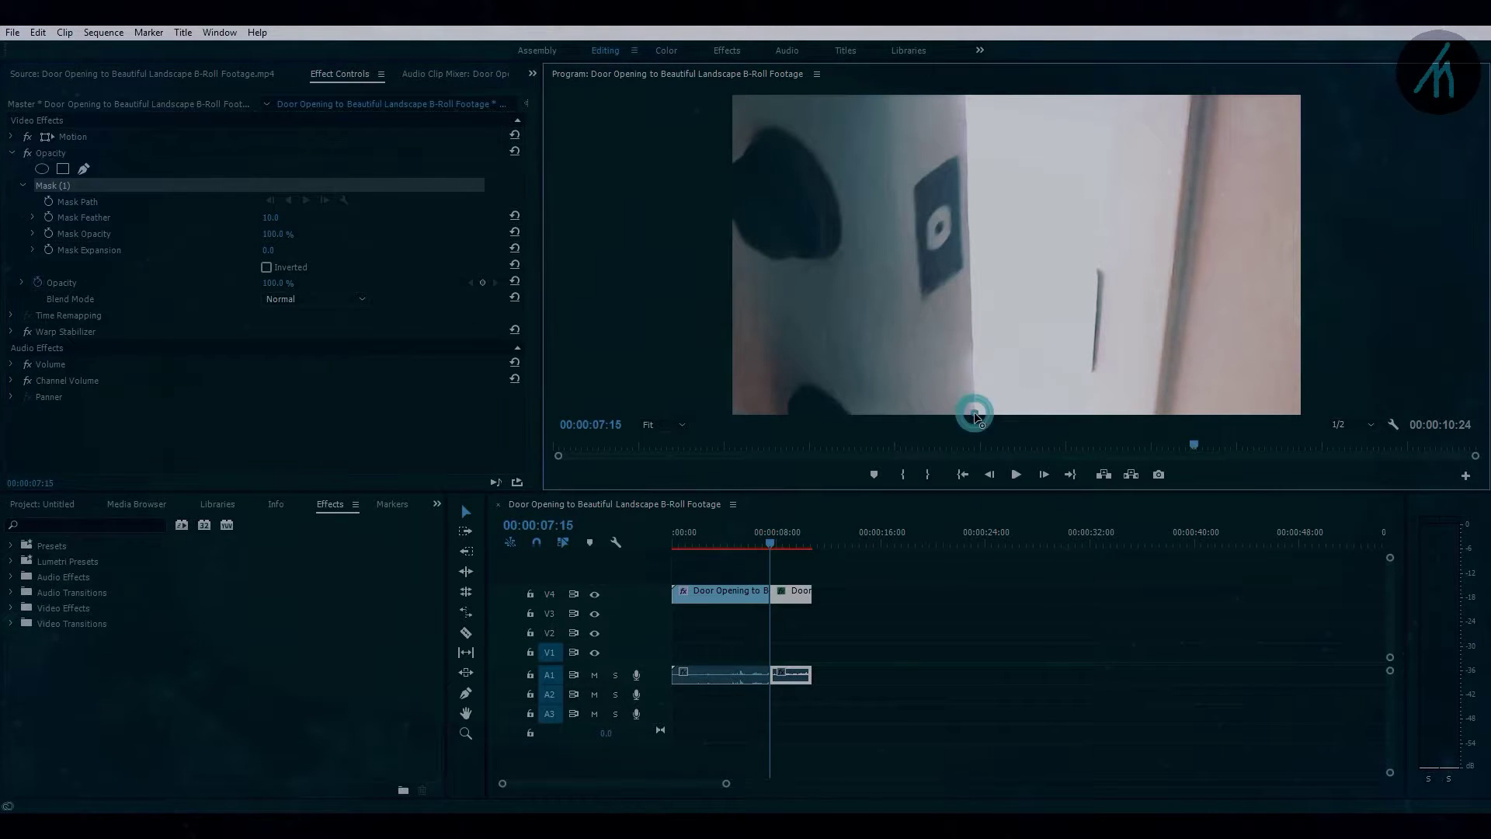
{"action": "left_click", "coordinate": [1089, 413]}
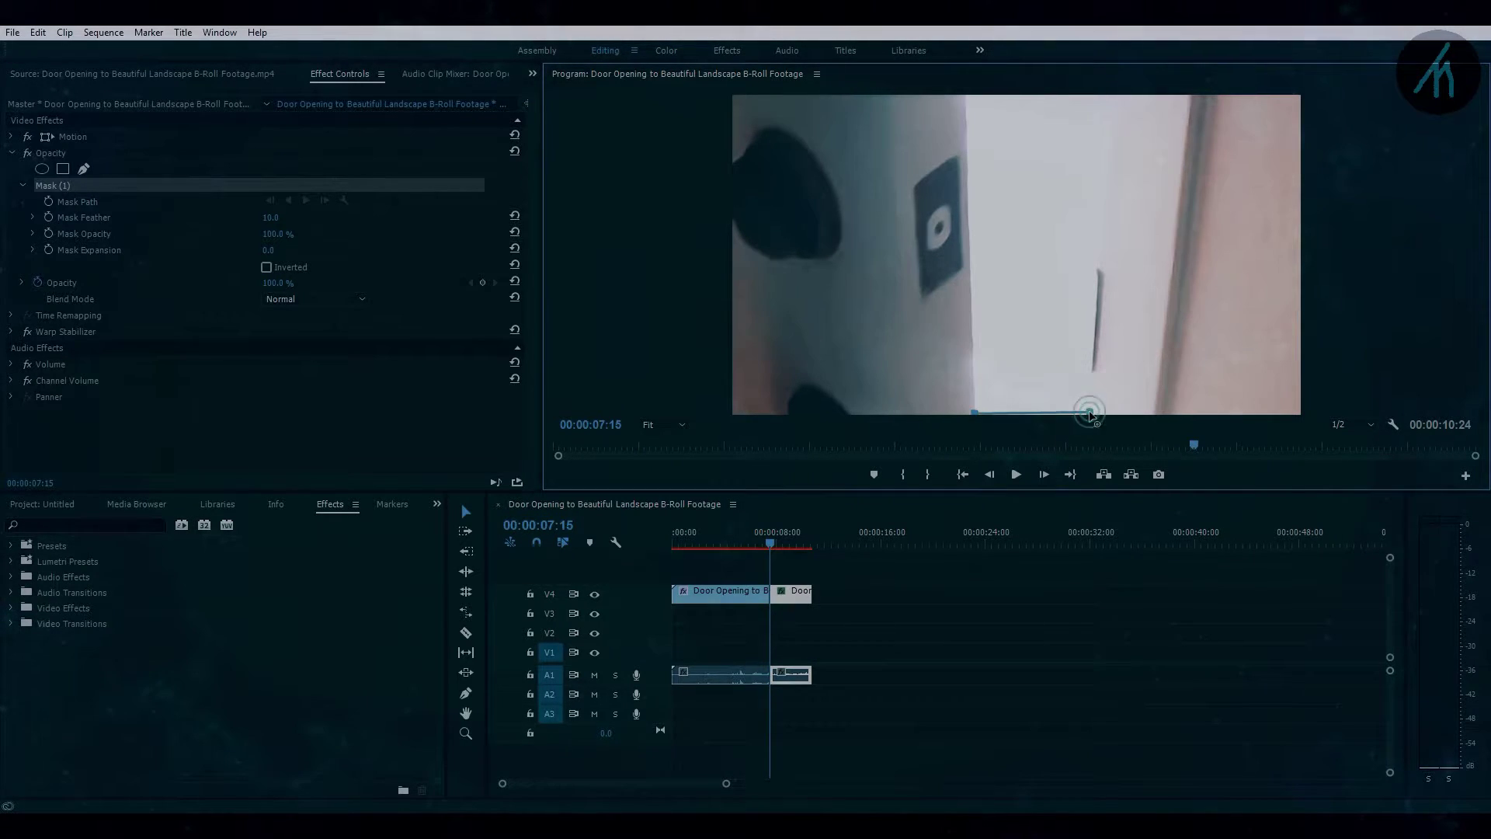
{"action": "left_click", "coordinate": [1116, 96]}
{"action": "left_click", "coordinate": [978, 94]}
{"action": "left_click", "coordinate": [967, 98]}
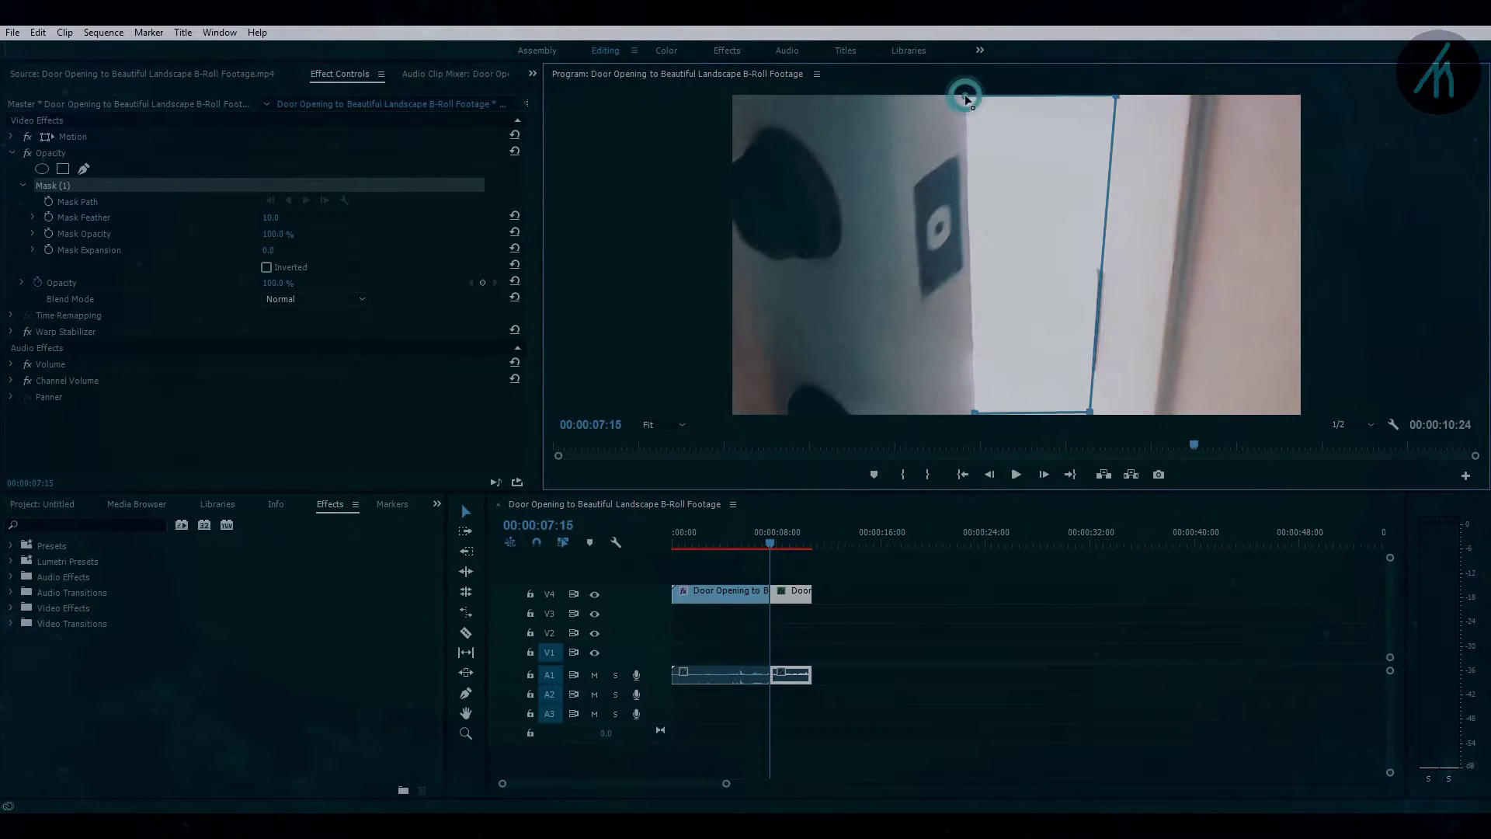
{"action": "left_click", "coordinate": [976, 414]}
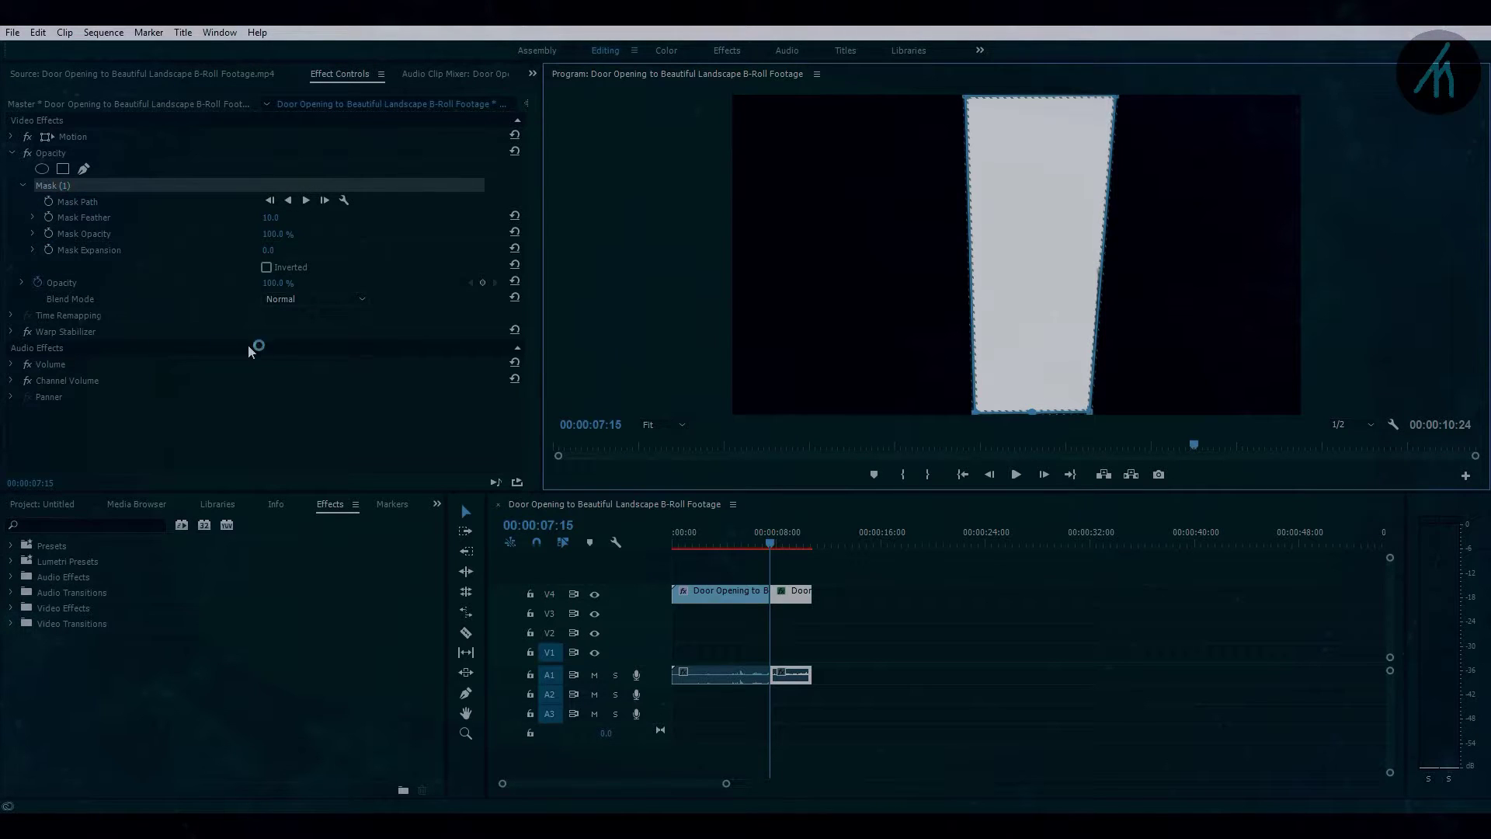
- Invert the opening mask and enable Mask Path keyframing at 00:00:07:15
{"action": "left_click", "coordinate": [266, 267]}
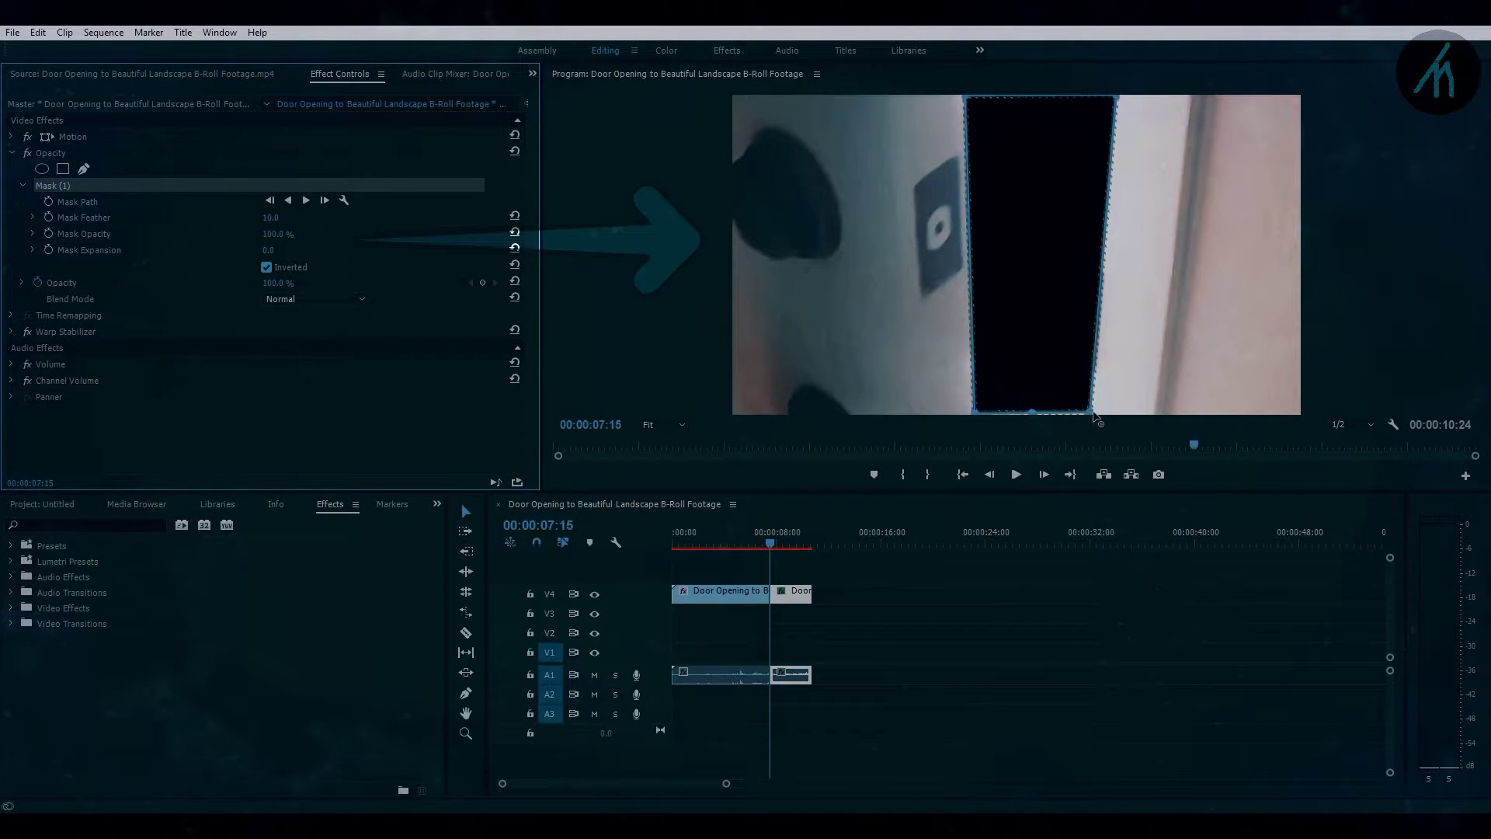
{"action": "left_click_drag", "start_coordinate": [1093, 417], "coordinate": [383, 360]}
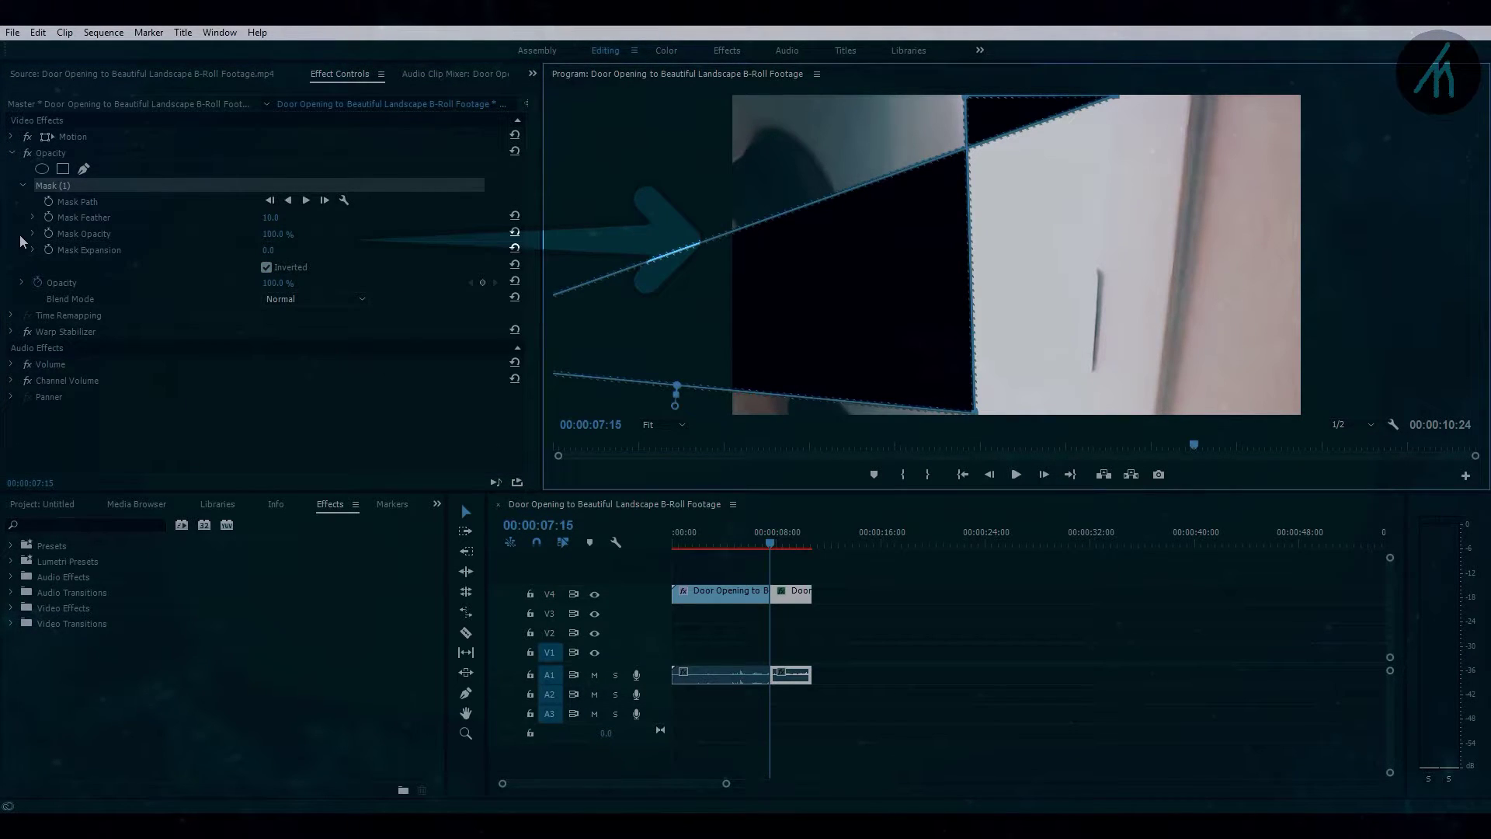
{"action": "key", "text": "ctrl+z"}
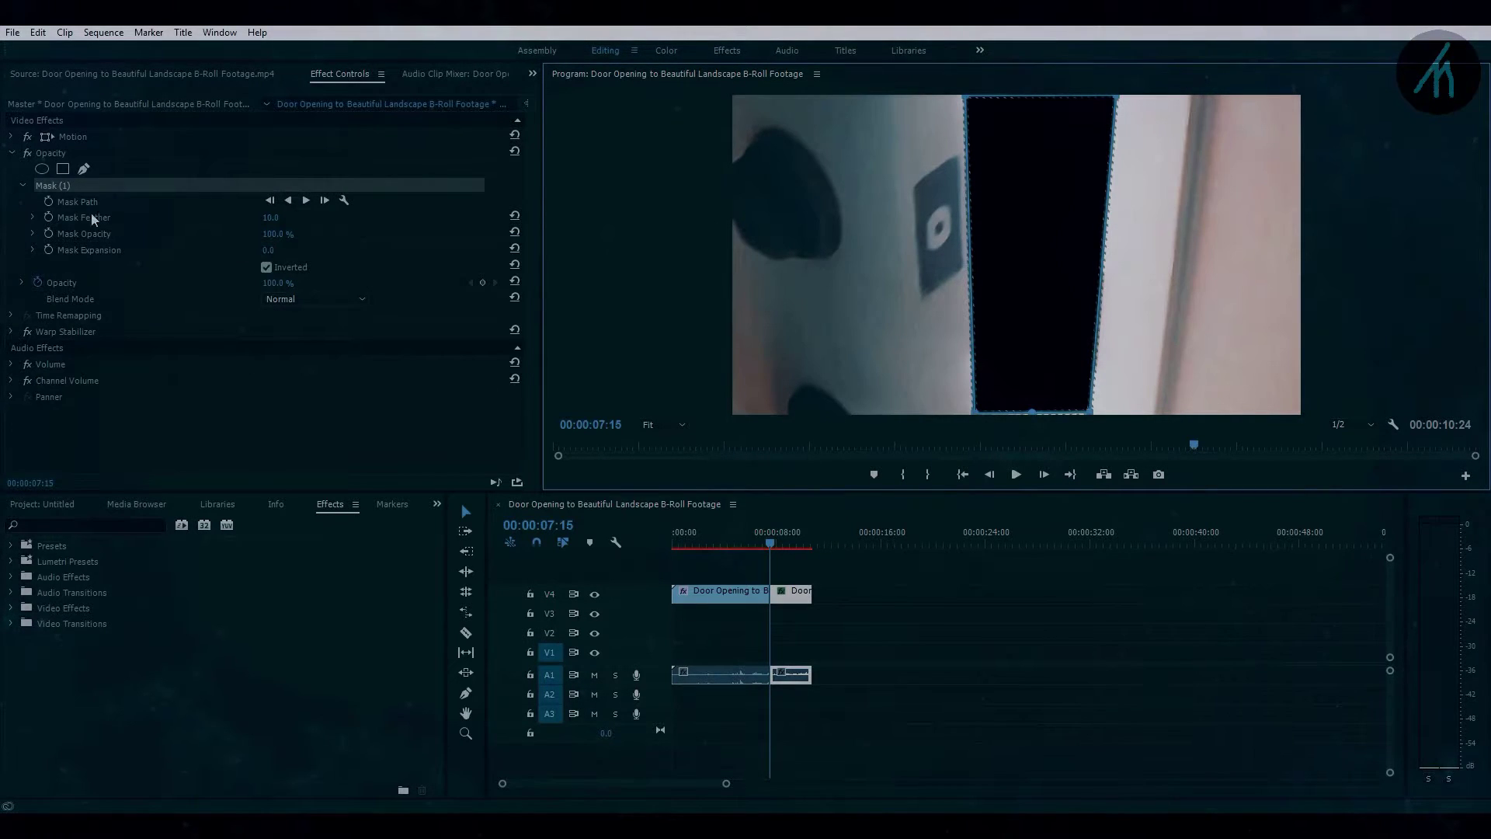
{"action": "left_click", "coordinate": [48, 202]}
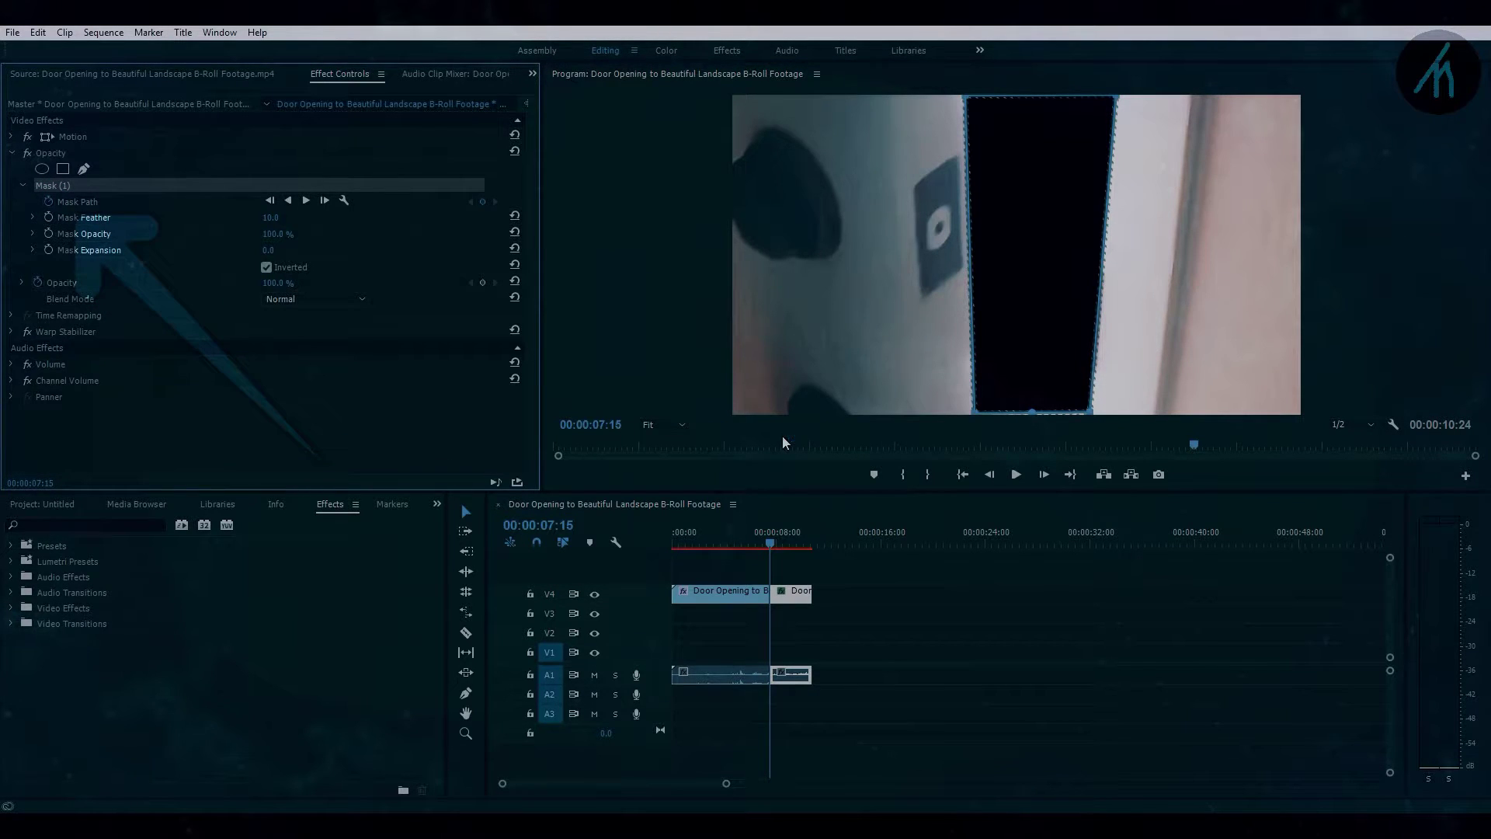
{"action": "left_click", "coordinate": [1090, 420]}
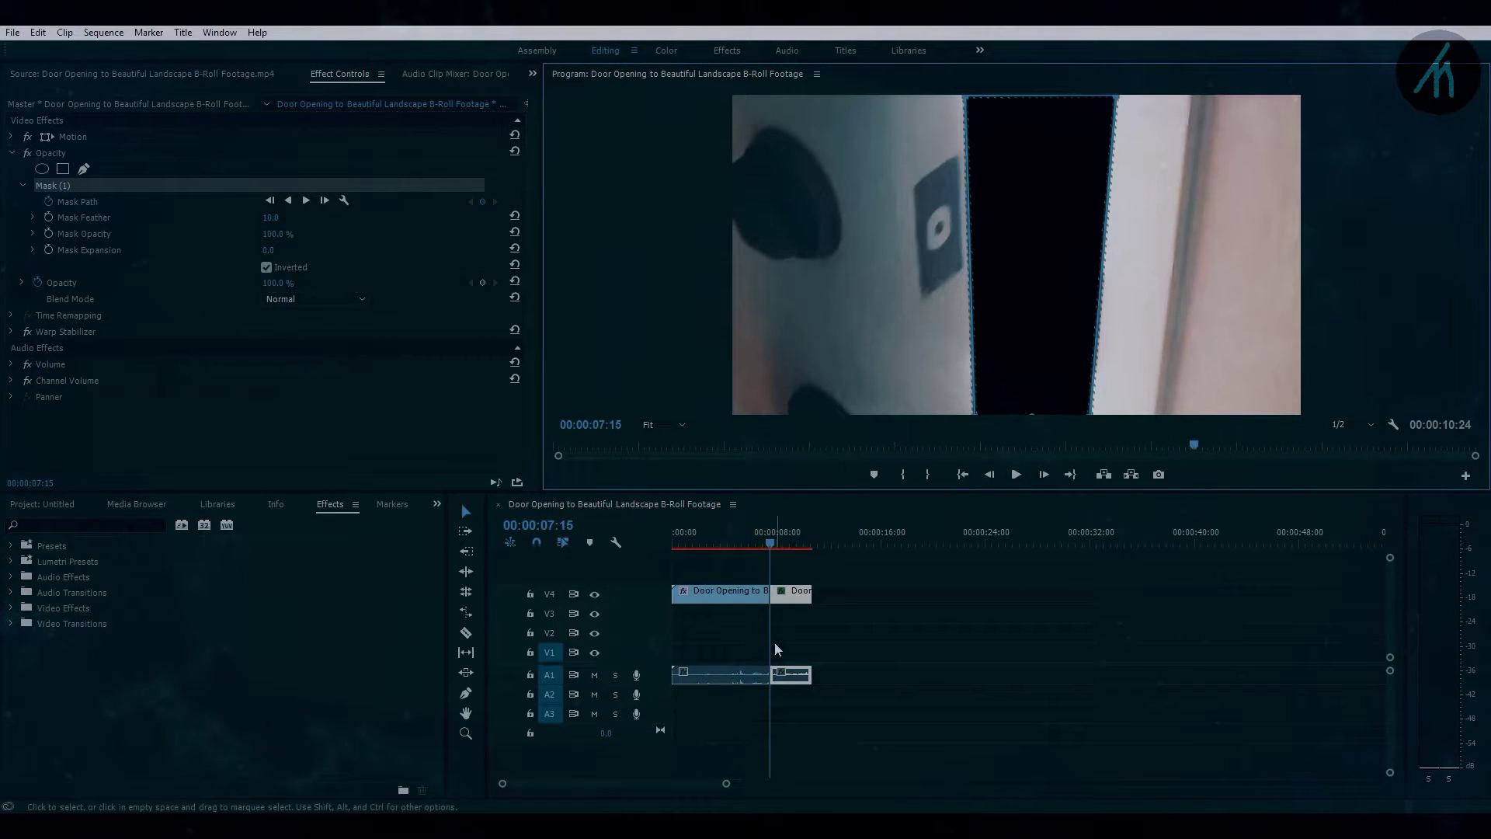
- At 00:00:07:20, reshape the mask by moving its four corners to the edges of the wider door opening
{"action": "left_click", "coordinate": [794, 617]}
{"action": "left_click", "coordinate": [794, 598]}
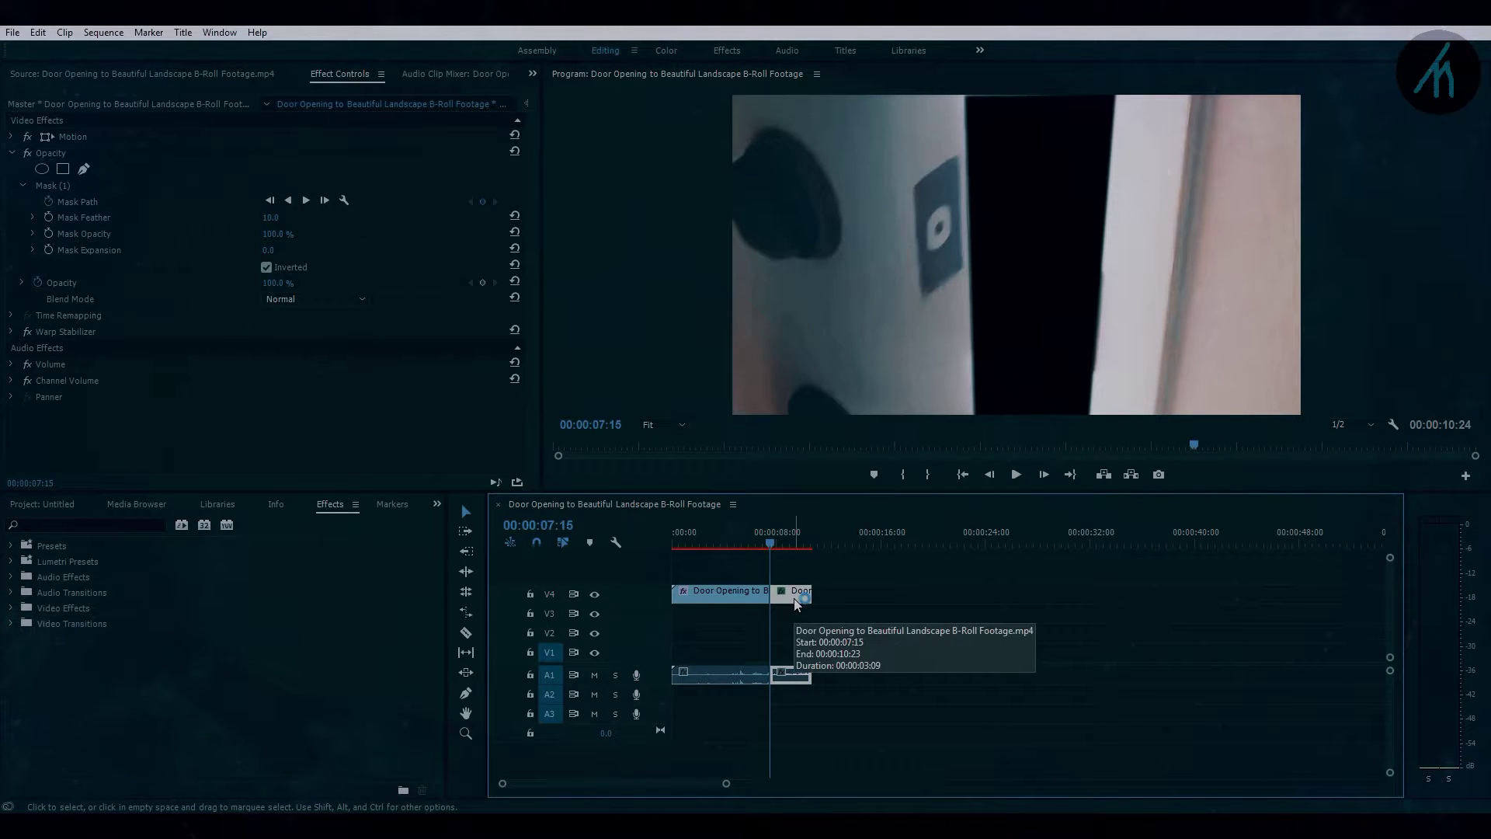
{"action": "key", "text": "shift+Right"}
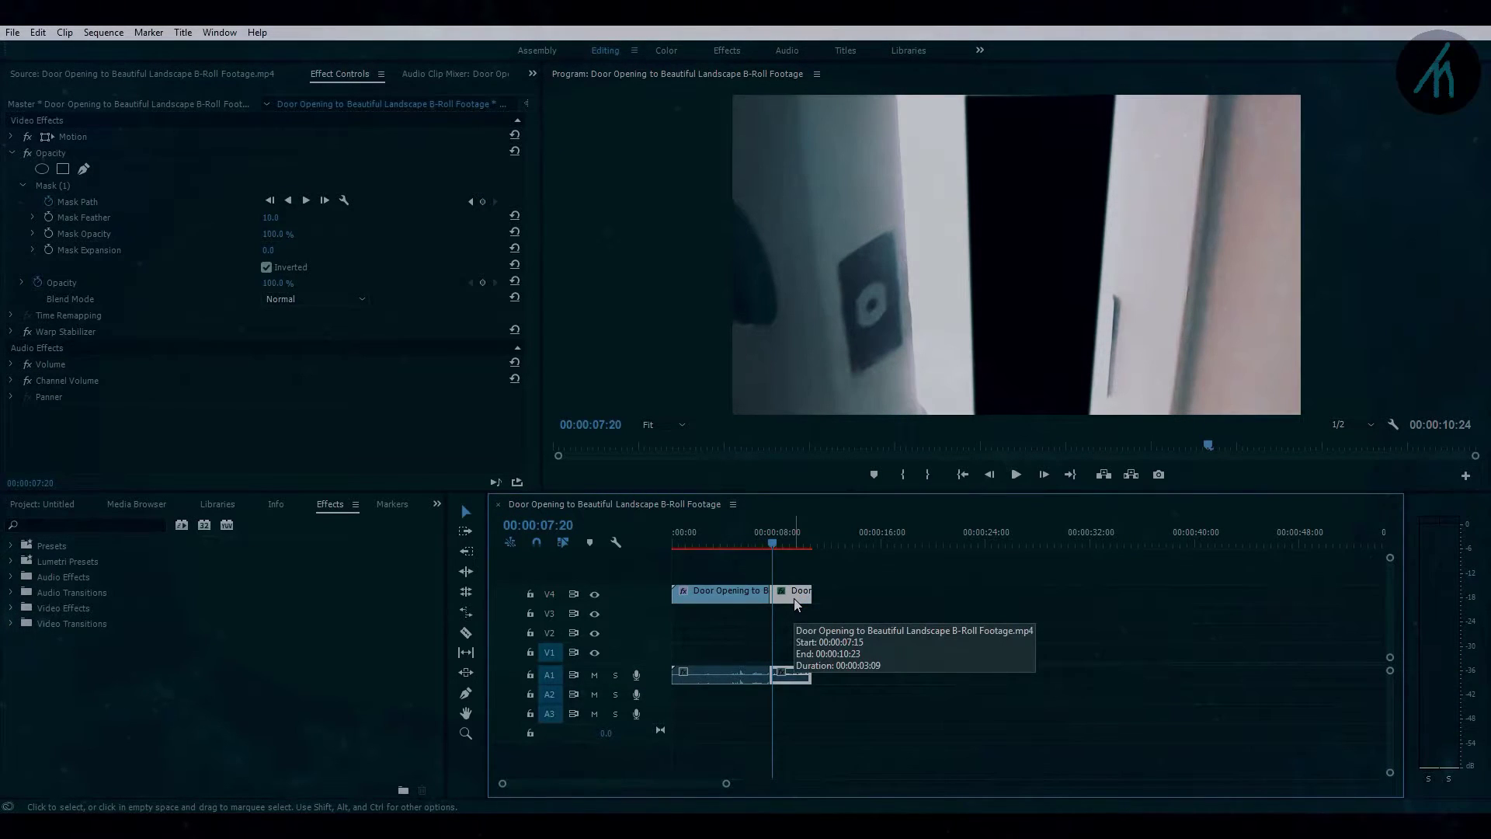
{"action": "left_click", "coordinate": [64, 191]}
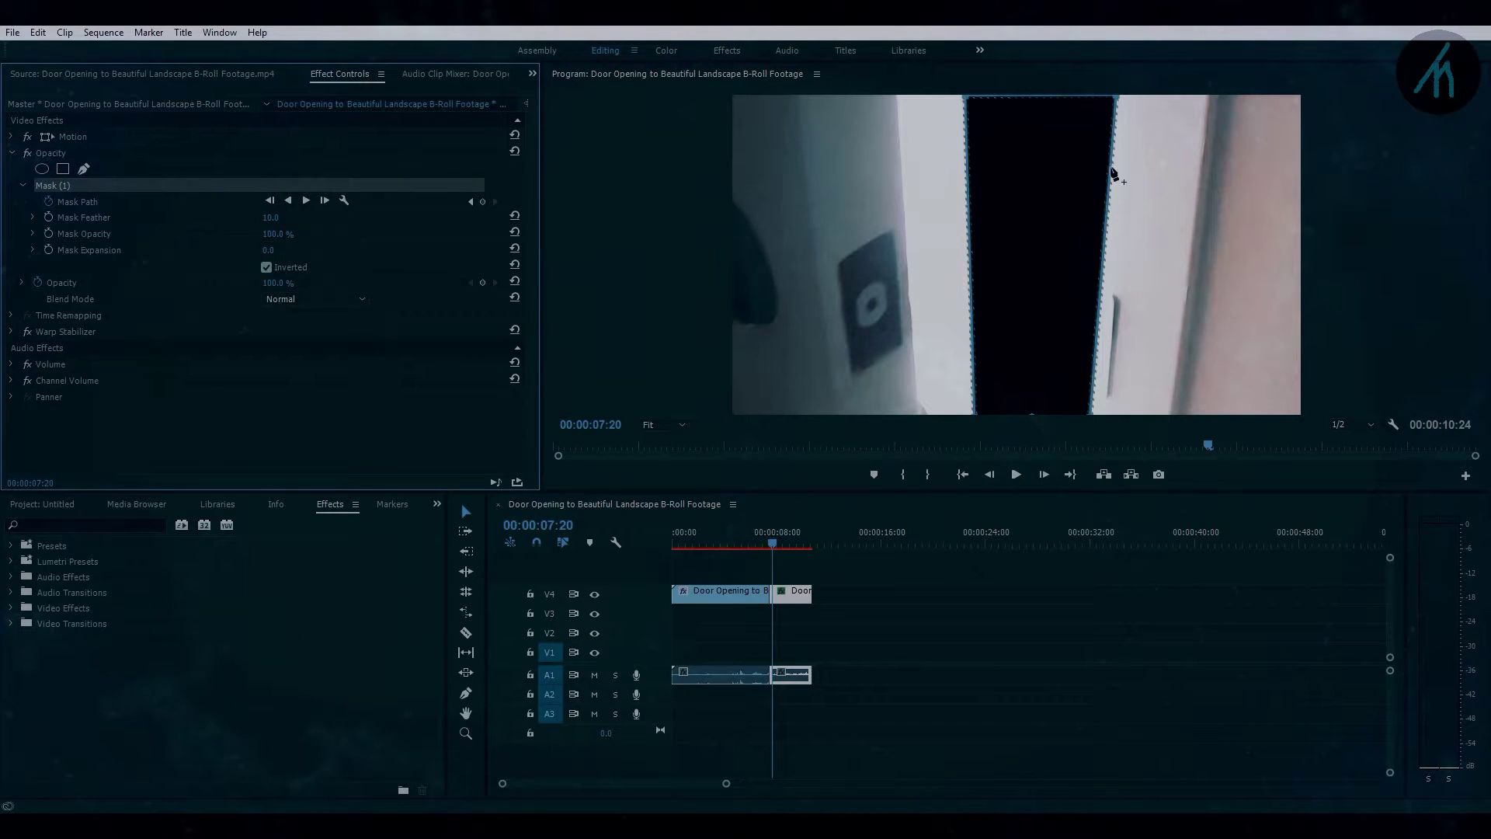
{"action": "left_click_drag", "start_coordinate": [1116, 95], "coordinate": [1132, 93]}
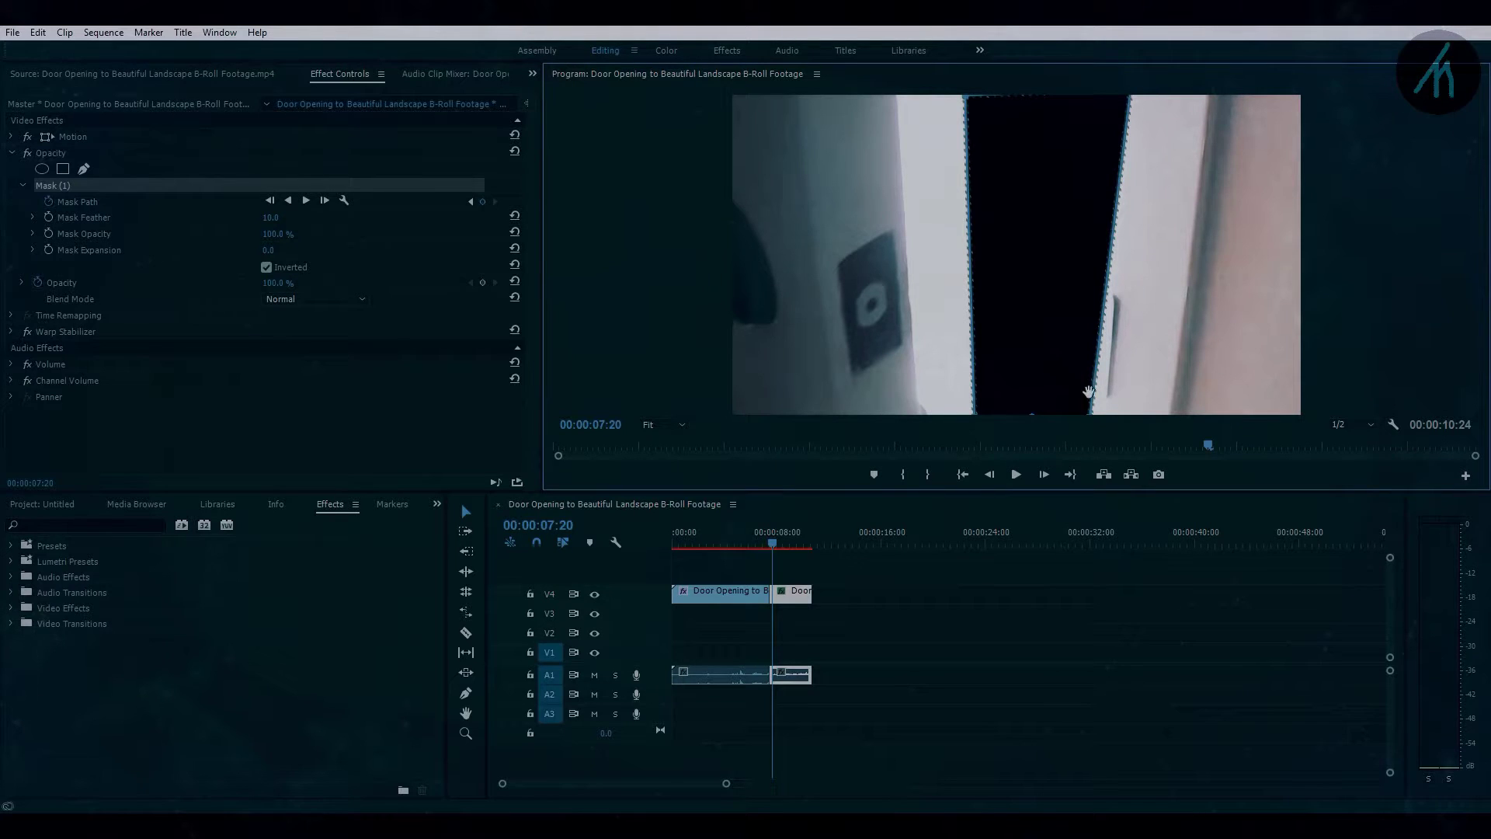
{"action": "left_click_drag", "start_coordinate": [1090, 415], "coordinate": [1104, 420]}
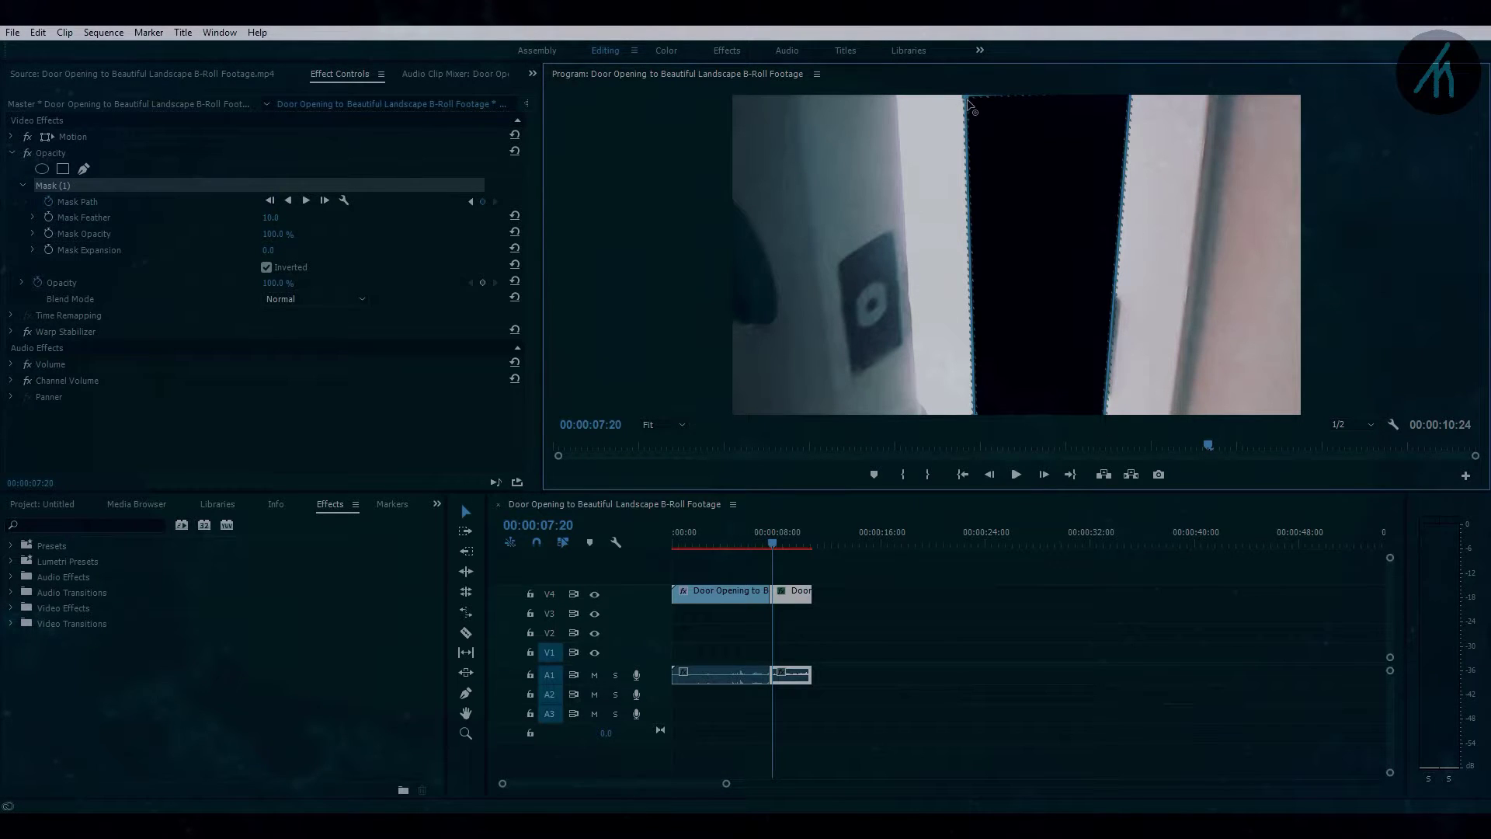
{"action": "left_click_drag", "start_coordinate": [969, 101], "coordinate": [897, 96]}
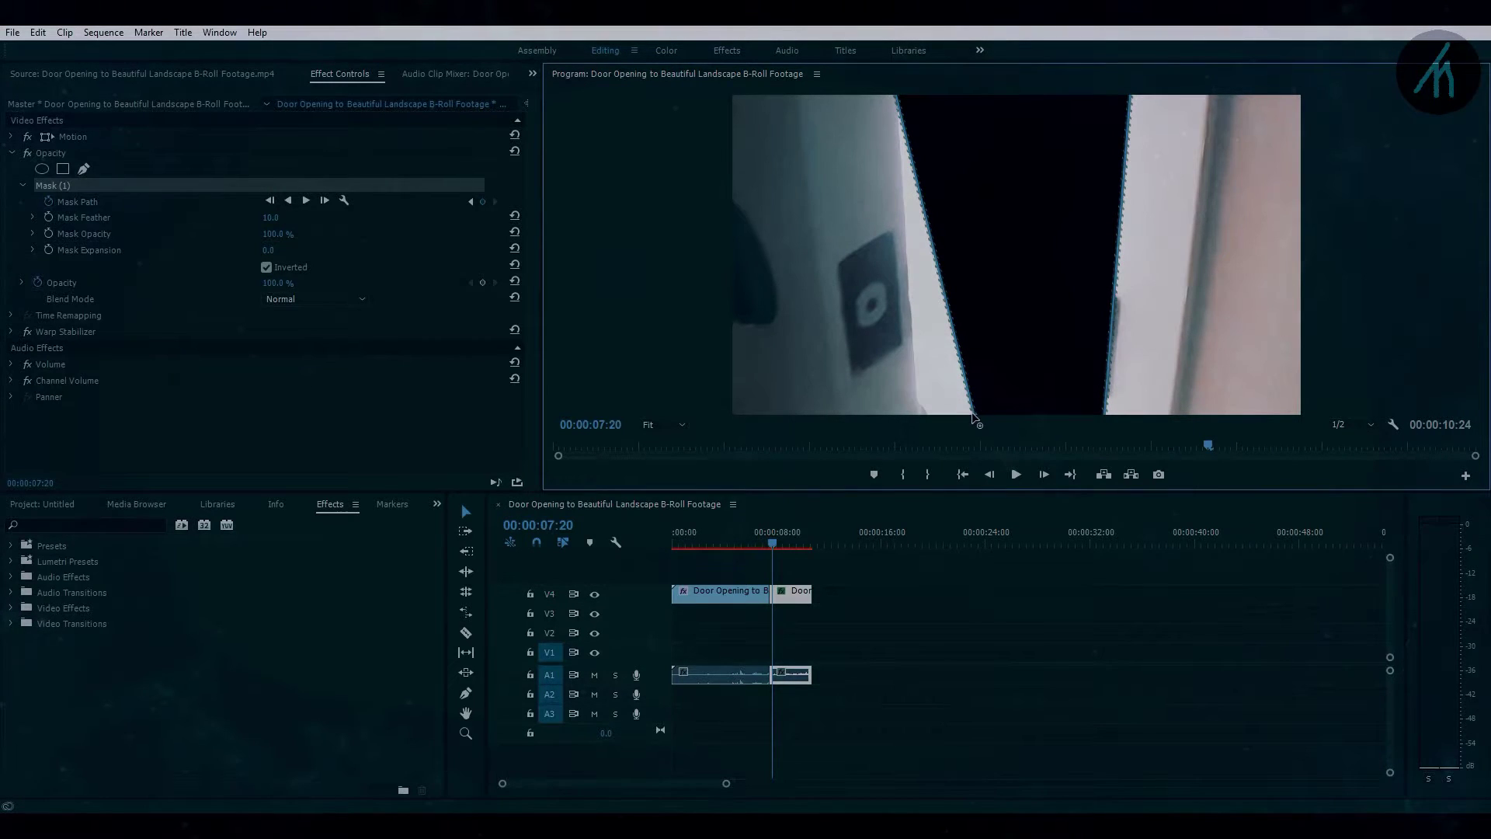
{"action": "left_click_drag", "start_coordinate": [974, 414], "coordinate": [915, 425]}
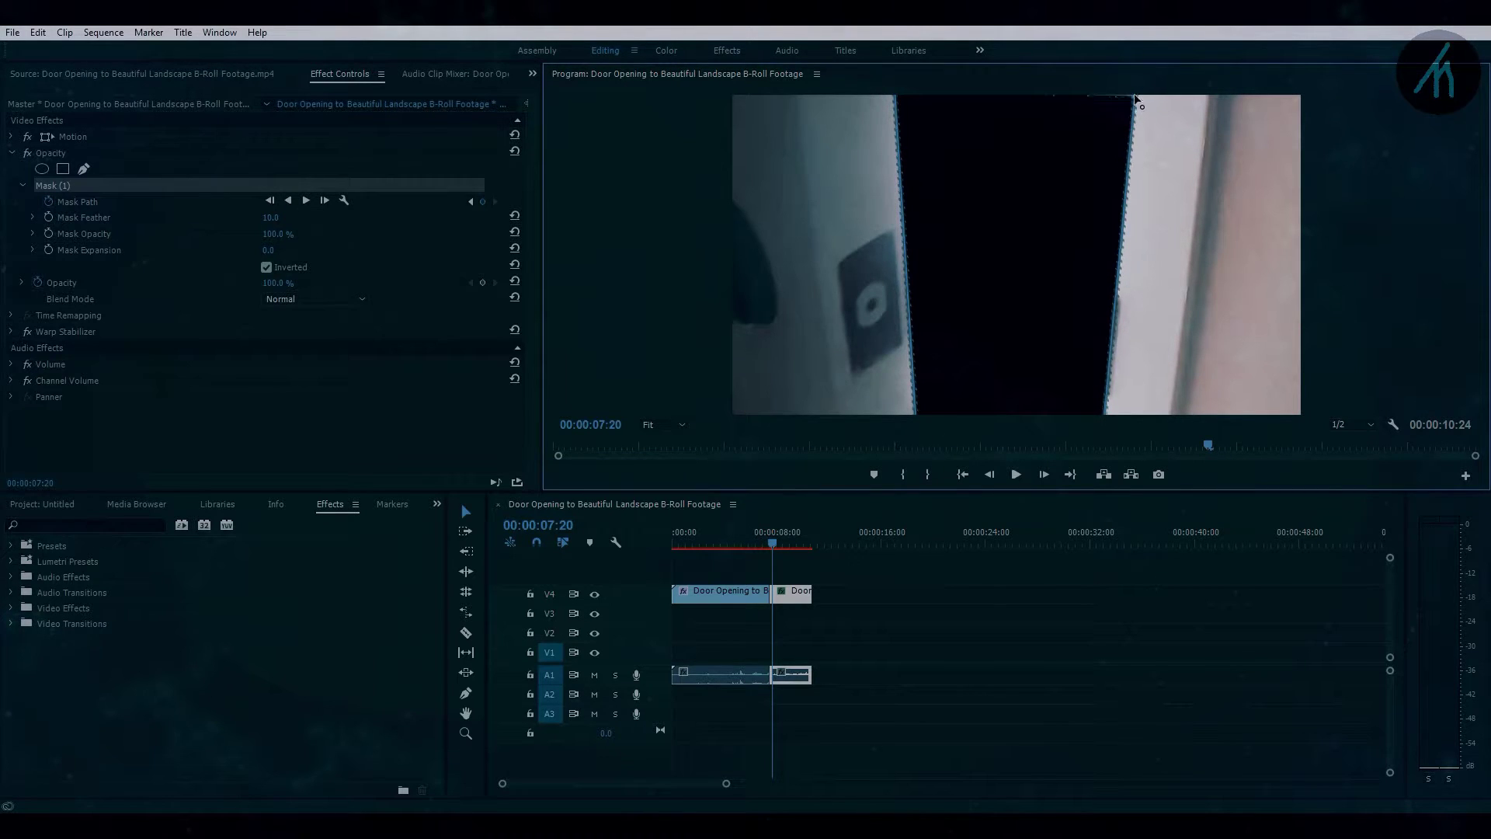
- Advance in single frames to 00:00:08:00, refitting the mask path to the door edge and frame
{"action": "key", "text": "Right"}
{"action": "key", "text": "Right"}
{"action": "key", "text": "Right"}
{"action": "key", "text": "Right"}
{"action": "left_click_drag", "start_coordinate": [891, 132], "coordinate": [854, 432]}
{"action": "key", "text": "Right"}
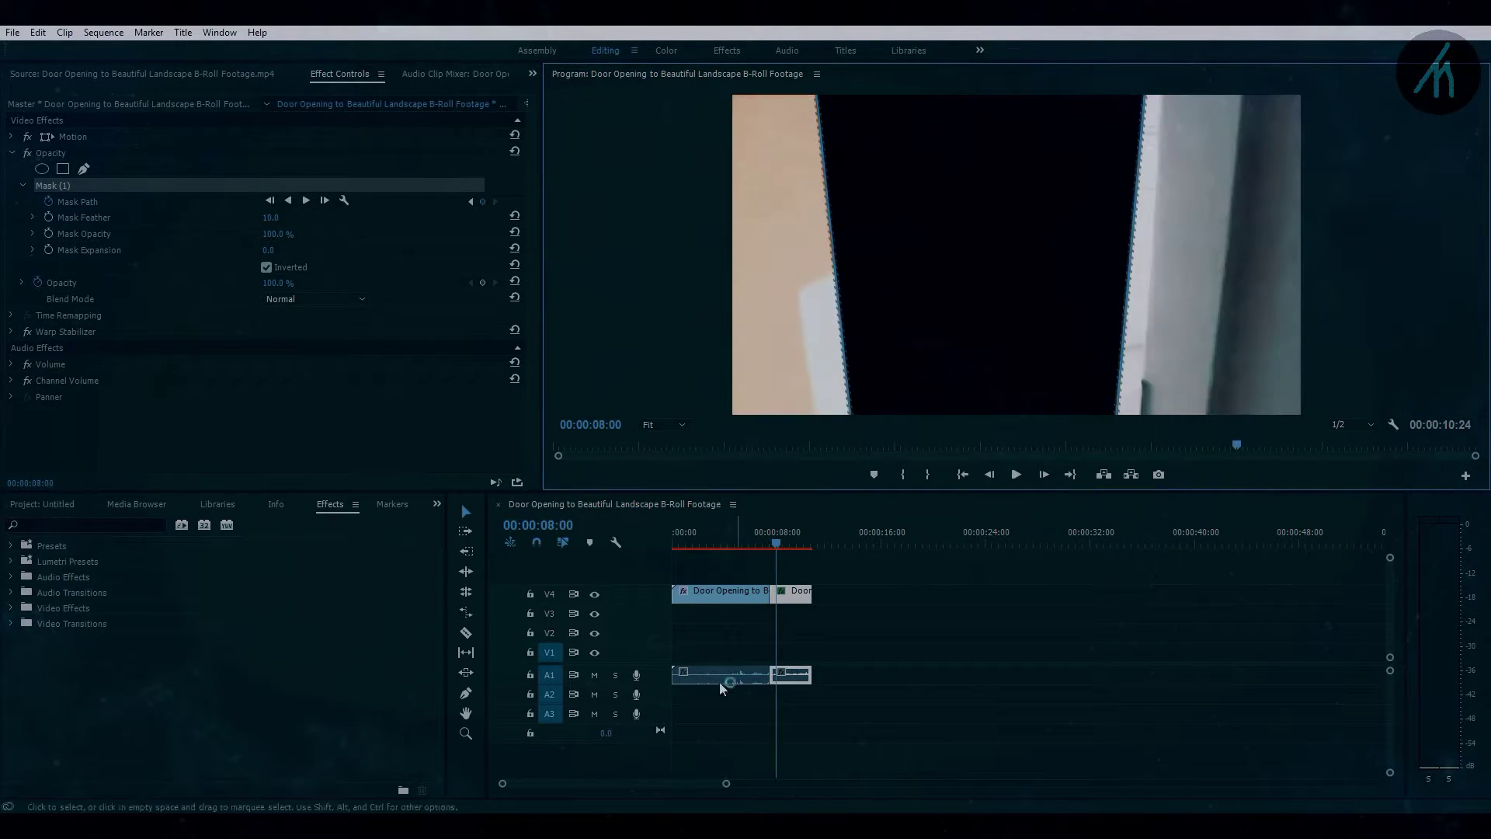
- On the frames after 00:00:08:00, extend the mask's left corners outside the picture and shift its right edge along the door frame
{"action": "key", "text": "Right"}
{"action": "left_click", "coordinate": [995, 567]}
{"action": "key", "text": "Right"}
{"action": "key", "text": "equal"}
{"action": "key", "text": "Right"}
{"action": "left_click_drag", "start_coordinate": [744, 95], "coordinate": [683, 95]}
{"action": "key", "text": "Right"}
{"action": "left_click_drag", "start_coordinate": [839, 426], "coordinate": [684, 415]}
{"action": "left_click_drag", "start_coordinate": [1116, 413], "coordinate": [1186, 415]}
- Move the mask's right corners out to the picture's right edge on the following frames, then return to 00:00:08:00
{"action": "key", "text": "Right"}
{"action": "key", "text": "Right"}
{"action": "left_click_drag", "start_coordinate": [1188, 96], "coordinate": [1290, 95]}
{"action": "left_click_drag", "start_coordinate": [1186, 414], "coordinate": [1283, 414]}
{"action": "left_click_drag", "start_coordinate": [1056, 548], "coordinate": [1065, 551]}
{"action": "left_click_drag", "start_coordinate": [1289, 94], "coordinate": [1298, 94]}
{"action": "left_click_drag", "start_coordinate": [1084, 543], "coordinate": [1025, 567]}
- At 00:00:08:00, pull the mask's left corners outside the picture and align its right edge with the door frame
{"action": "left_click_drag", "start_coordinate": [815, 95], "coordinate": [723, 95]}
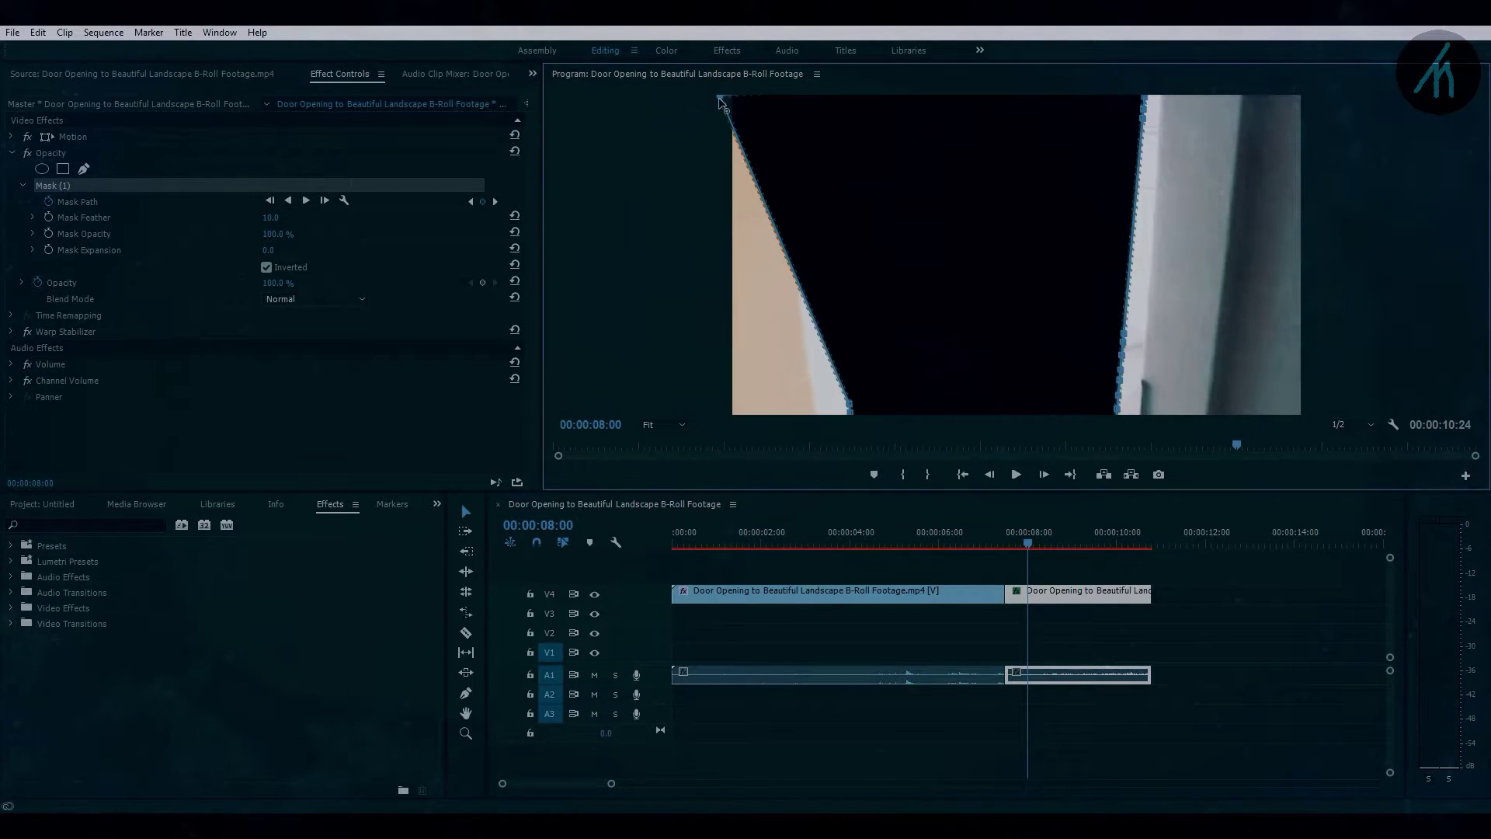
{"action": "left_click_drag", "start_coordinate": [850, 414], "coordinate": [707, 414]}
{"action": "left_click_drag", "start_coordinate": [1143, 95], "coordinate": [1163, 95]}
{"action": "left_click_drag", "start_coordinate": [1124, 333], "coordinate": [1136, 378]}
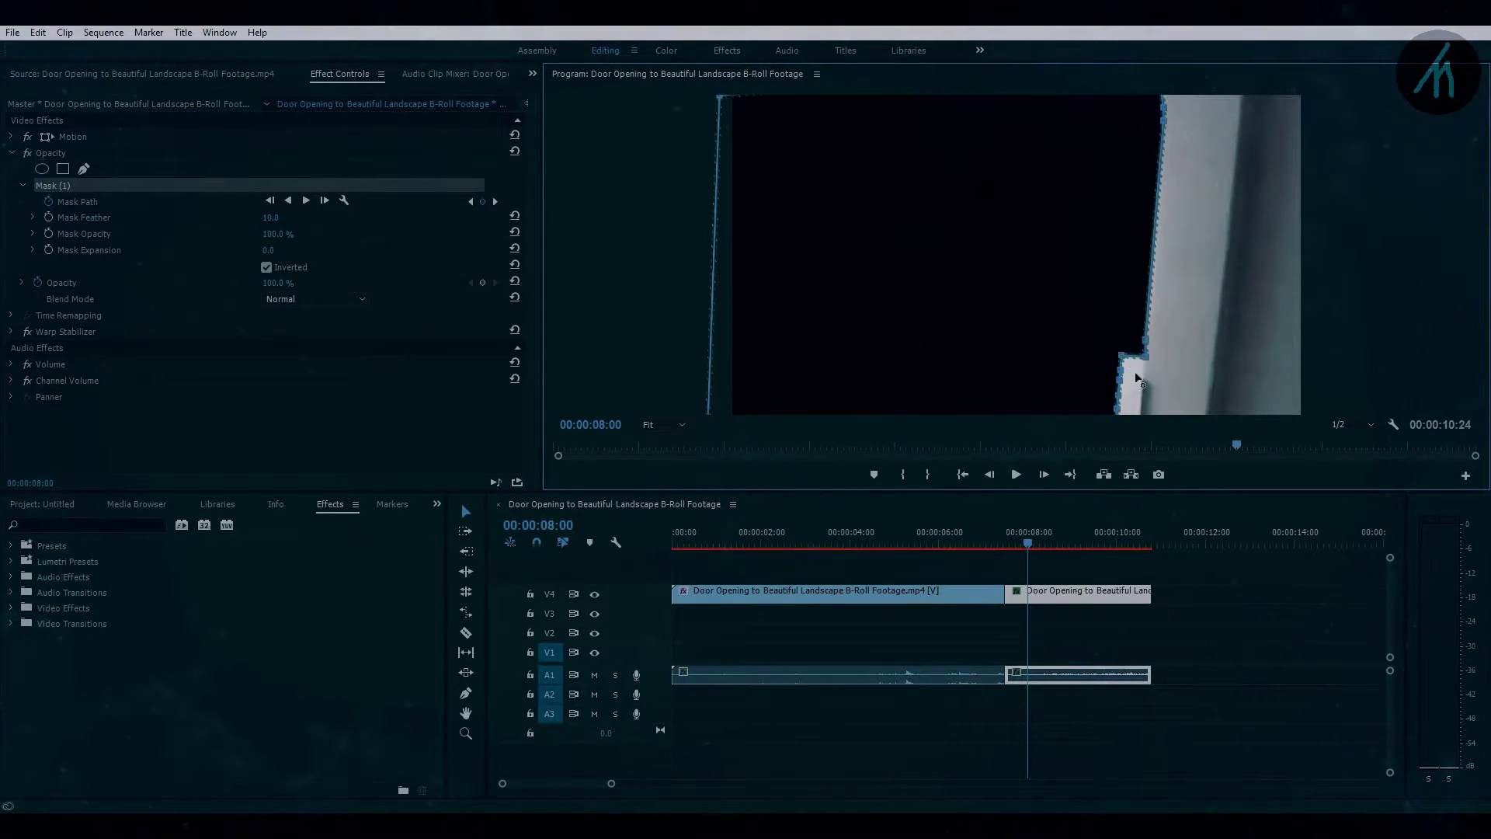
- Play back the masked segment from its start to check the animated mask
{"action": "left_click_drag", "start_coordinate": [1029, 544], "coordinate": [1009, 545]}
{"action": "left_click", "coordinate": [1204, 632]}
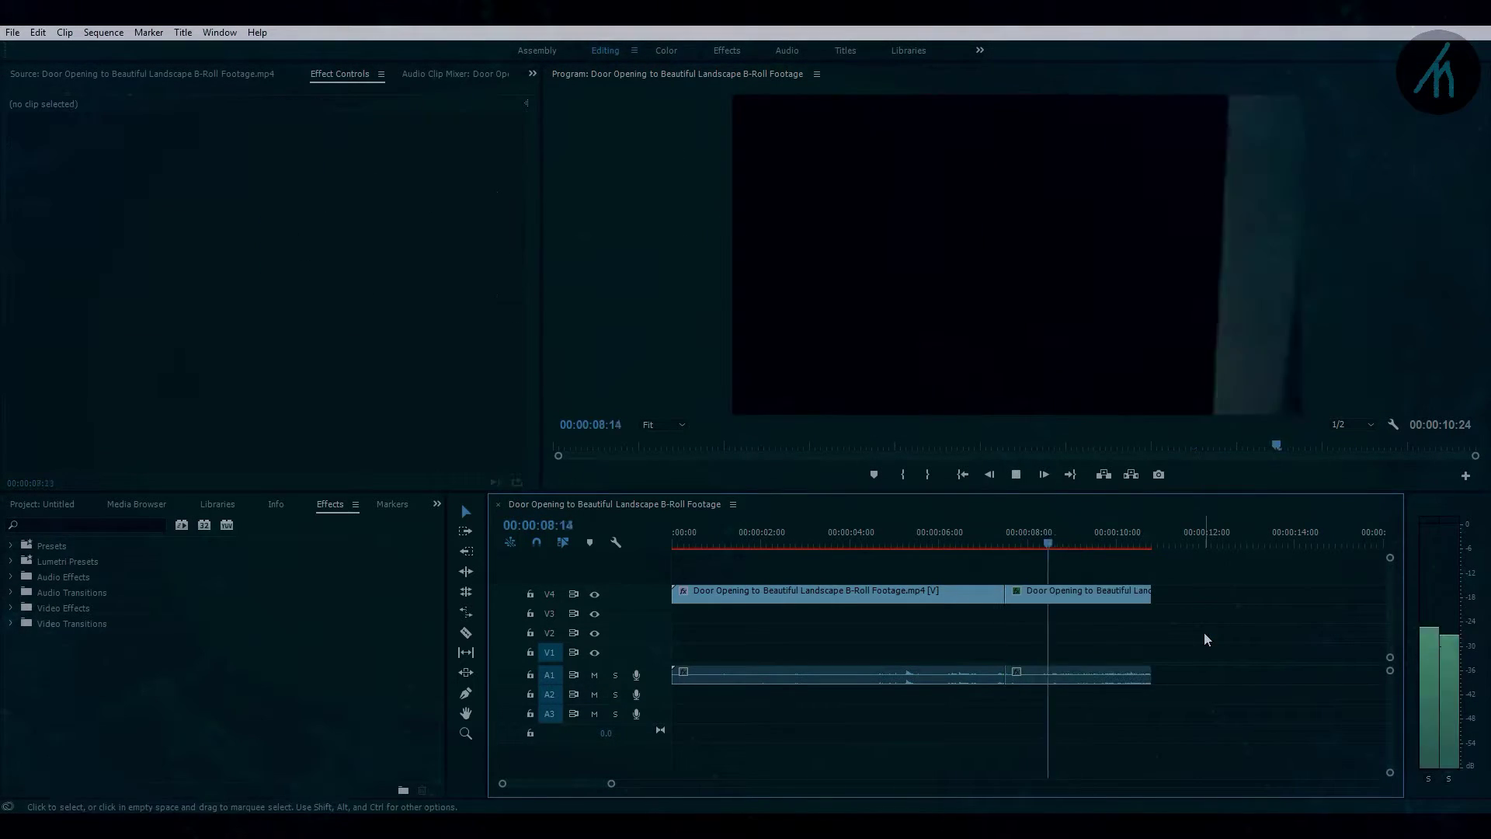
{"action": "left_click", "coordinate": [1004, 533]}
{"action": "key", "text": "space"}
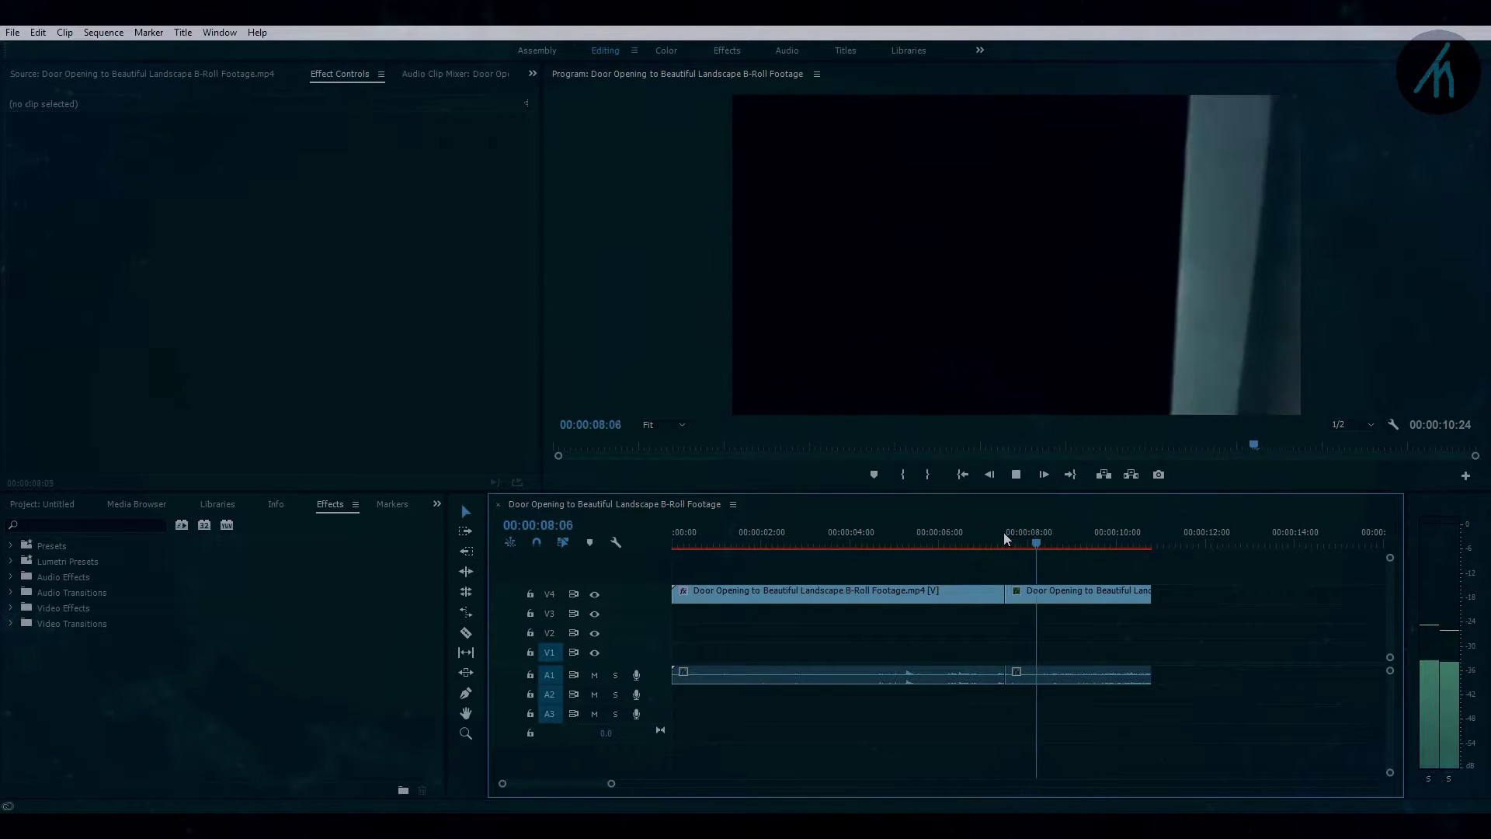
{"action": "key", "text": "space"}
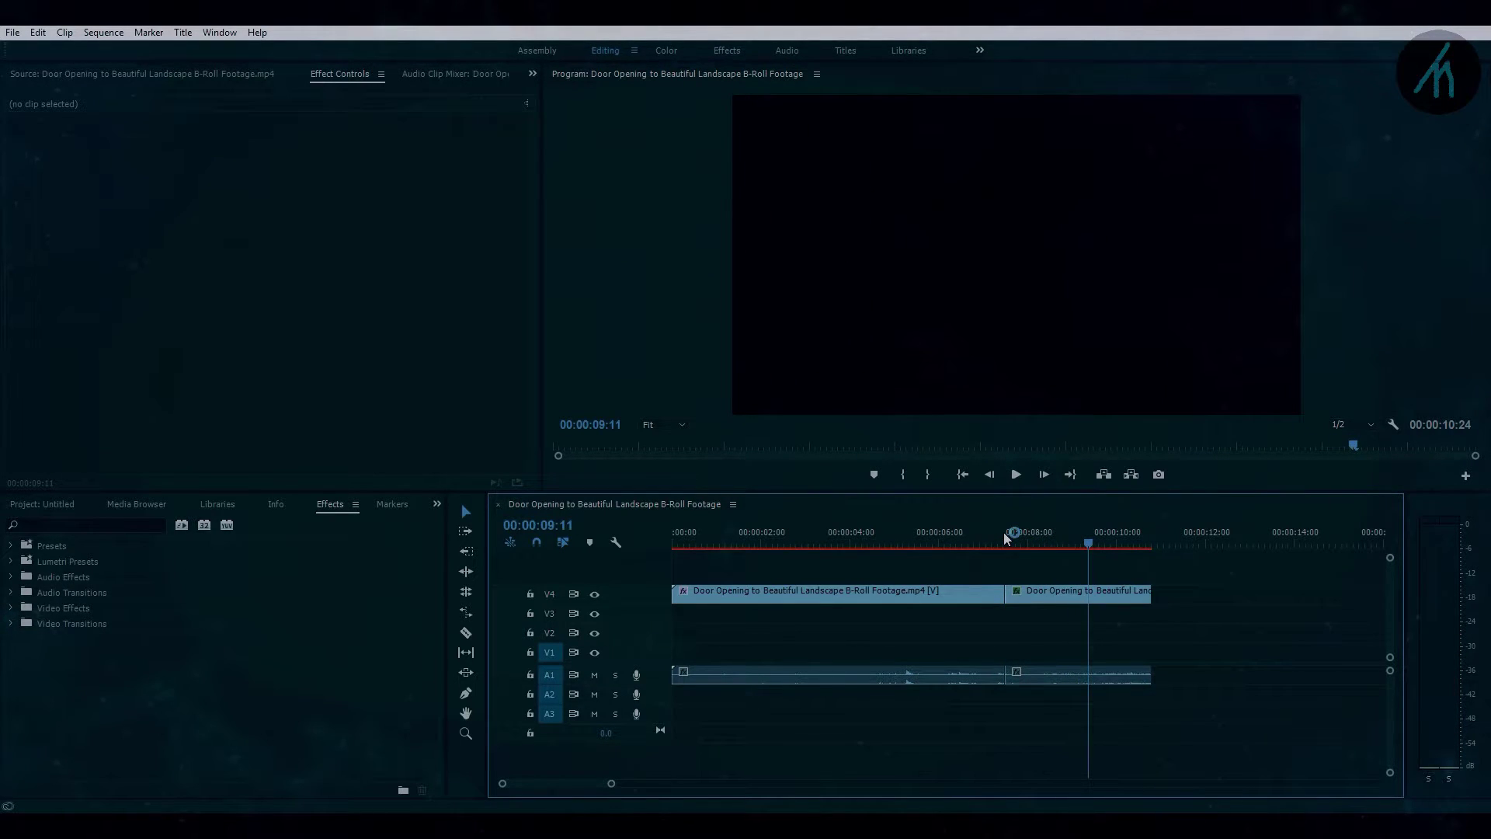
- Select the second clip segment and set its Mask Feather to 19
{"action": "left_click", "coordinate": [1078, 593]}
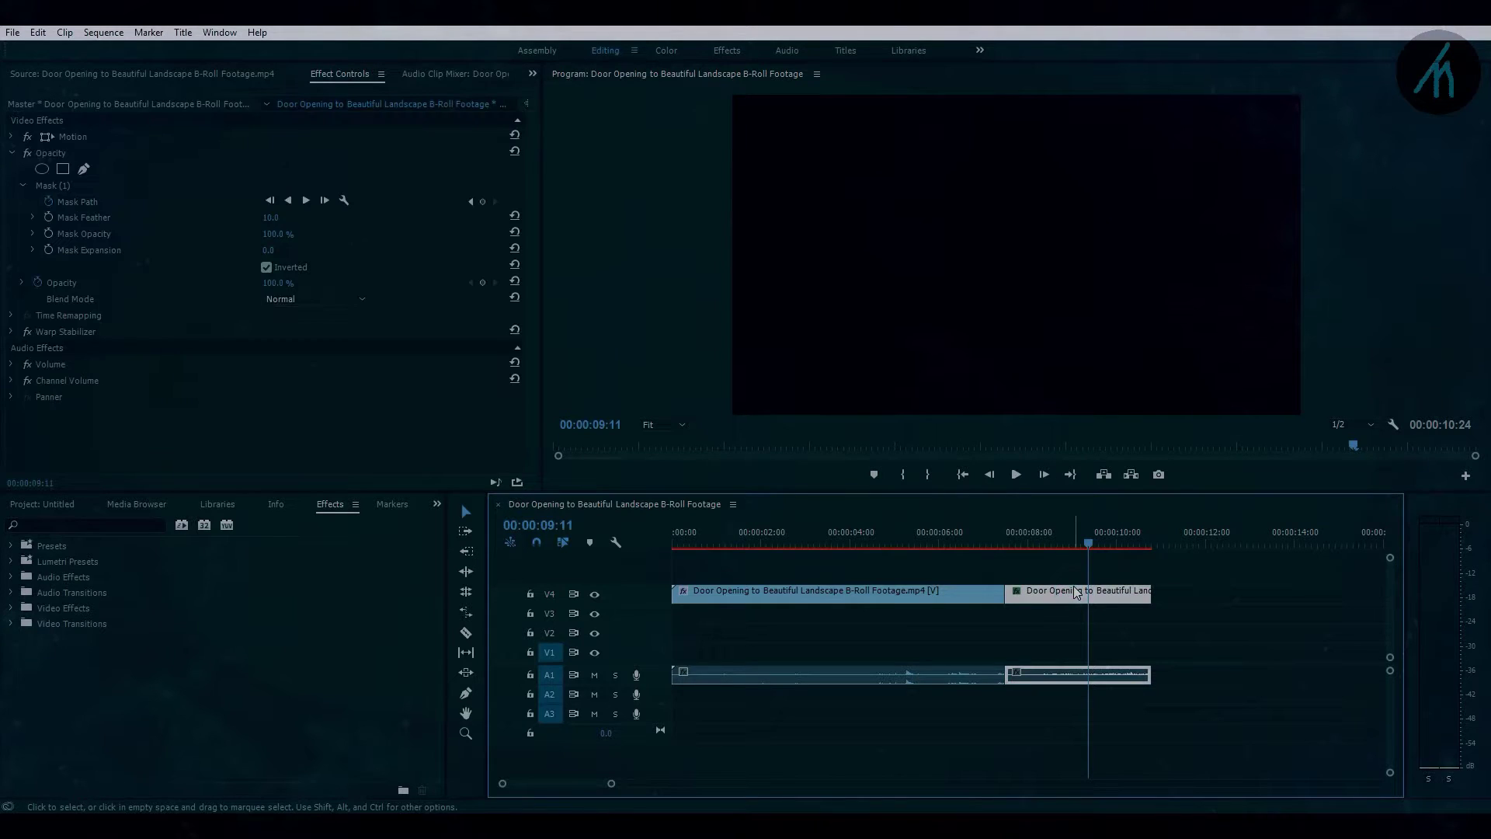
{"action": "left_click_drag", "start_coordinate": [271, 218], "coordinate": [289, 217]}
{"action": "left_click", "coordinate": [1016, 534]}
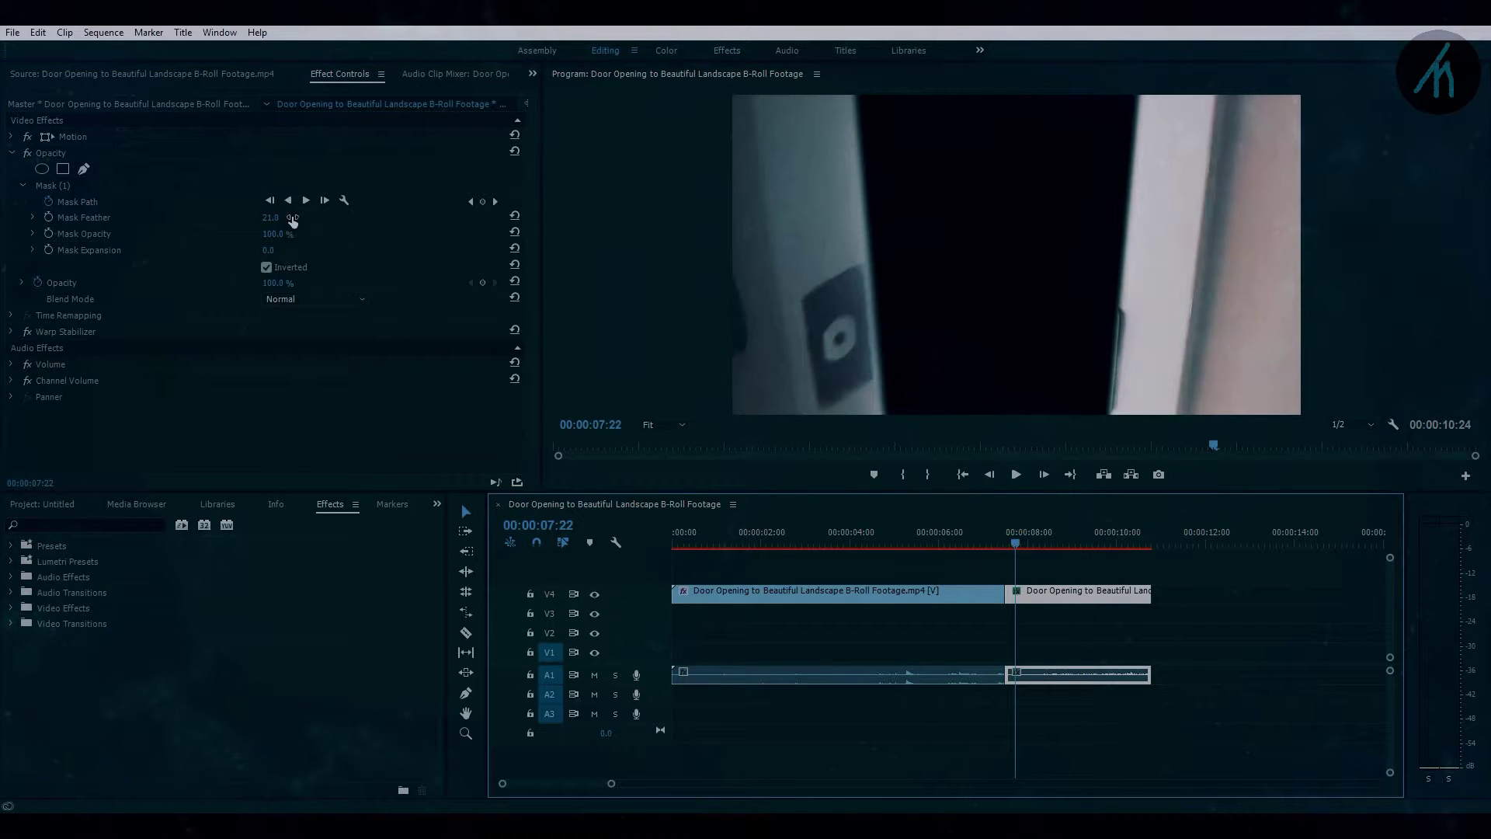
{"action": "mouse_move", "coordinate": [271, 225]}
{"action": "left_mouse_down"}
{"action": "mouse_move", "coordinate": [365, 226]}
{"action": "mouse_move", "coordinate": [277, 217]}
{"action": "left_mouse_up"}
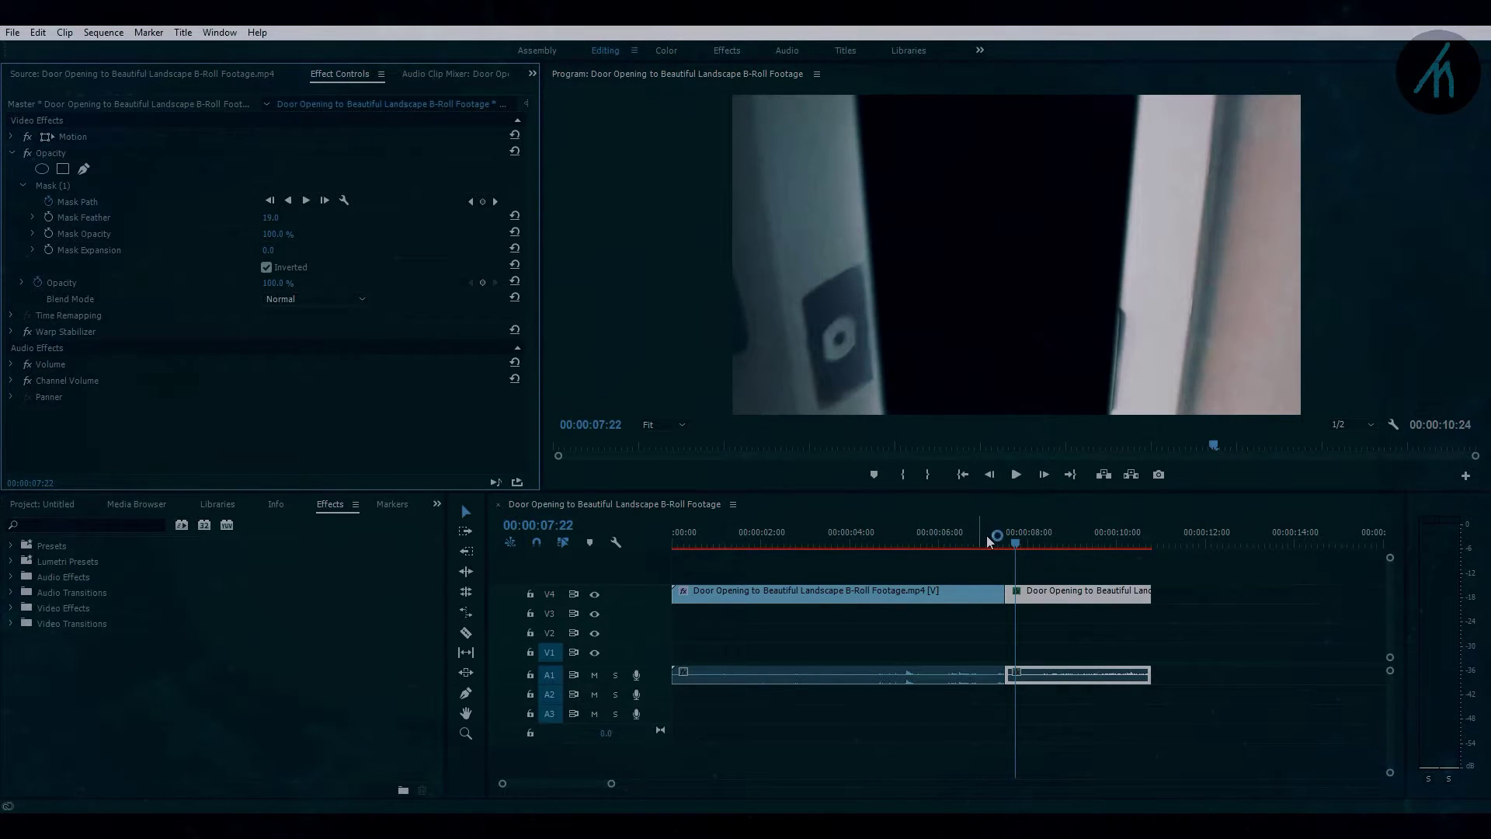
- Replay the feathered mask from 00:00:07:18 and stop at 00:00:08:07
{"action": "left_click", "coordinate": [1010, 543]}
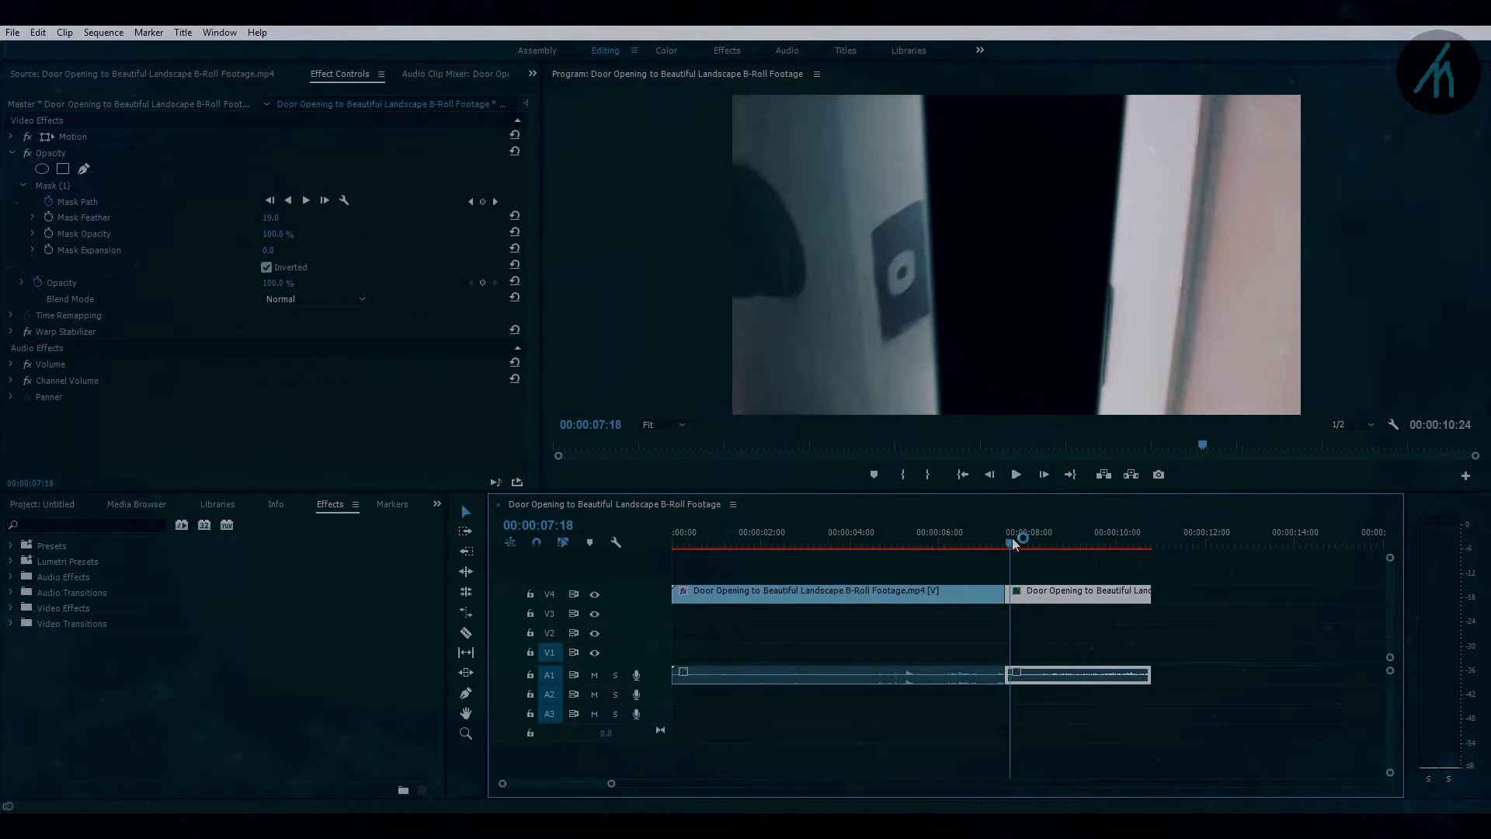
{"action": "key", "text": "space"}
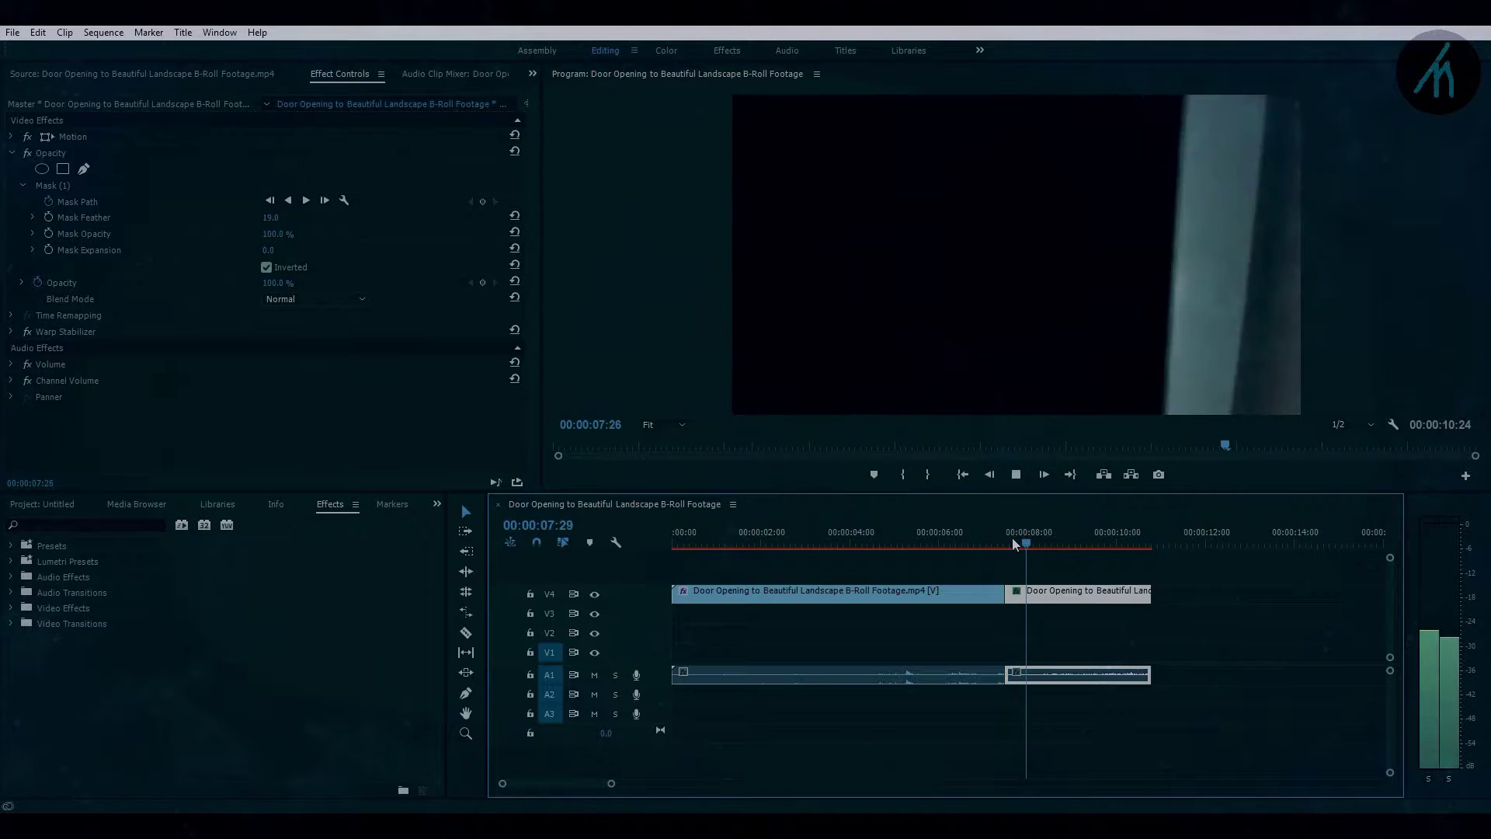
{"action": "left_click", "coordinate": [1013, 544]}
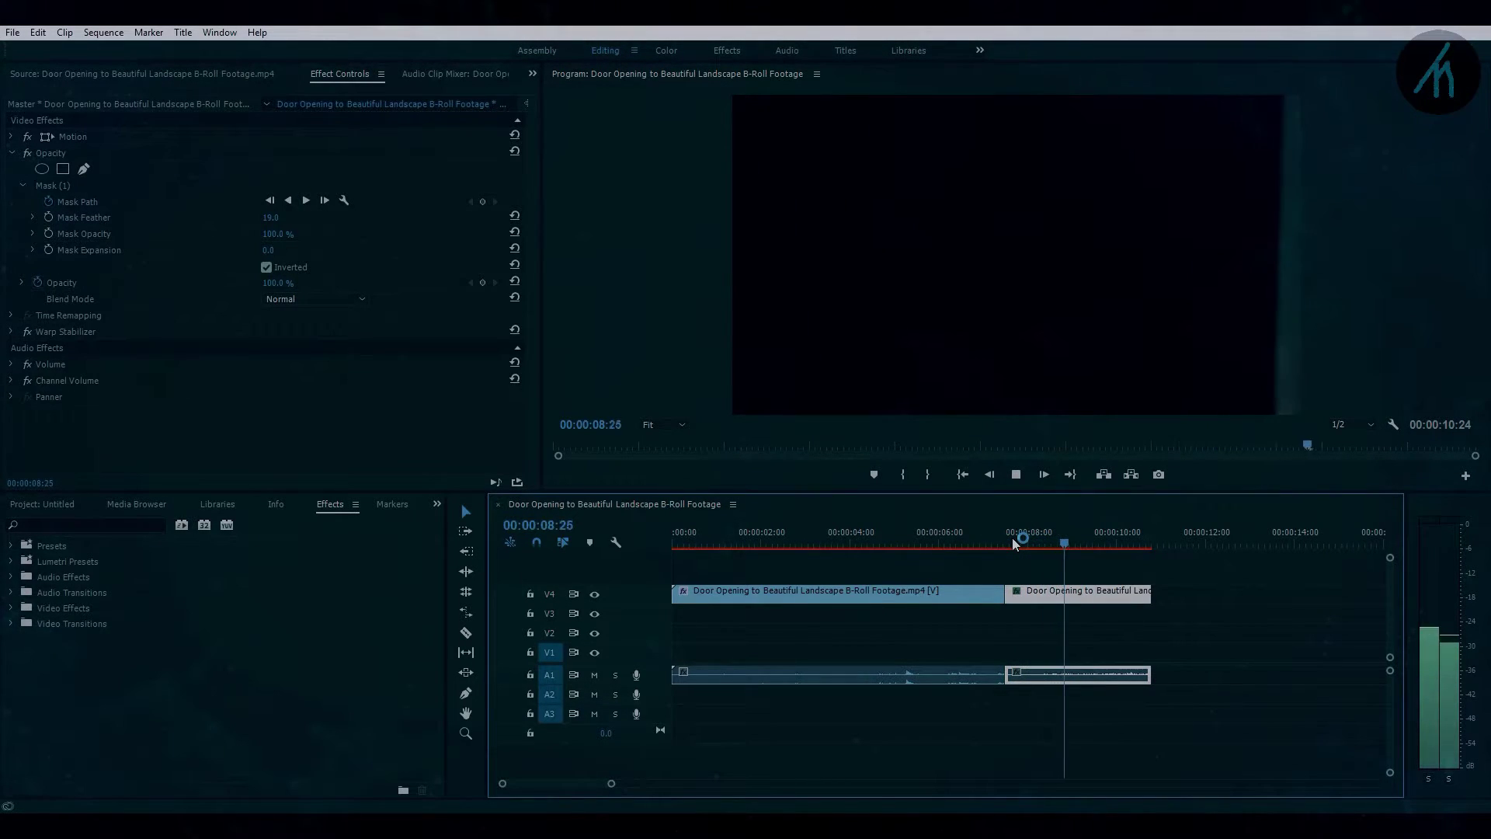
{"action": "left_click", "coordinate": [1013, 544]}
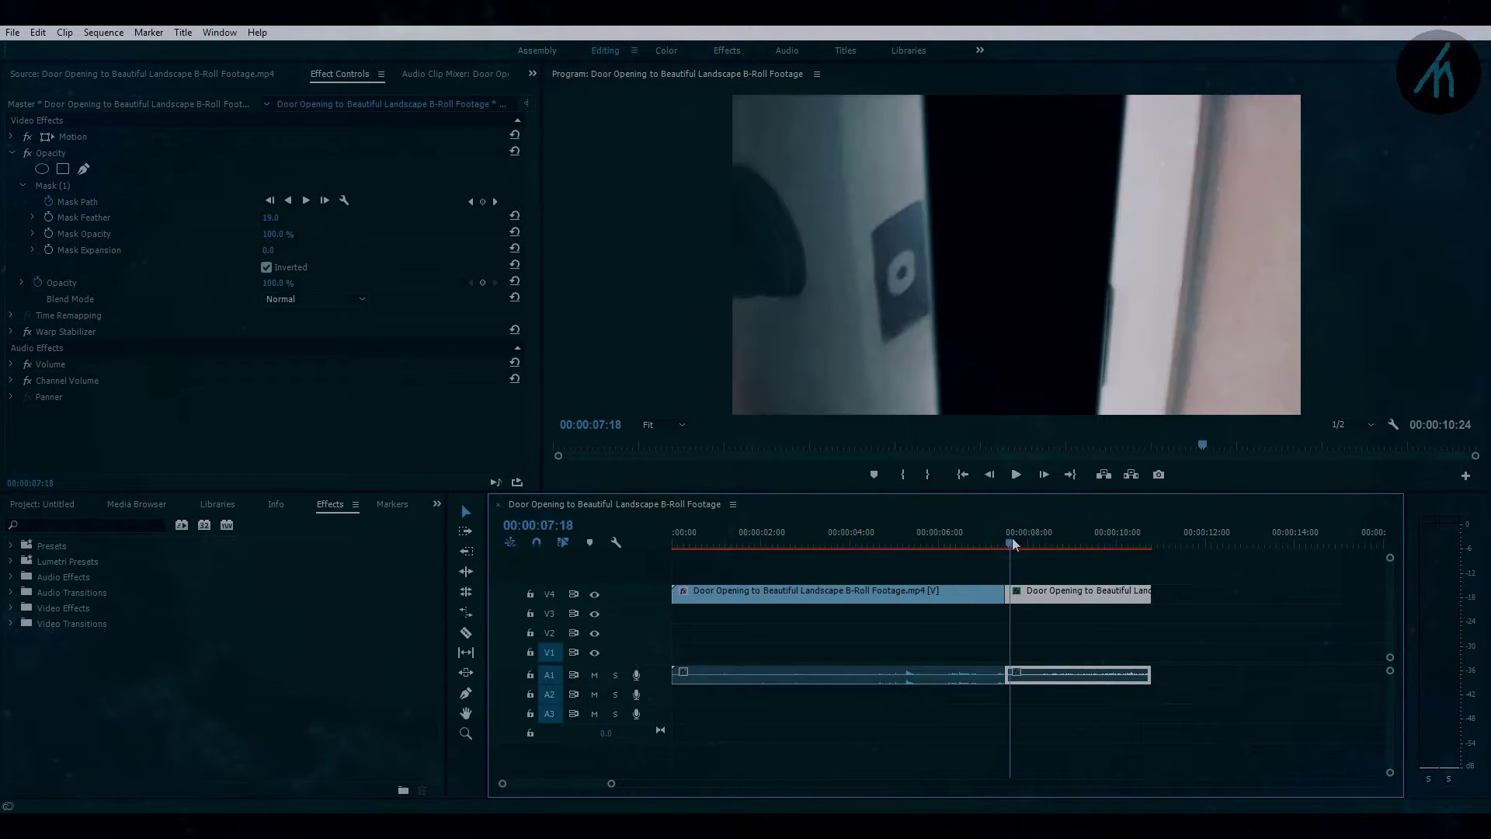
{"action": "key", "text": "space"}
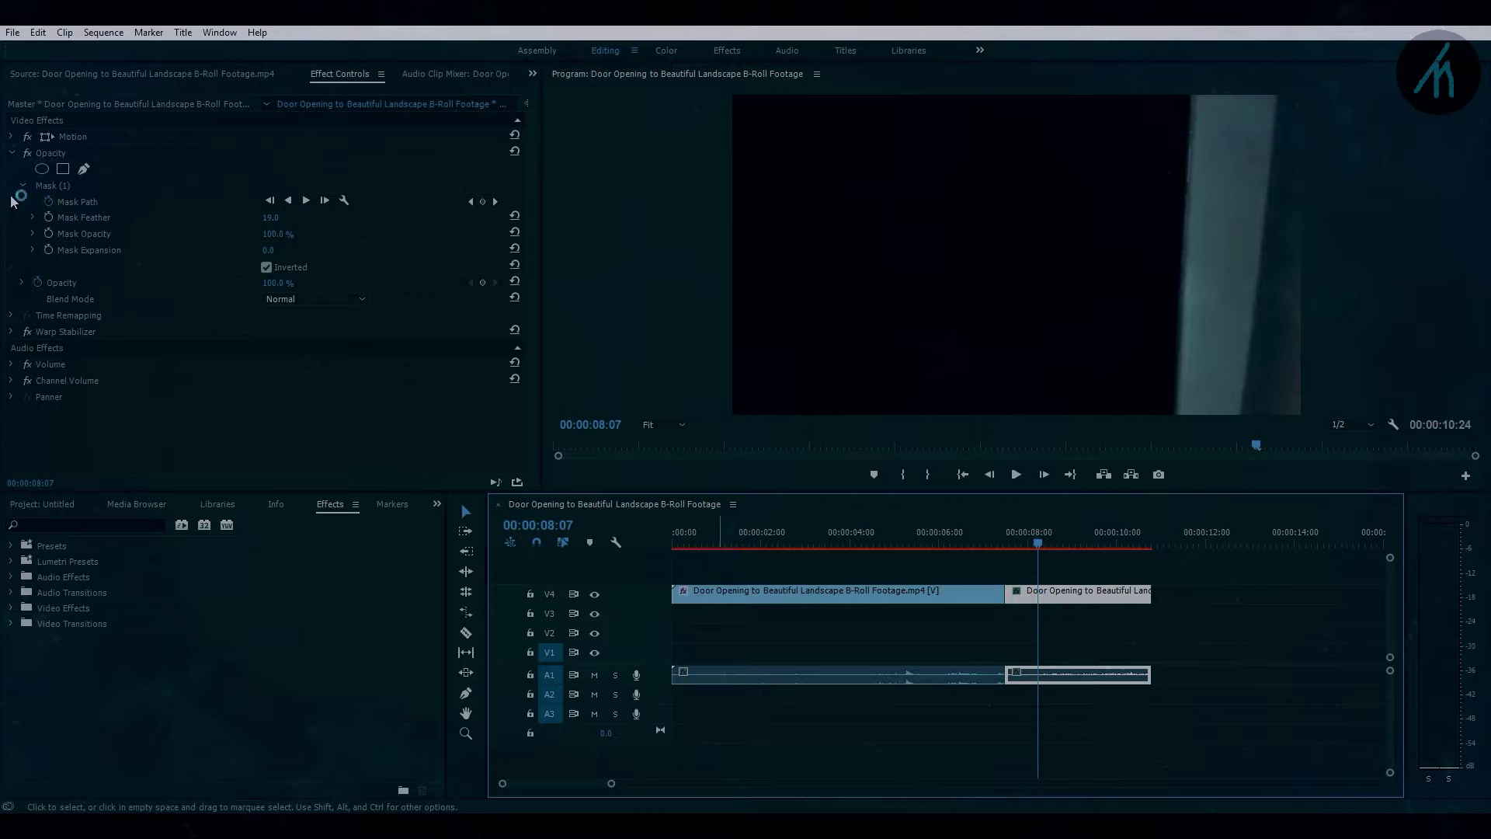
- Nudge an upper point on the mask's right edge toward the door frame at 00:00:08:07
{"action": "left_click", "coordinate": [44, 189]}
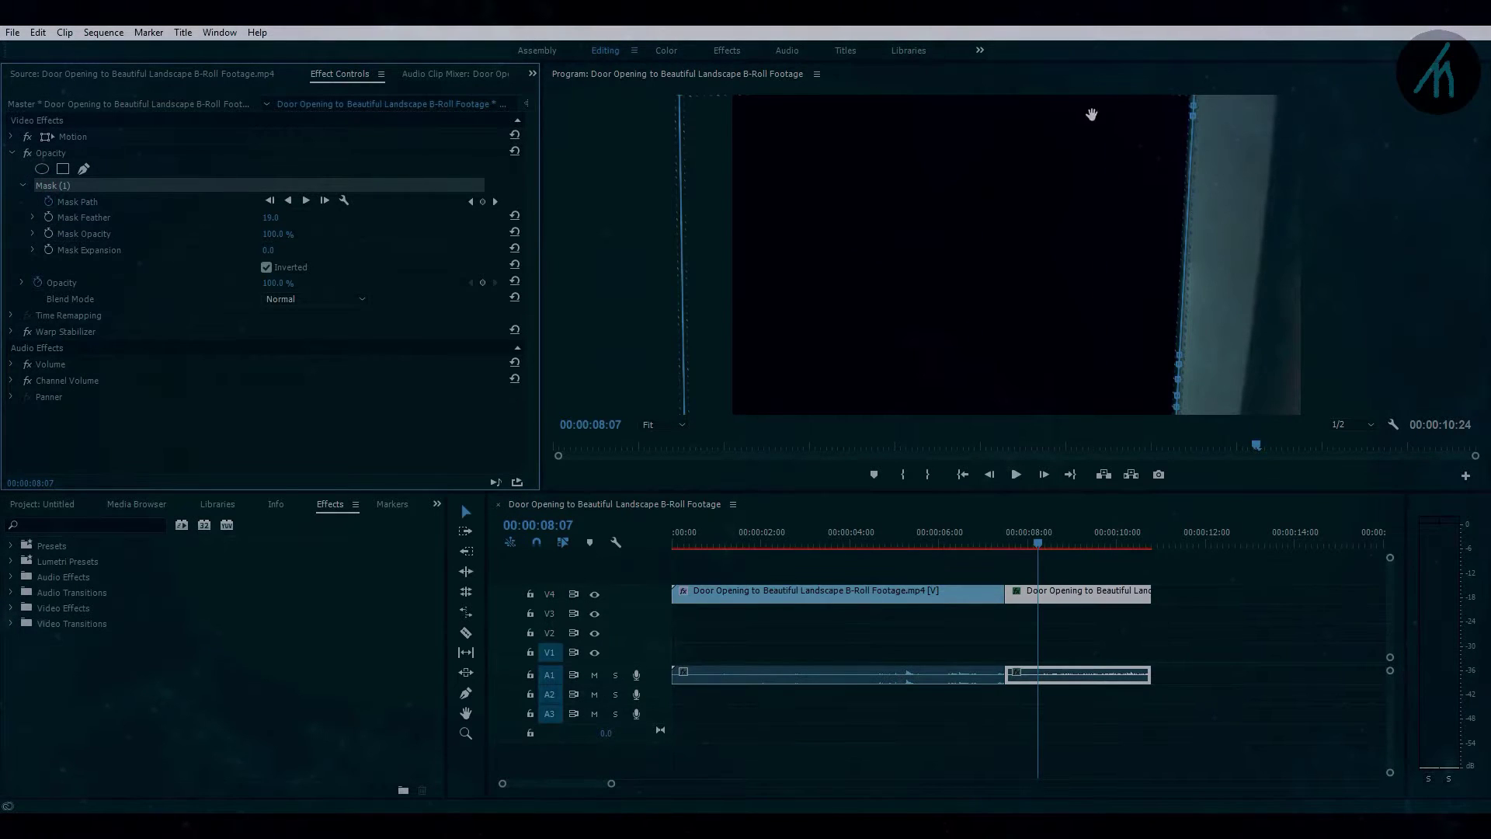
{"action": "left_click", "coordinate": [1193, 122]}
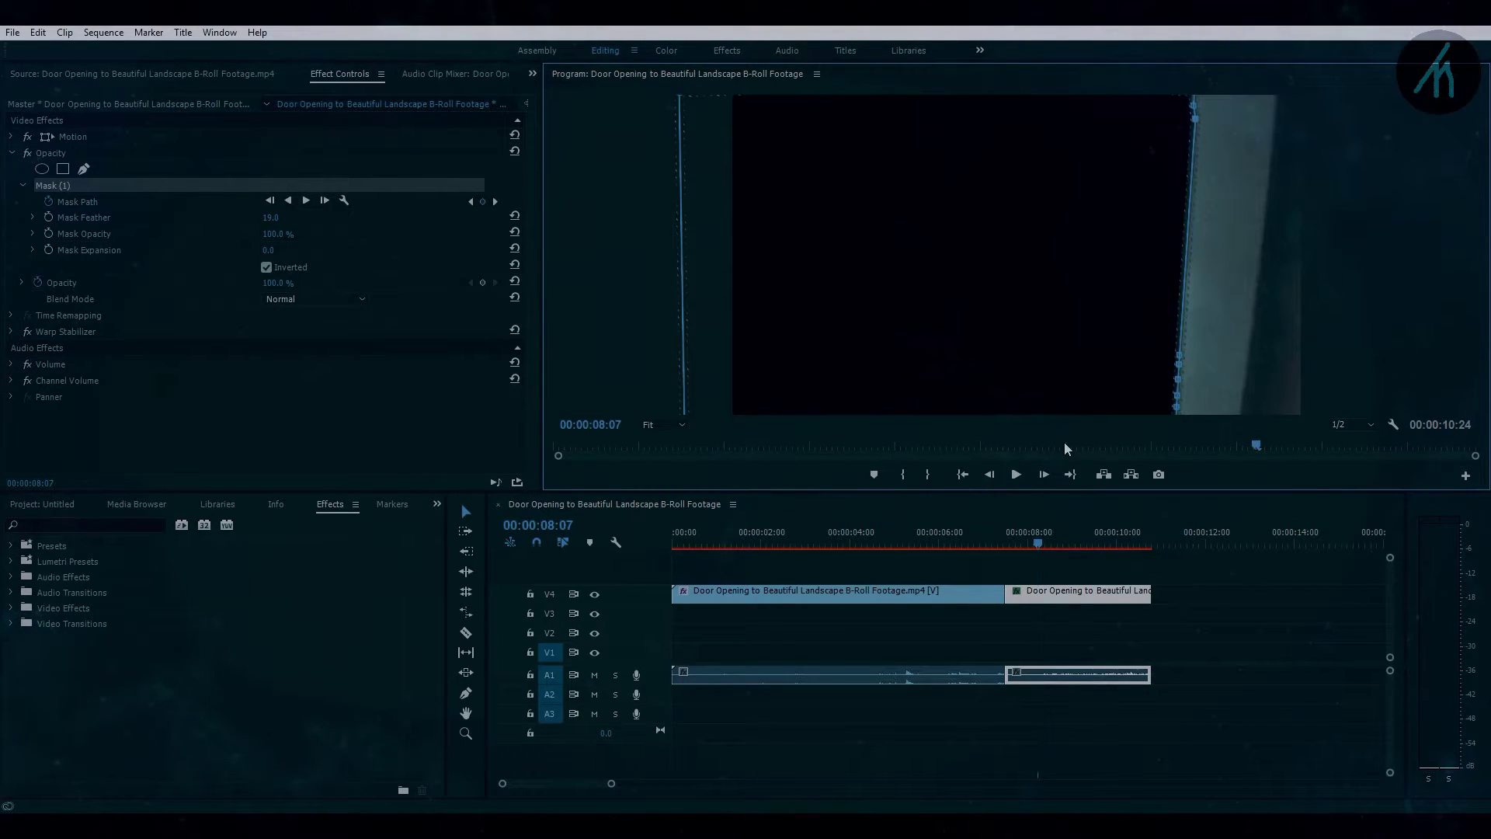
{"action": "left_click", "coordinate": [1065, 557]}
{"action": "left_click", "coordinate": [1049, 583]}
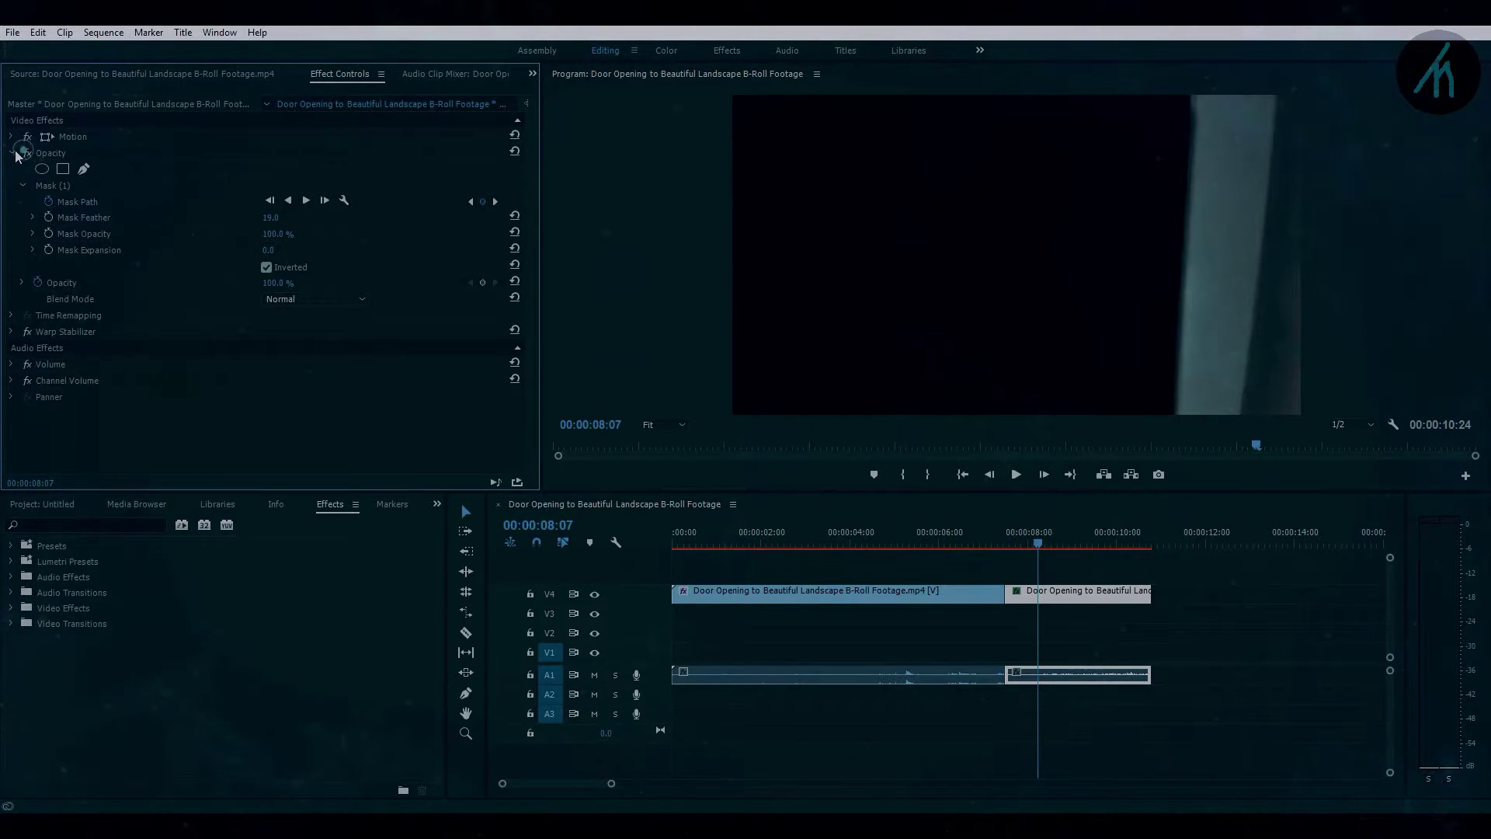
- Collapse the Opacity settings and play the whole sequence from the start
{"action": "left_click", "coordinate": [14, 153]}
{"action": "left_click_drag", "start_coordinate": [924, 536], "coordinate": [659, 575]}
{"action": "key", "text": "space"}
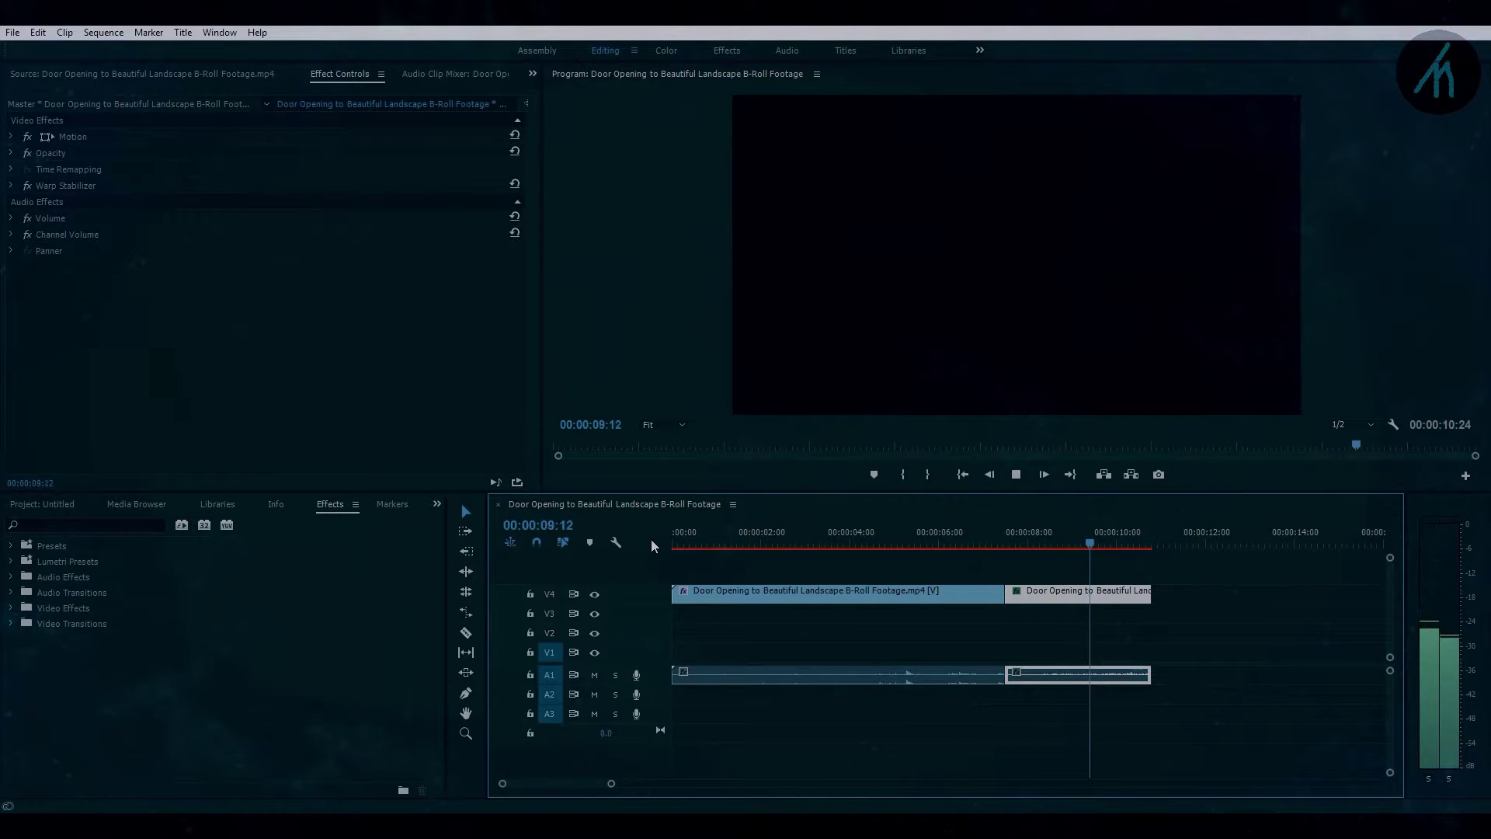
{"action": "key", "text": "space"}
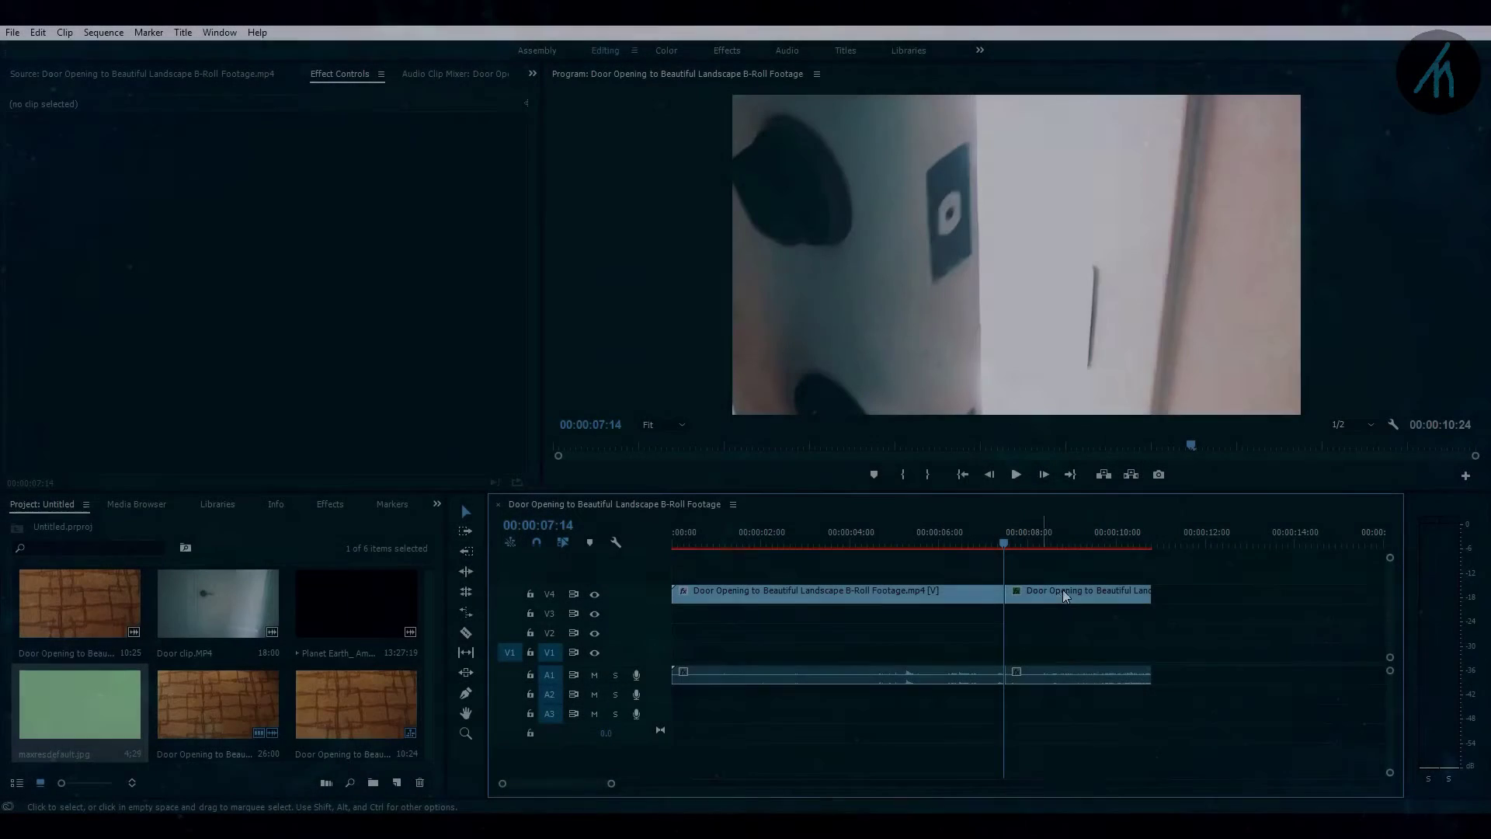
- Place maxresdefault.jpg on track V3 beneath the door clips, starting shortly before the split, and move the playhead to 00:00:07:02
{"action": "left_click", "coordinate": [1063, 590]}
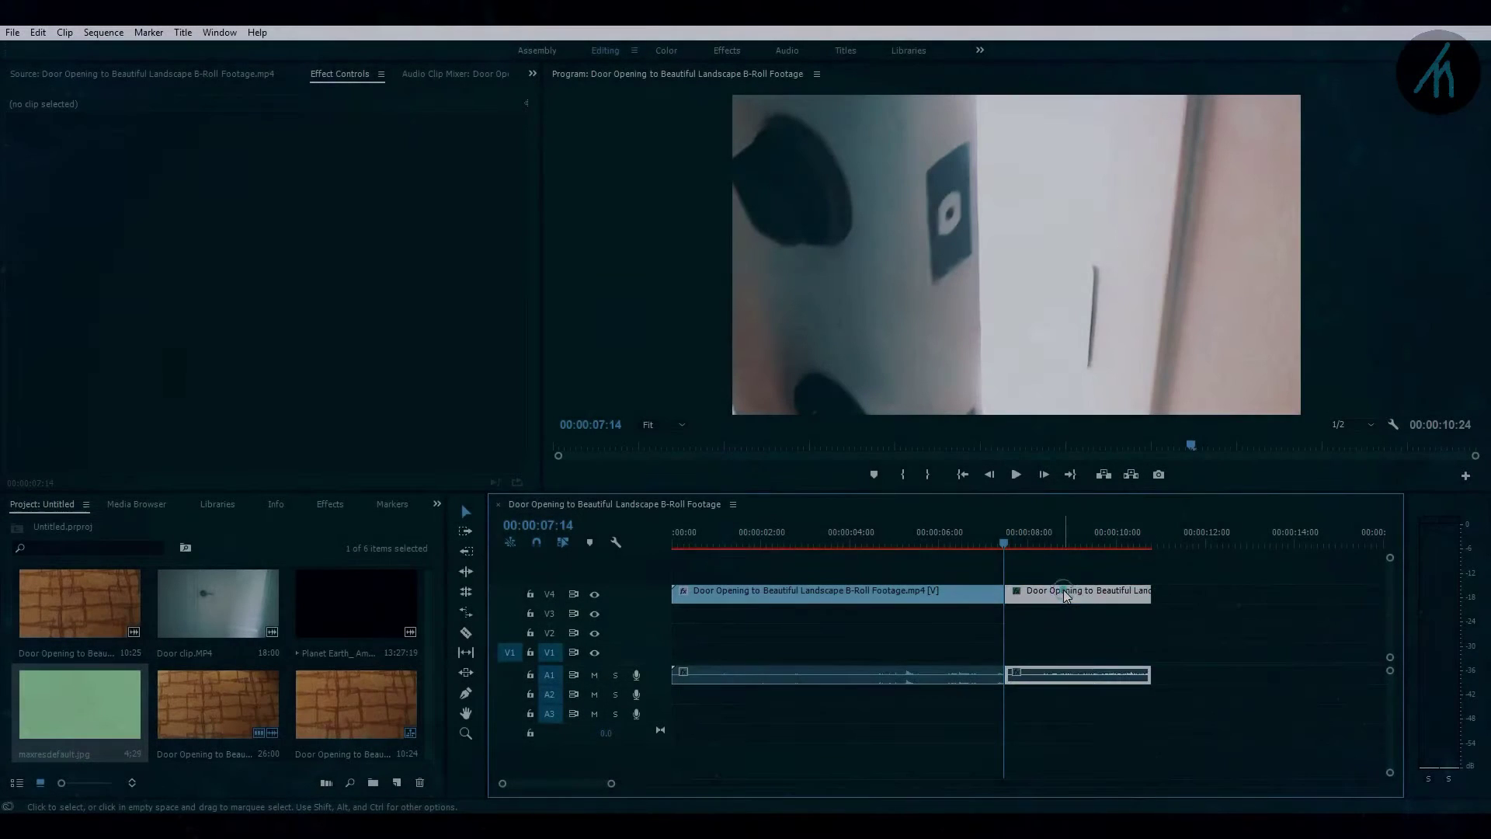
{"action": "left_click", "coordinate": [105, 699]}
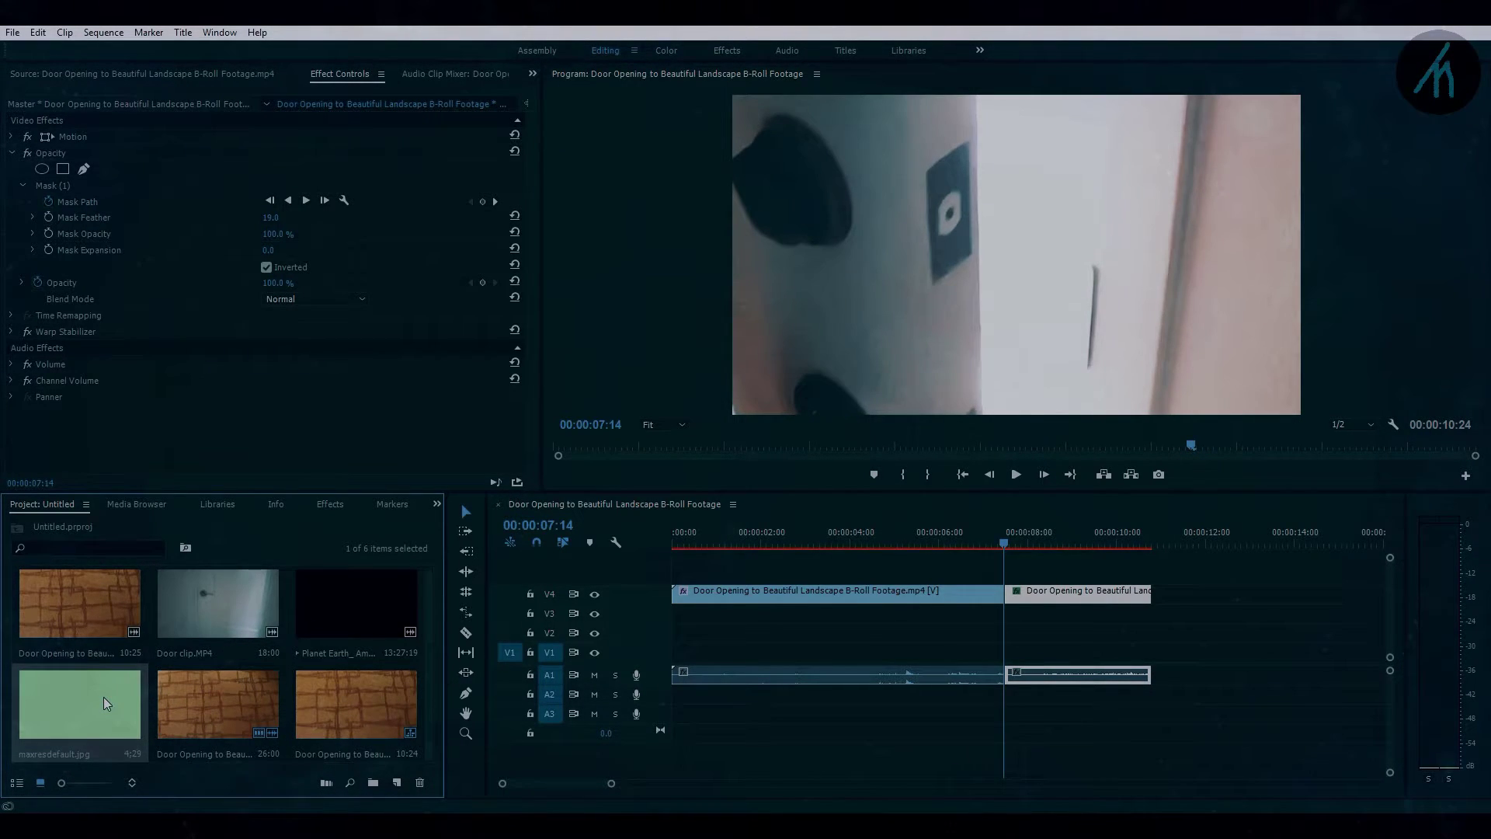
{"action": "left_click_drag", "start_coordinate": [104, 697], "coordinate": [981, 617]}
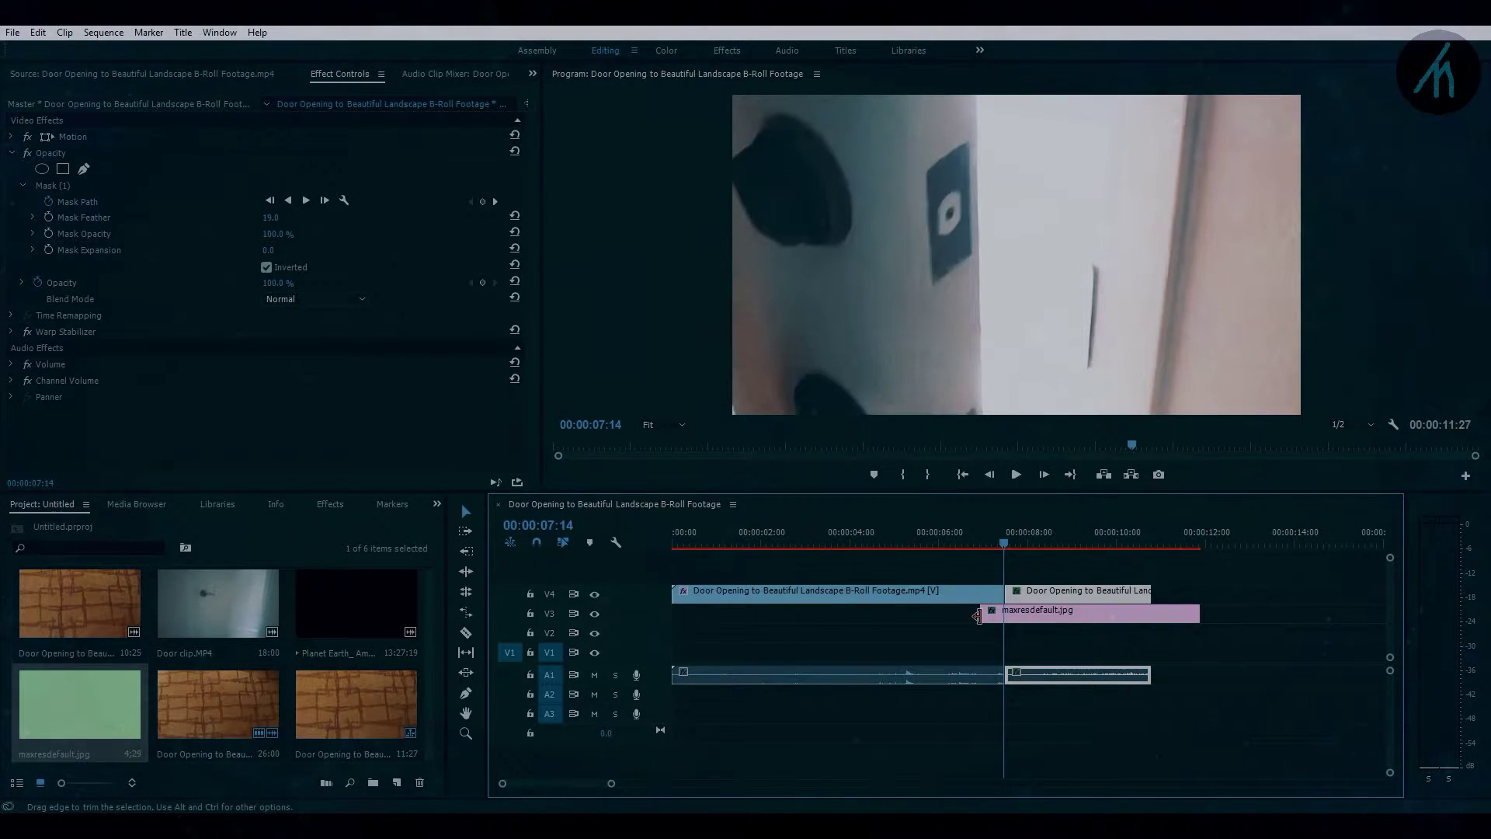
{"action": "left_click", "coordinate": [987, 538]}
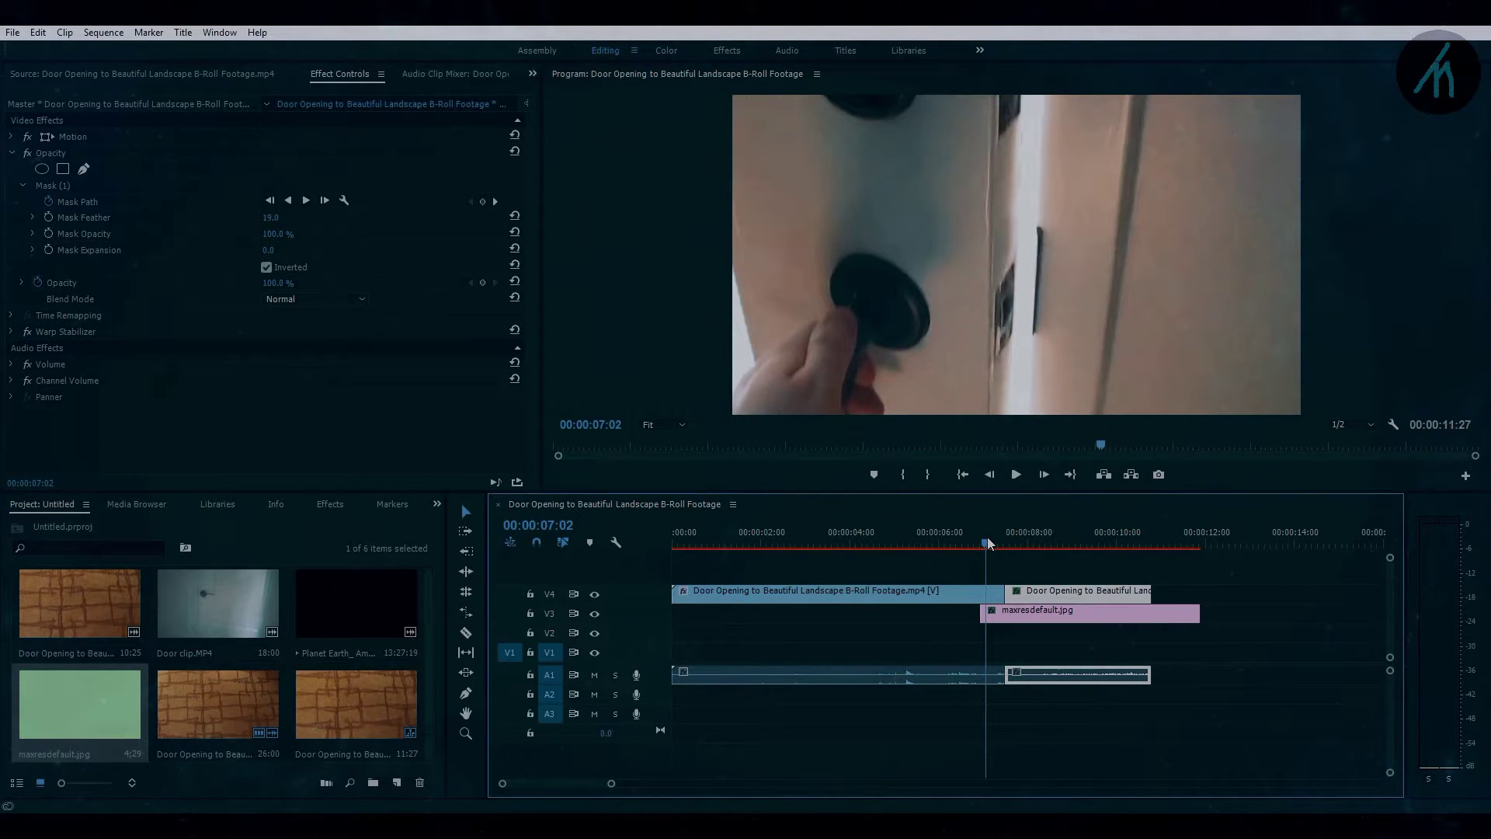
- Save the Premiere Pro project with the image placed beneath the door clips
{"action": "key", "text": "ctrl+s"}
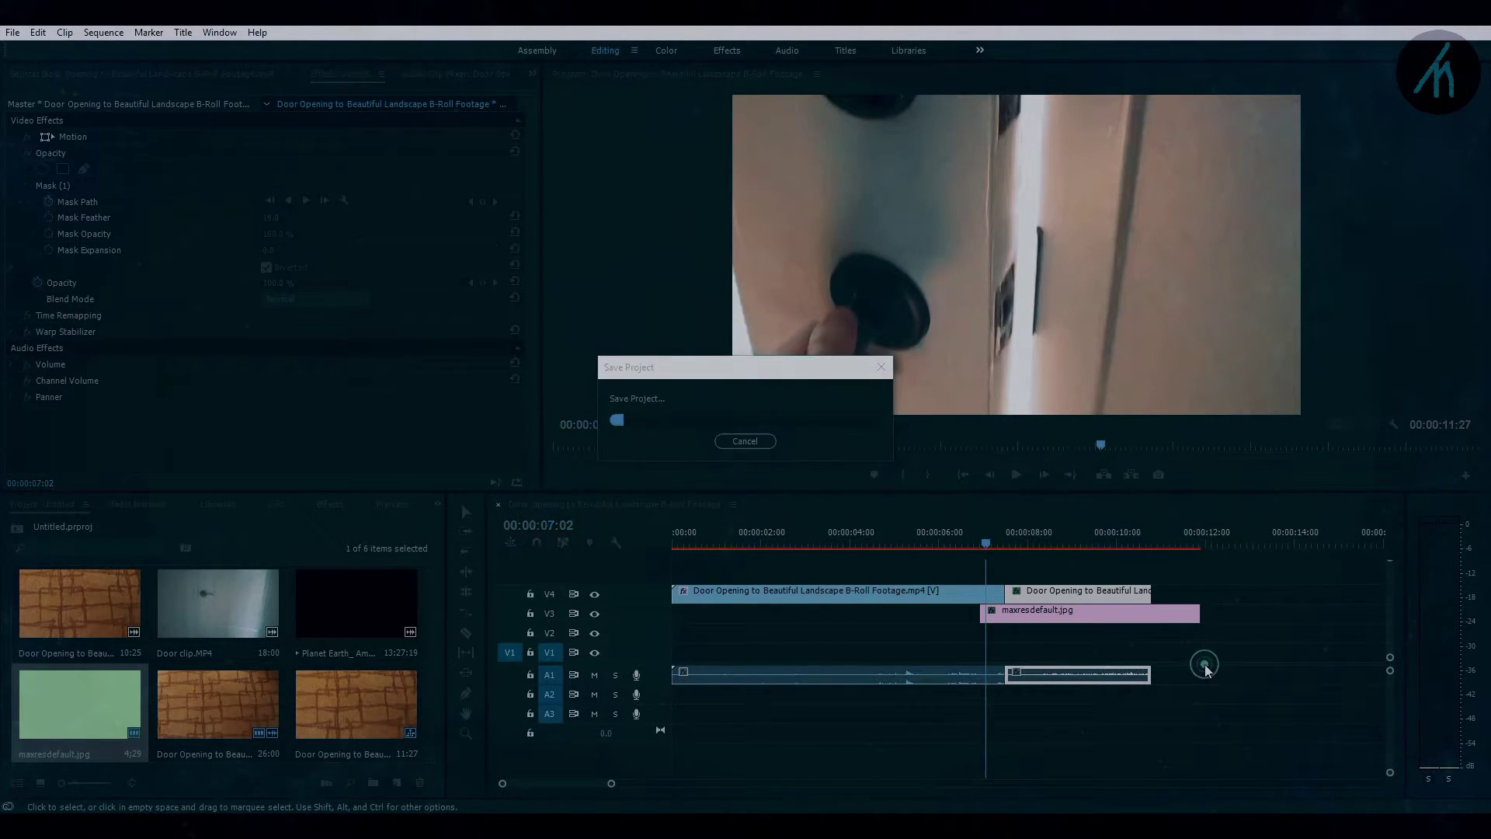
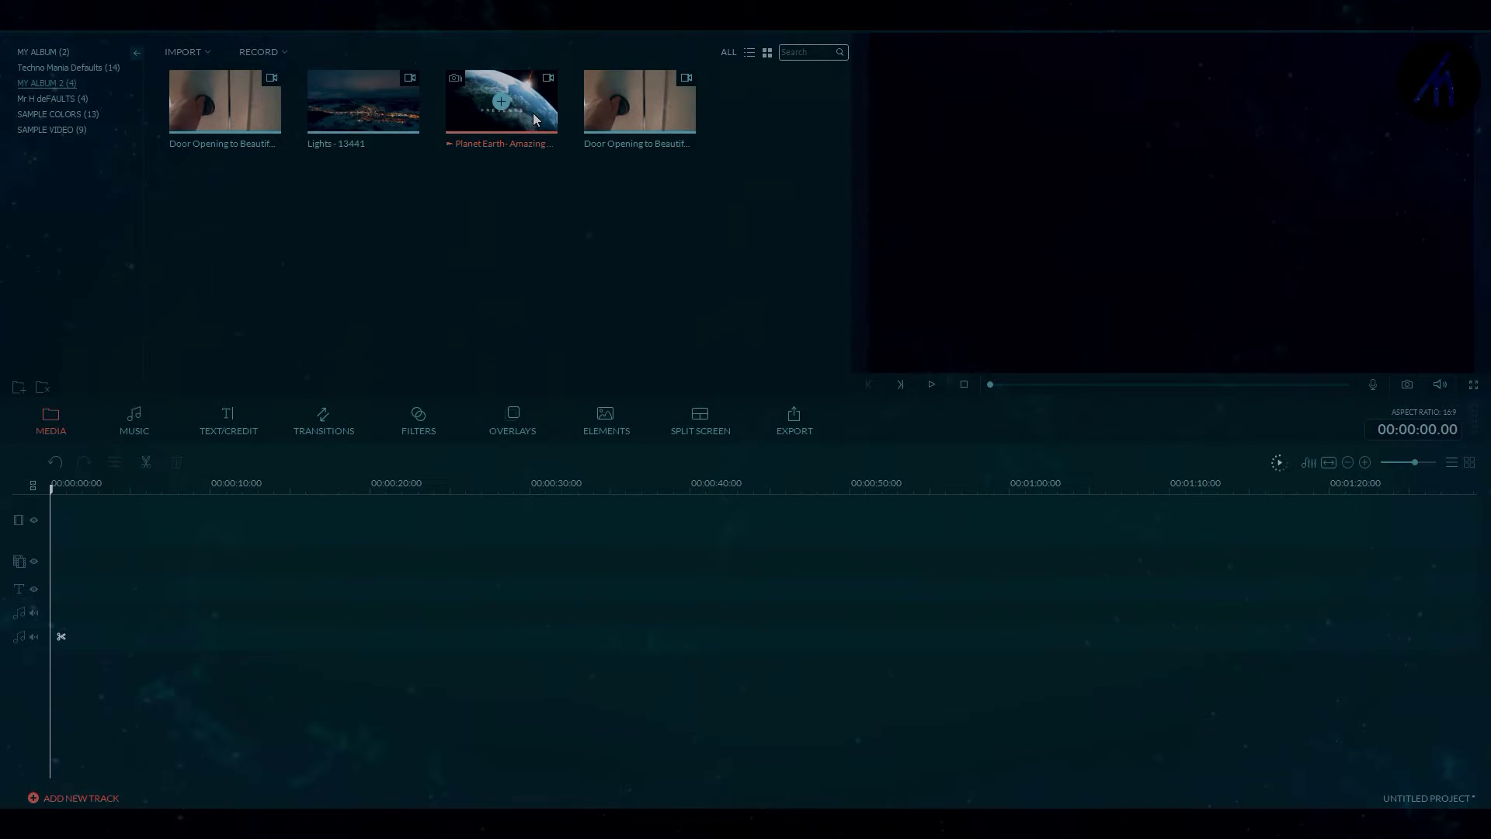
- Switch to Filmora and preview the Planet Earth clip from its start, around 00:05:07 and around 00:06:39
{"action": "key", "text": "space"}
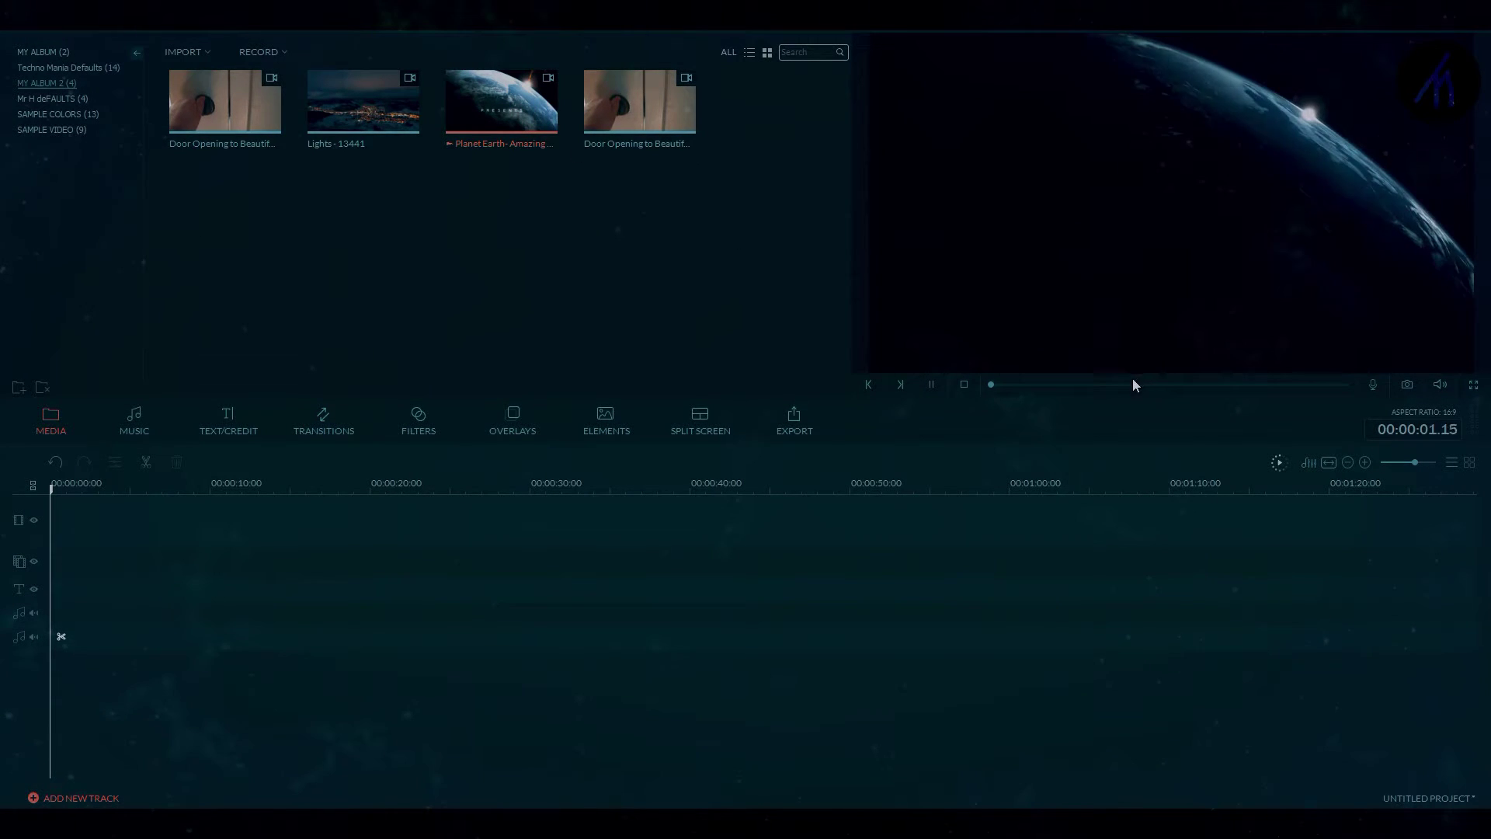
{"action": "left_click", "coordinate": [1126, 385]}
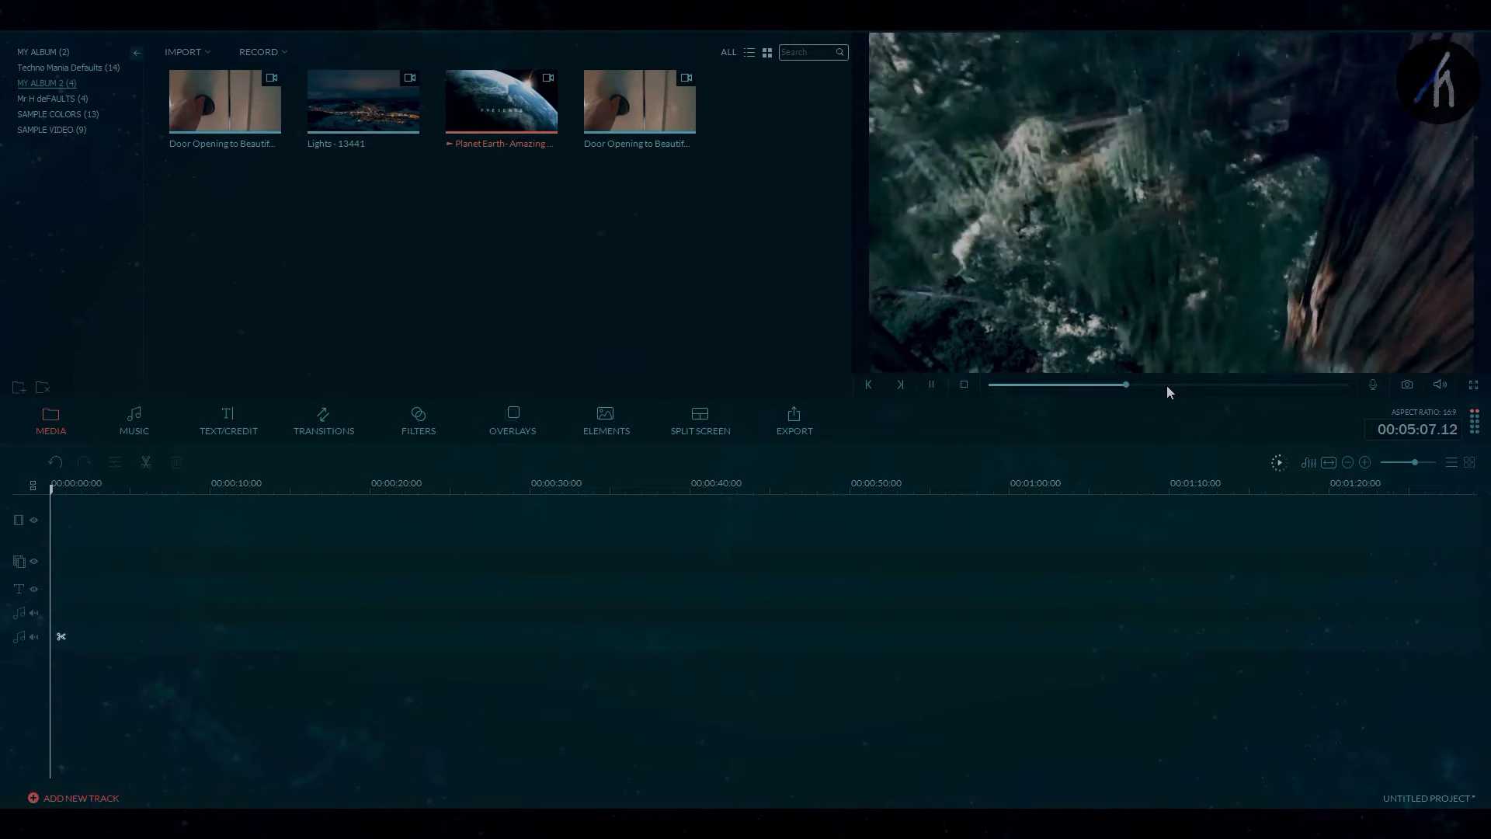
{"action": "left_click", "coordinate": [1166, 385]}
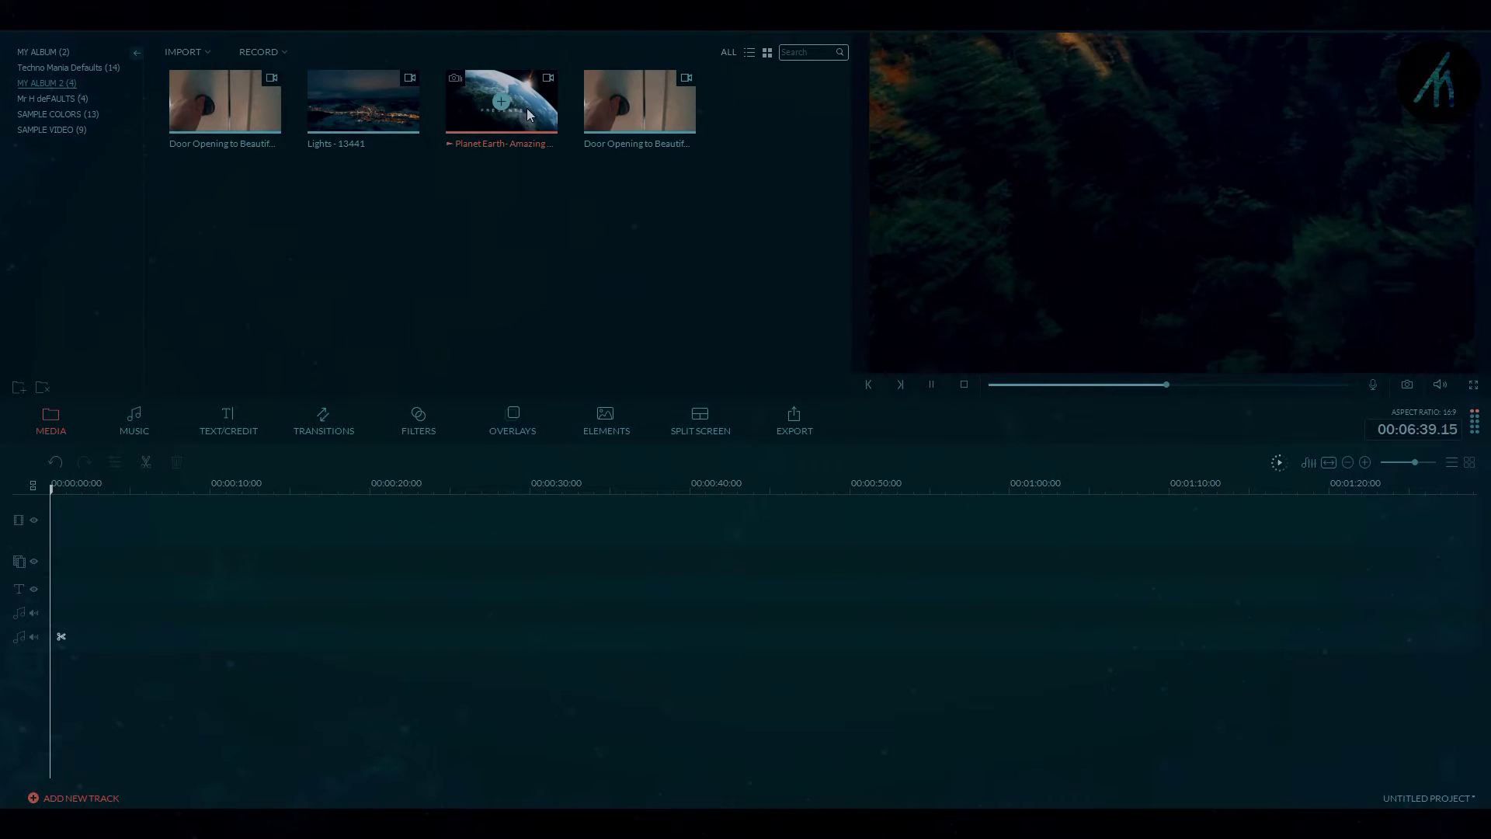
- Place the Planet Earth clip at the start of the main video track, mute it and trim off its opening section
{"action": "left_click_drag", "start_coordinate": [483, 138], "coordinate": [219, 528]}
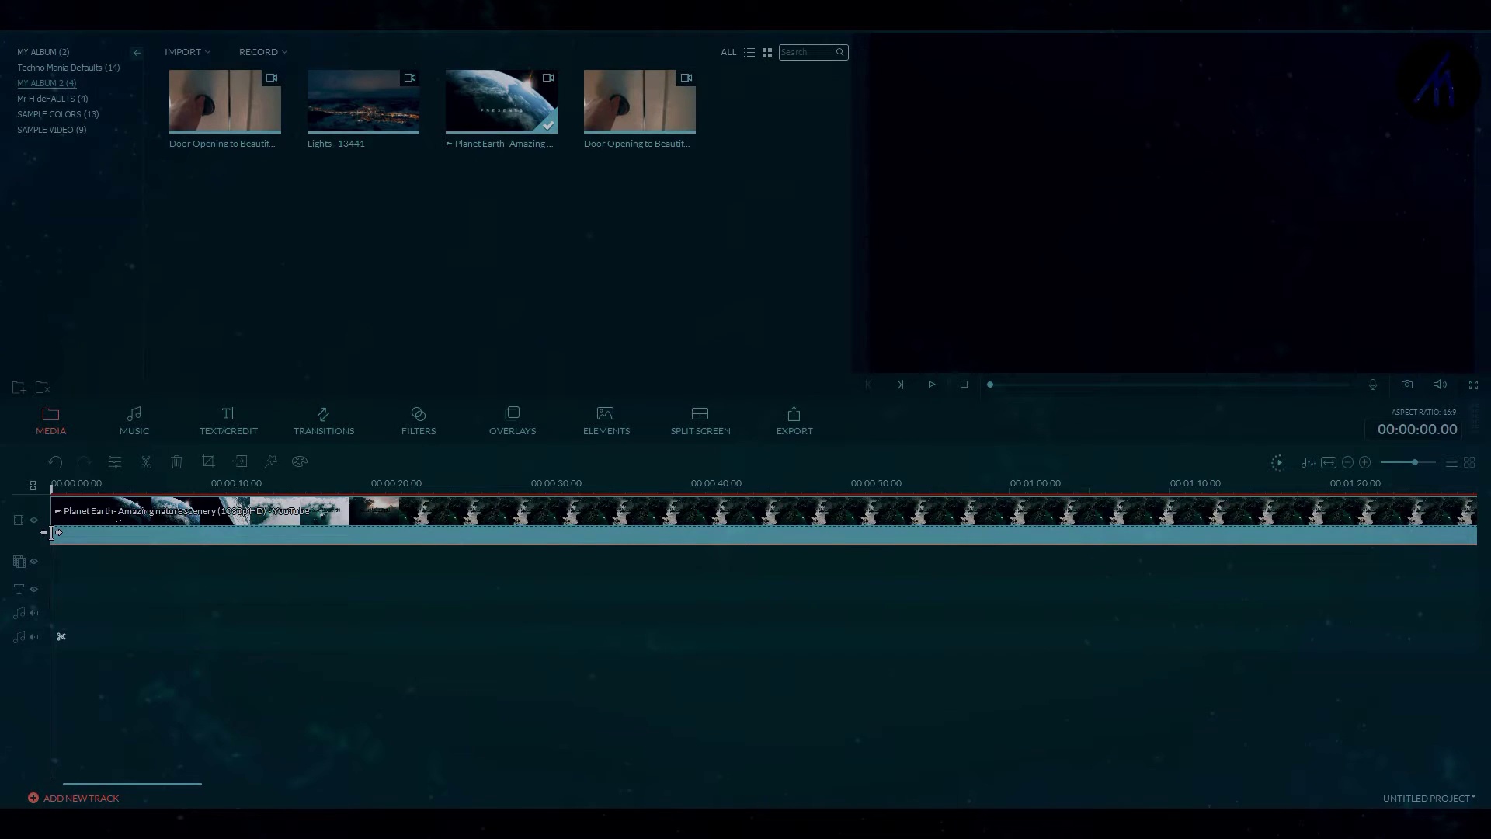
{"action": "right_click", "coordinate": [119, 515]}
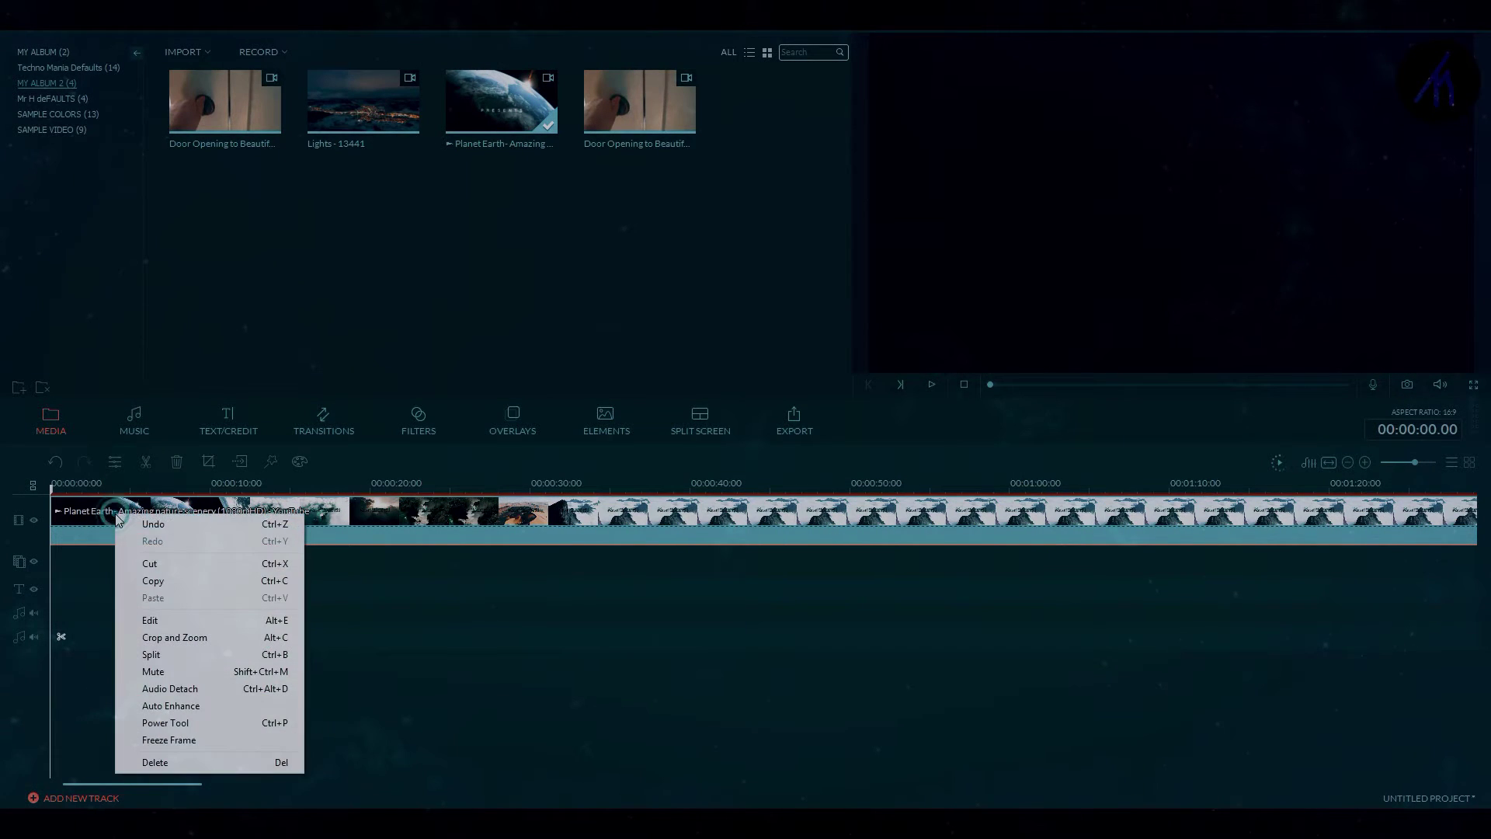
{"action": "left_click", "coordinate": [134, 669]}
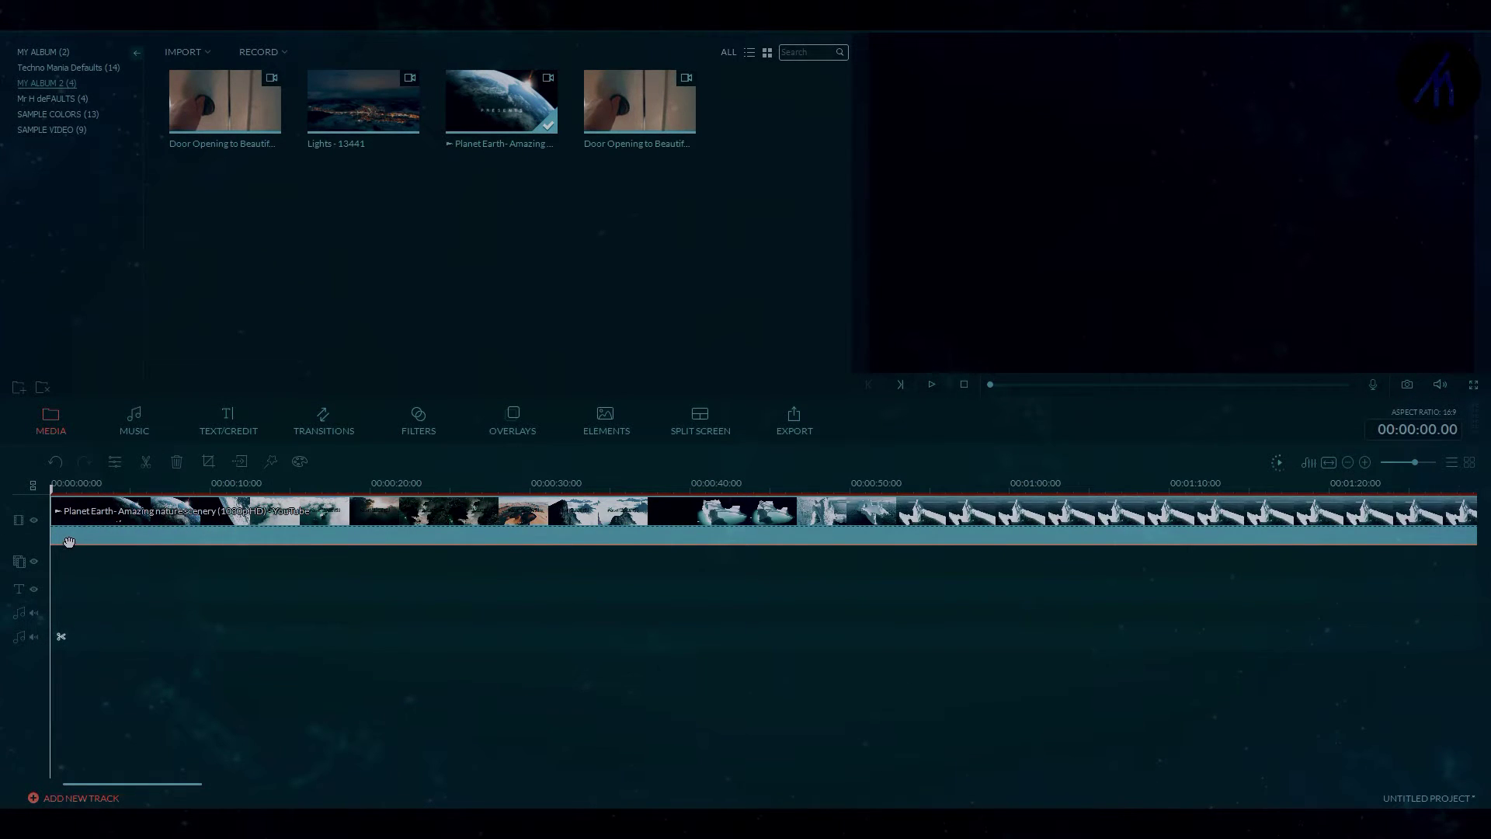
{"action": "left_click_drag", "start_coordinate": [51, 535], "coordinate": [932, 521]}
{"action": "left_click_drag", "start_coordinate": [533, 650], "coordinate": [533, 650]}
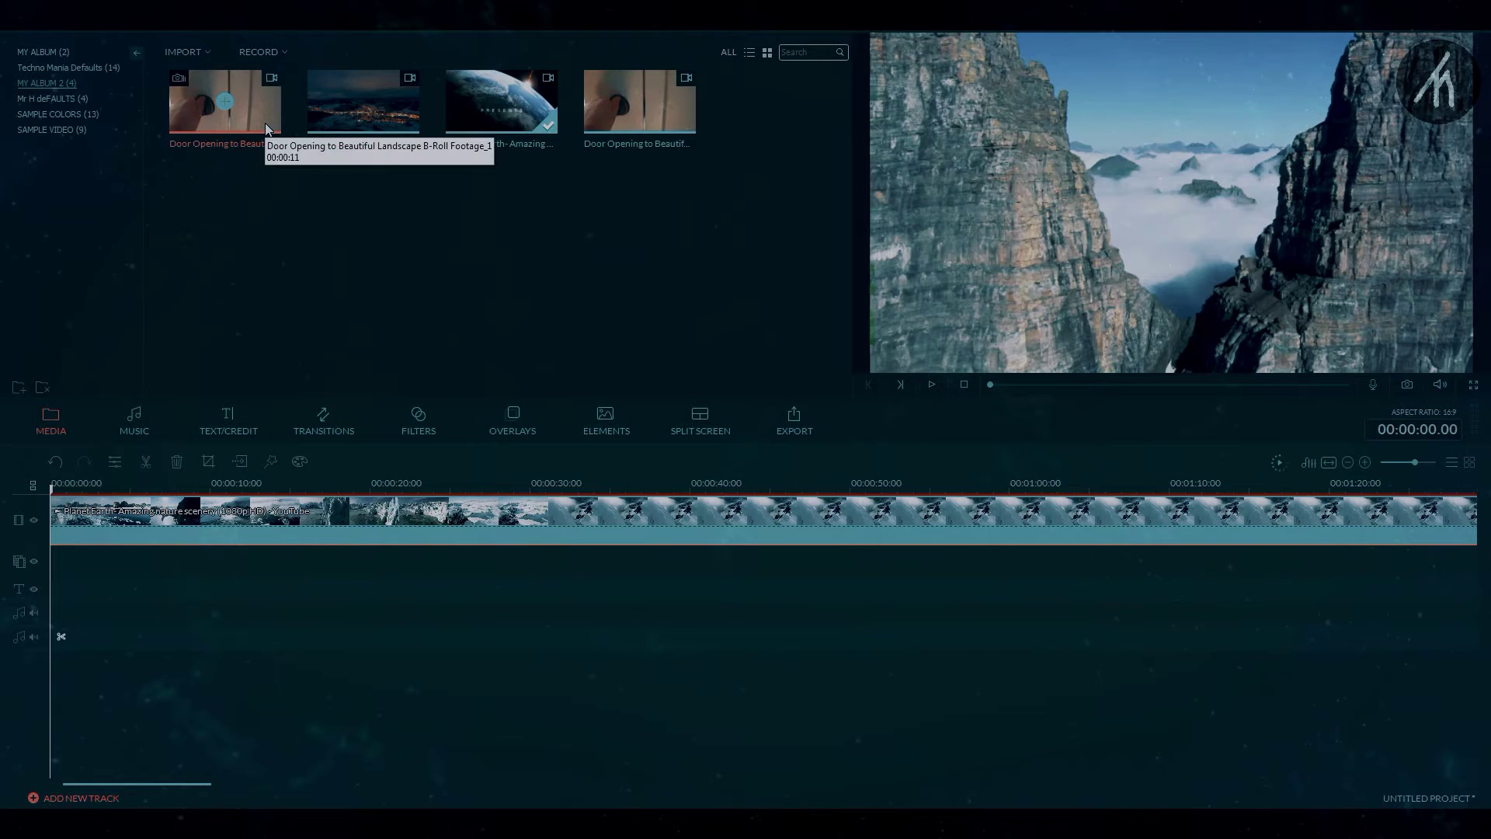
- Place Door Opening to Beautiful Landscape B-Roll Footage_1 at the start of the first overlay track and open its advanced picture-in-picture settings
{"action": "left_click_drag", "start_coordinate": [264, 123], "coordinate": [60, 572]}
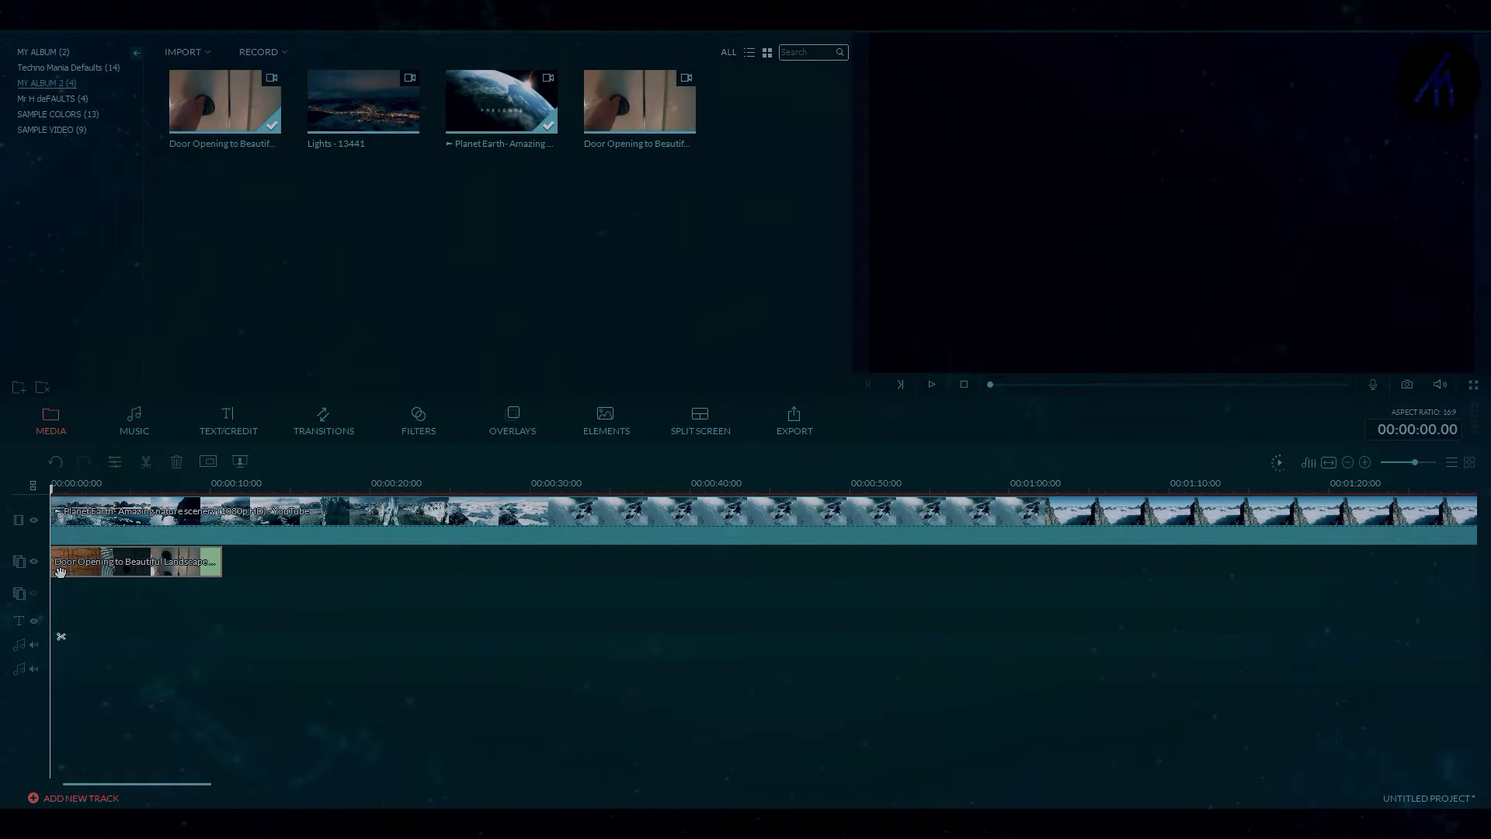
{"action": "right_click", "coordinate": [78, 565]}
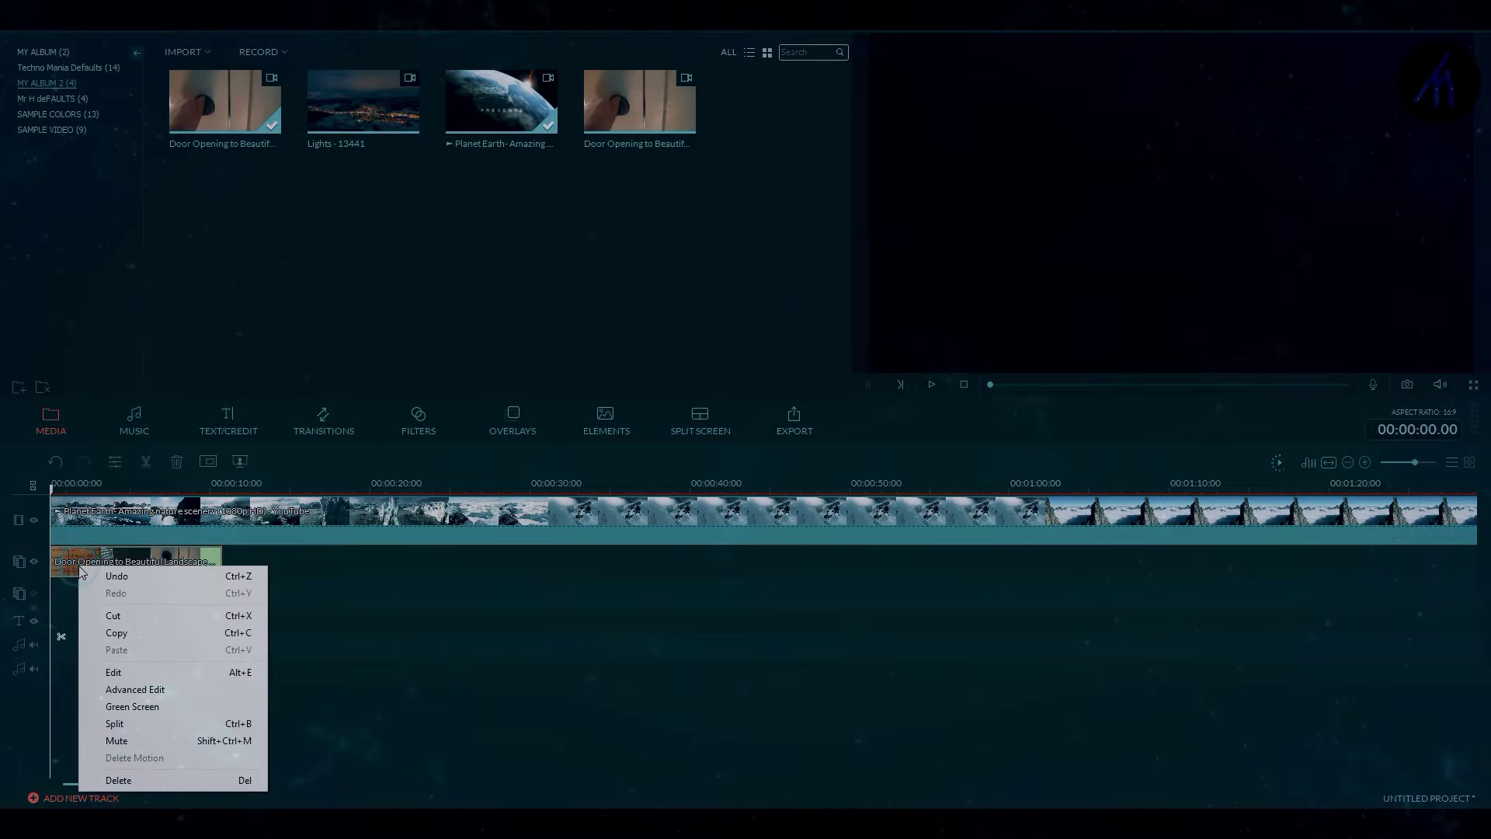
{"action": "left_click", "coordinate": [116, 673]}
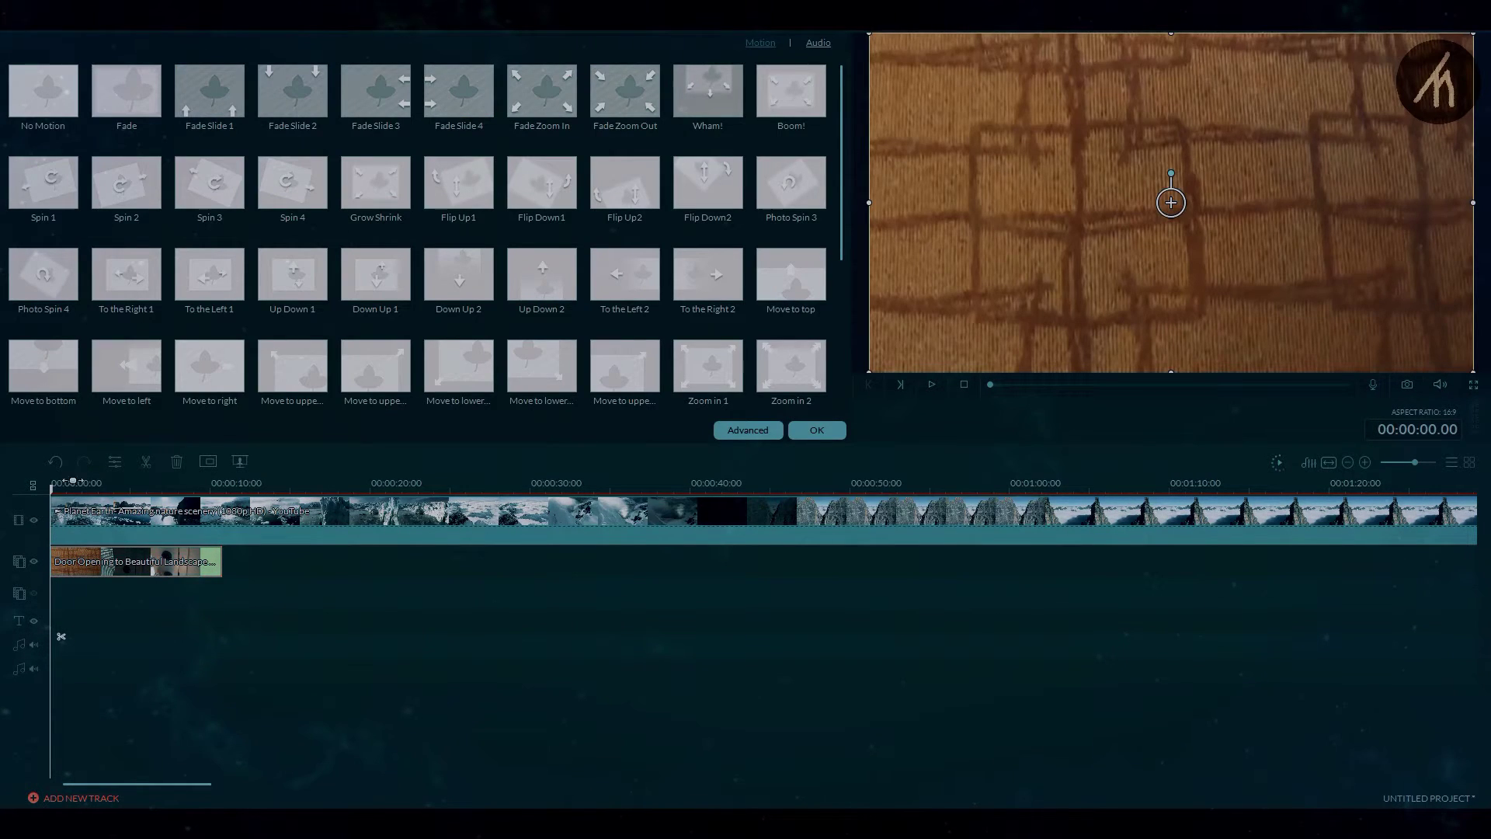
{"action": "left_click", "coordinate": [747, 432]}
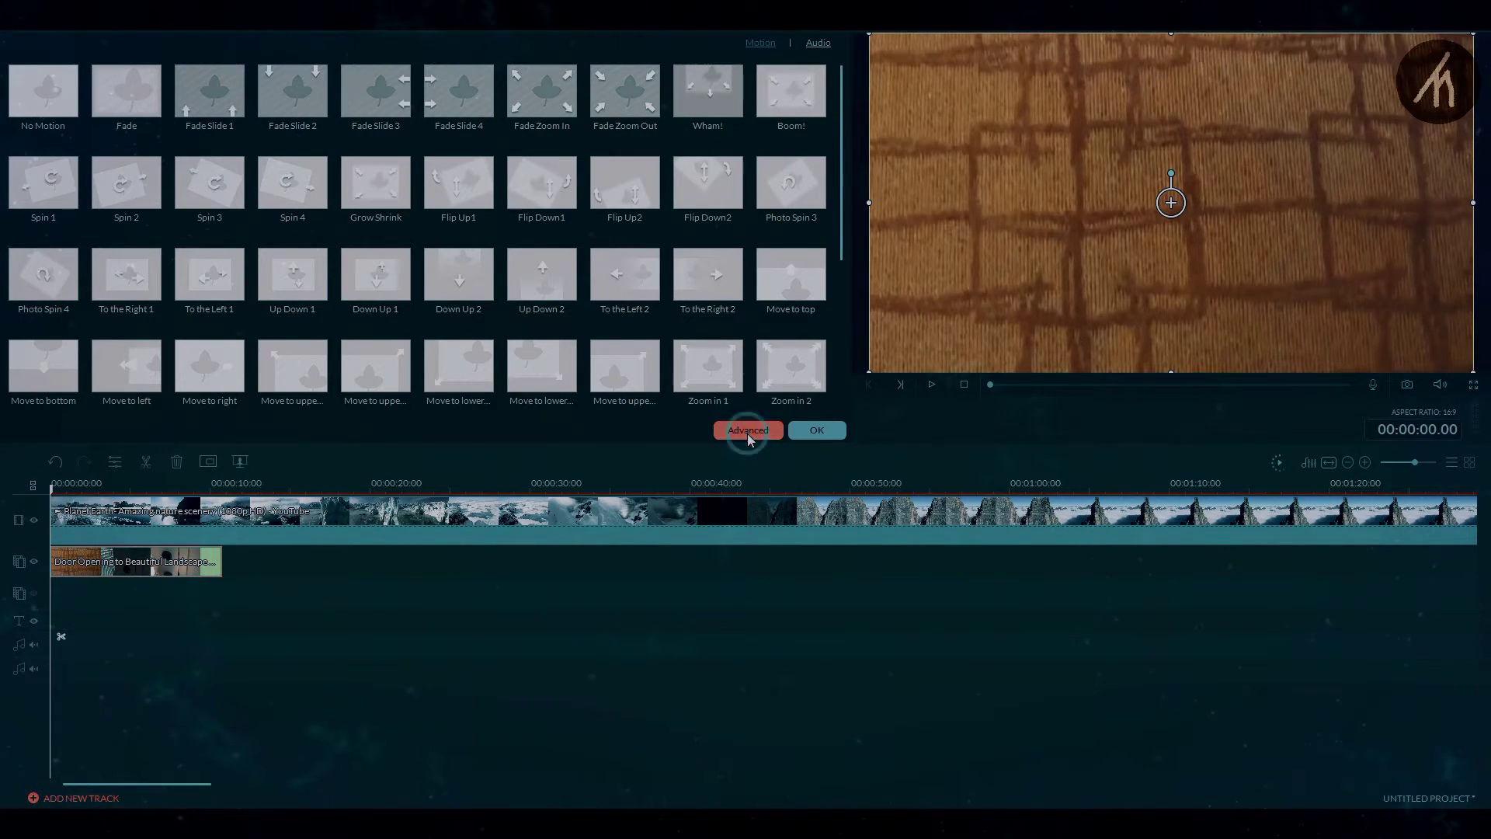
- Key out the green door opening with Chroma Key by sampling the green and setting the intensity level to 17
{"action": "left_click", "coordinate": [490, 216]}
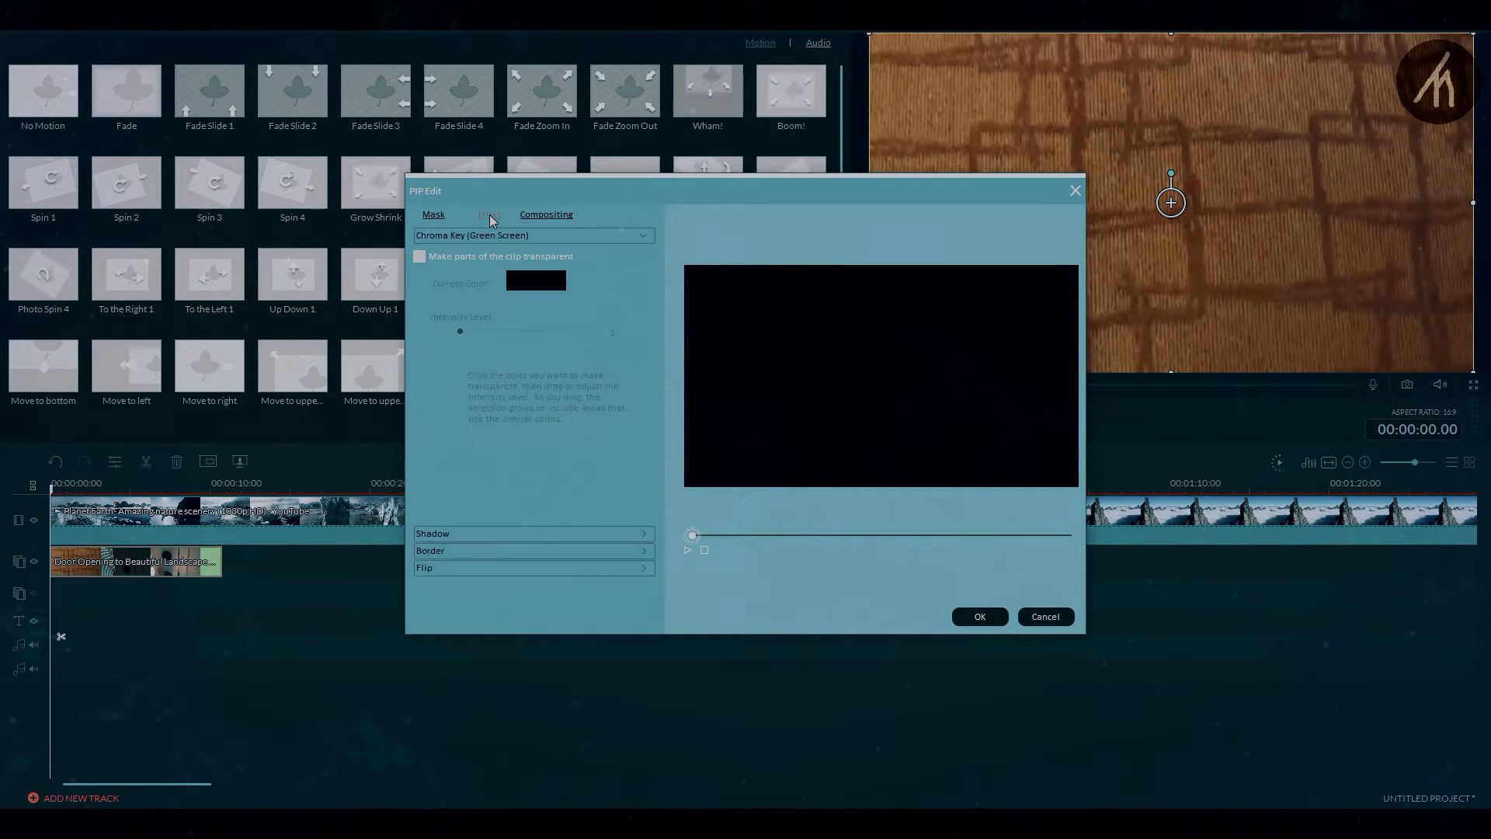
{"action": "left_click", "coordinate": [972, 534]}
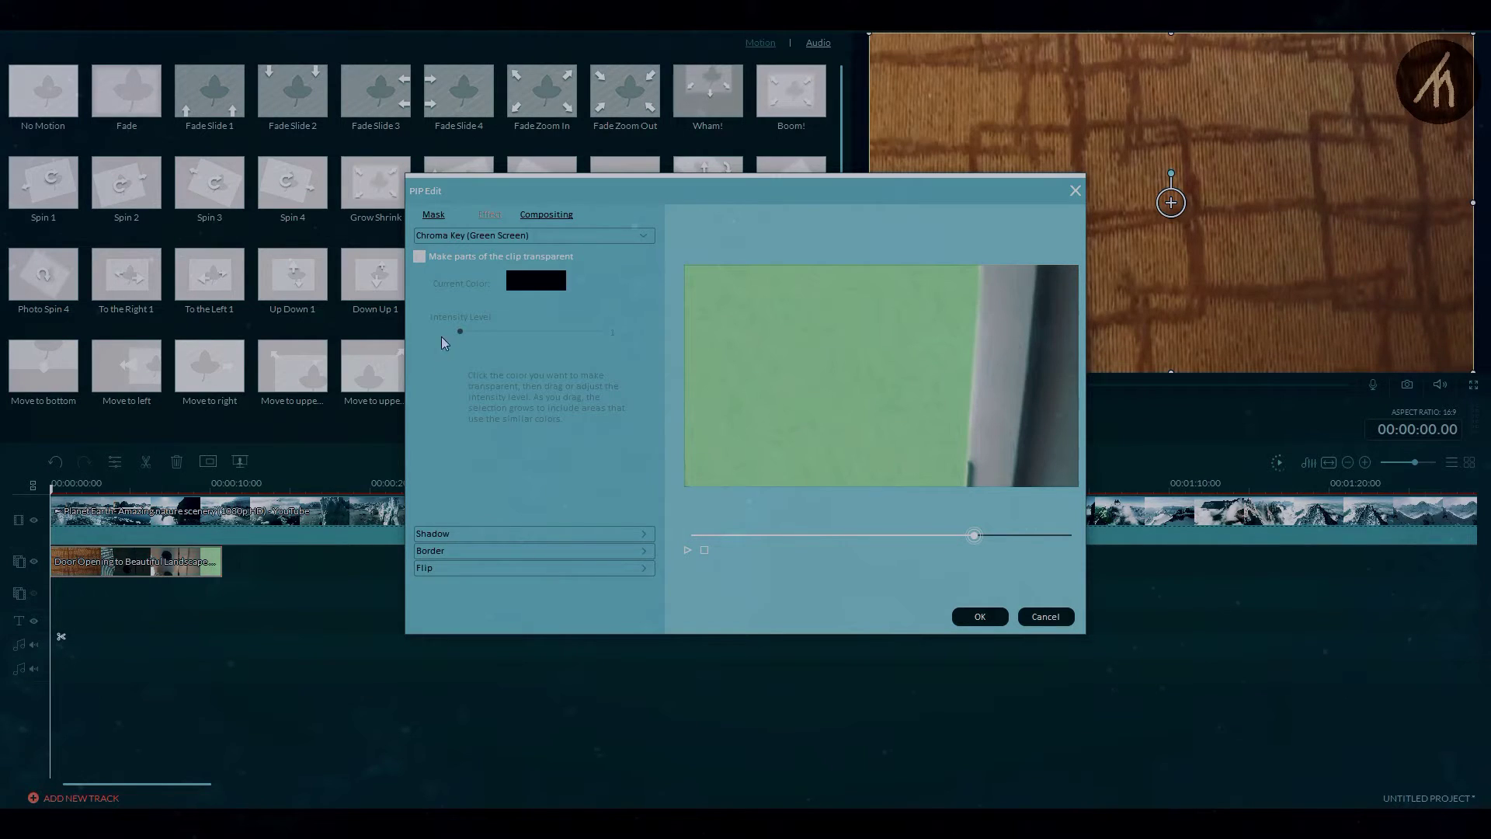
{"action": "left_click", "coordinate": [420, 257]}
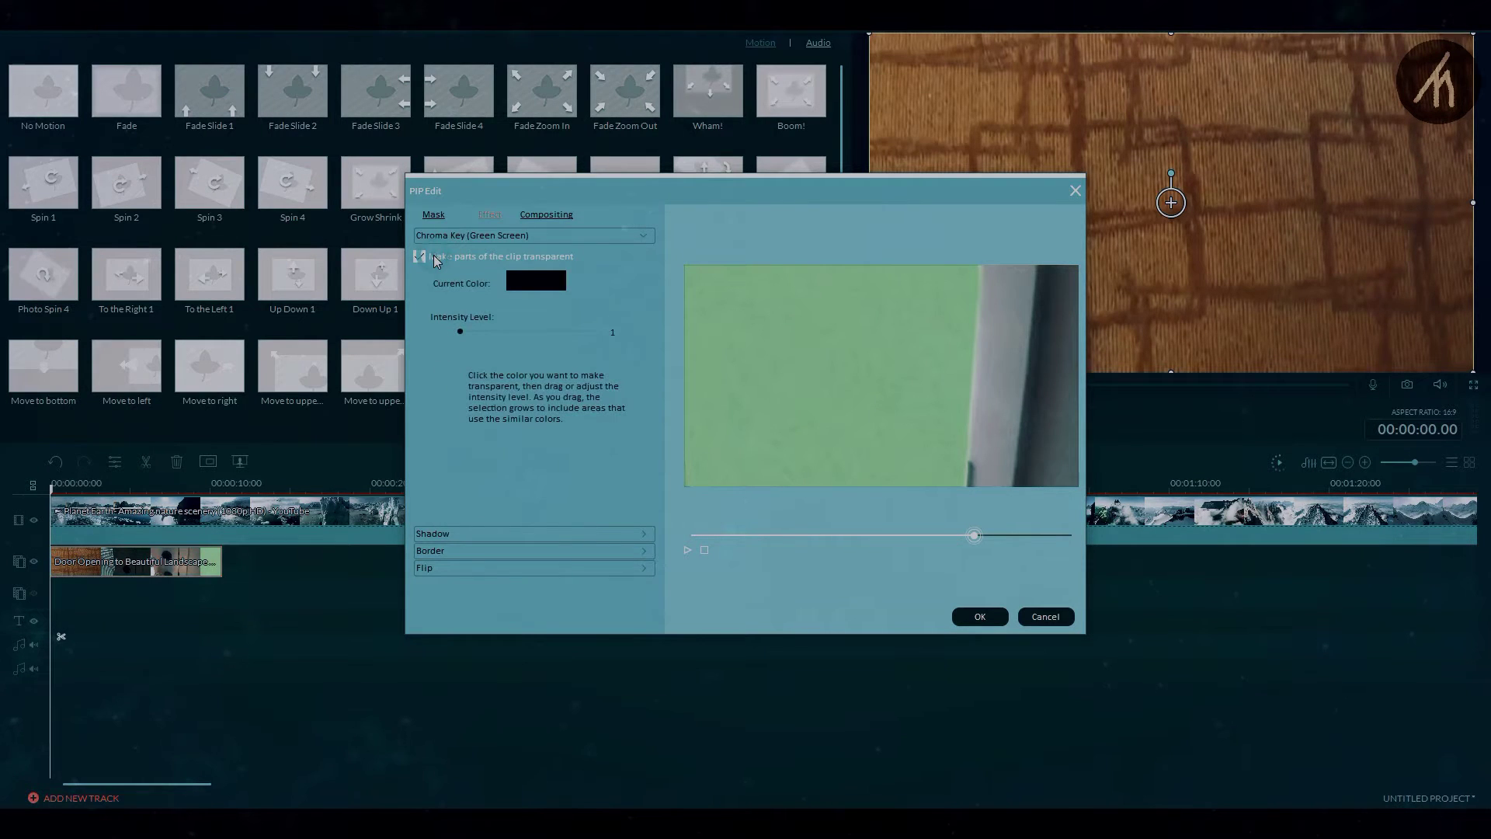
{"action": "left_click", "coordinate": [918, 385]}
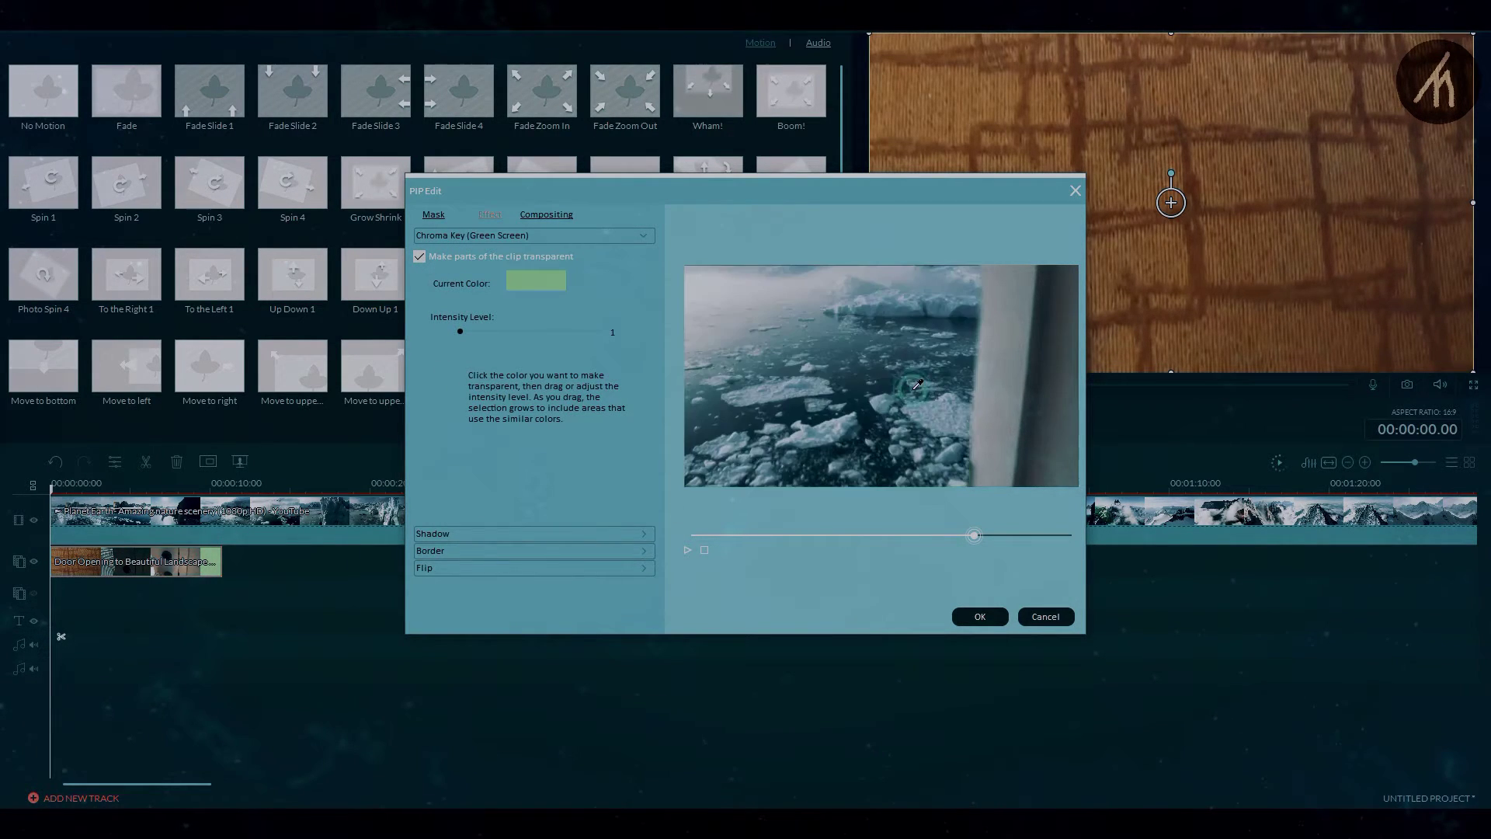
{"action": "left_click", "coordinate": [476, 331]}
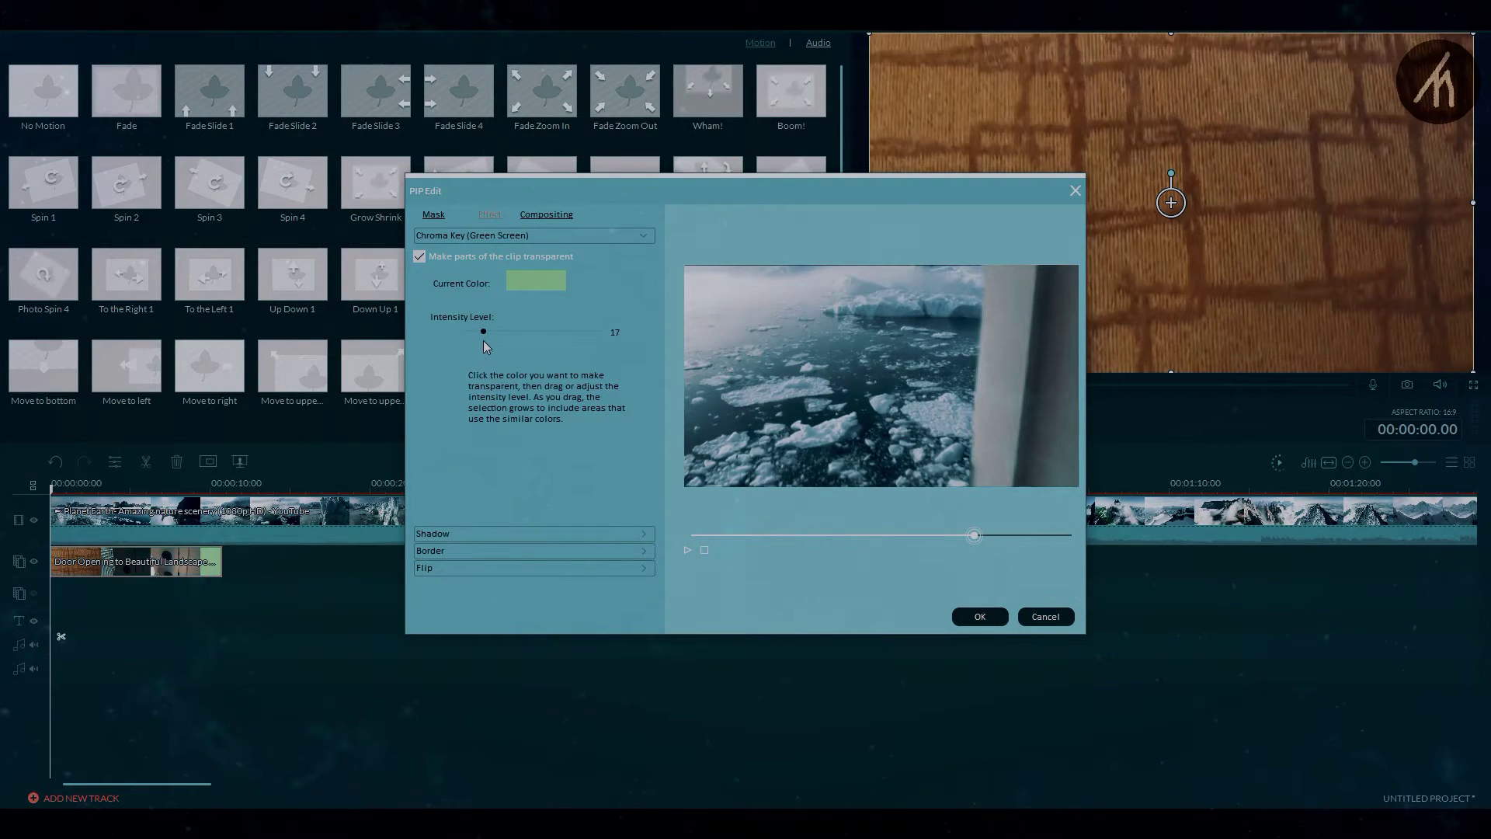
- Try blending modes such as Color Burn and Soft Light on the door clip, and return to Normal
{"action": "left_click", "coordinate": [568, 221]}
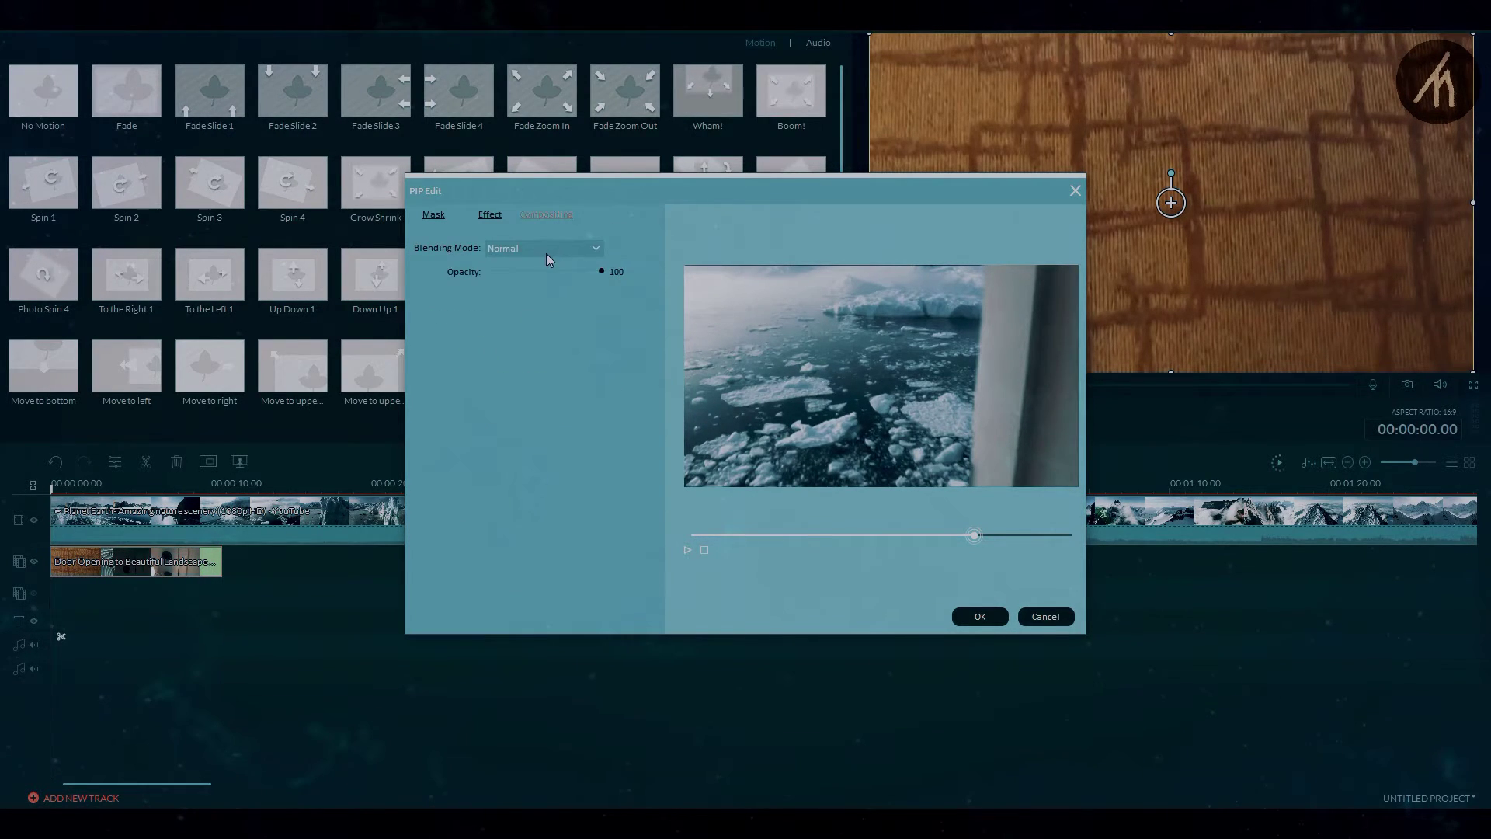
{"action": "left_click", "coordinate": [547, 250]}
{"action": "left_click", "coordinate": [525, 273]}
{"action": "key", "text": "Down"}
{"action": "key", "text": "Down"}
{"action": "key", "text": "Down"}
{"action": "key", "text": "Down"}
{"action": "key", "text": "Down"}
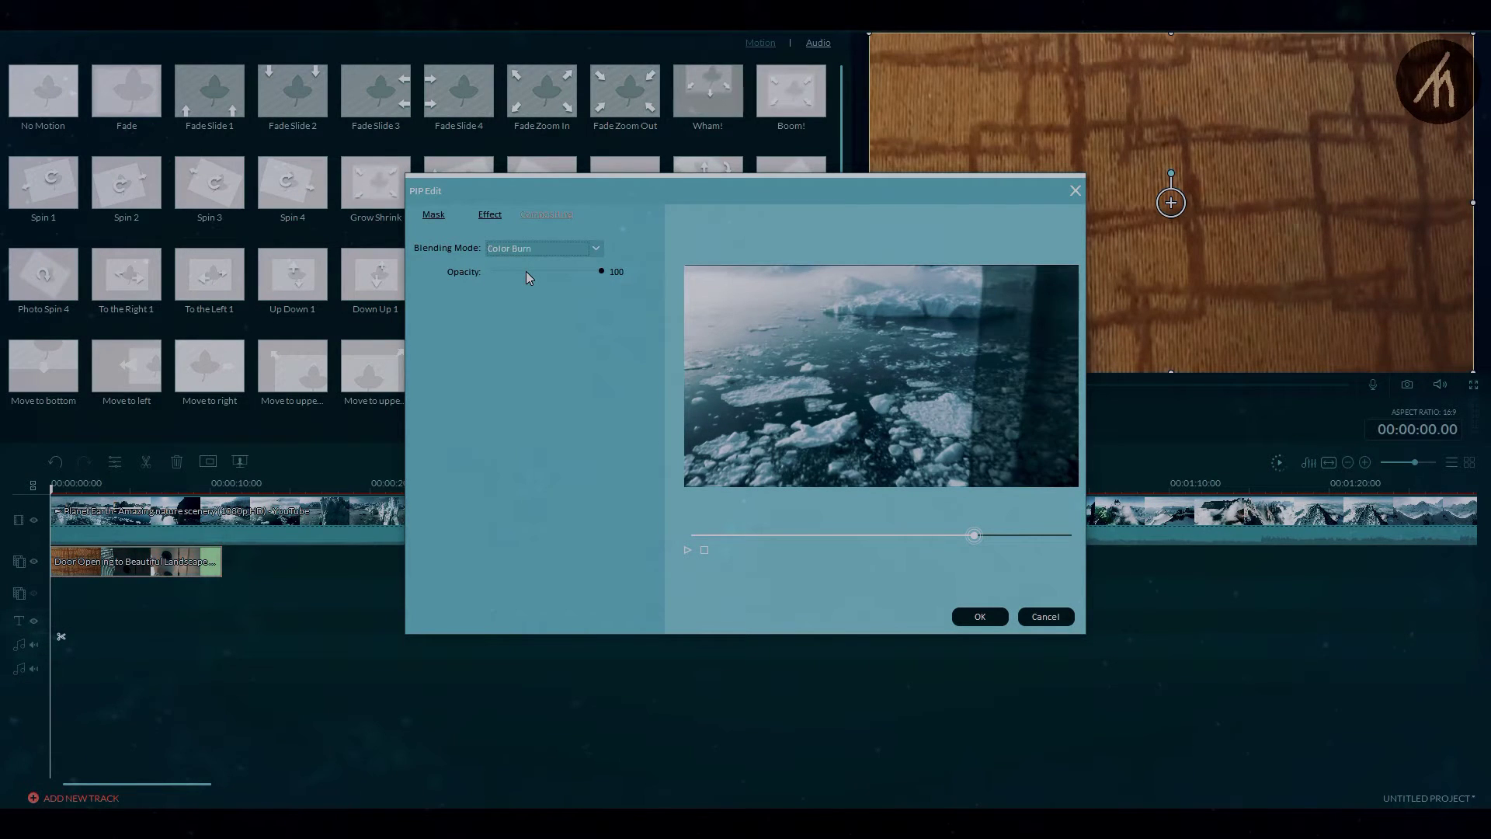
{"action": "key", "text": "Down"}
{"action": "key", "text": "Down"}
{"action": "key", "text": "Down"}
{"action": "key", "text": "Down"}
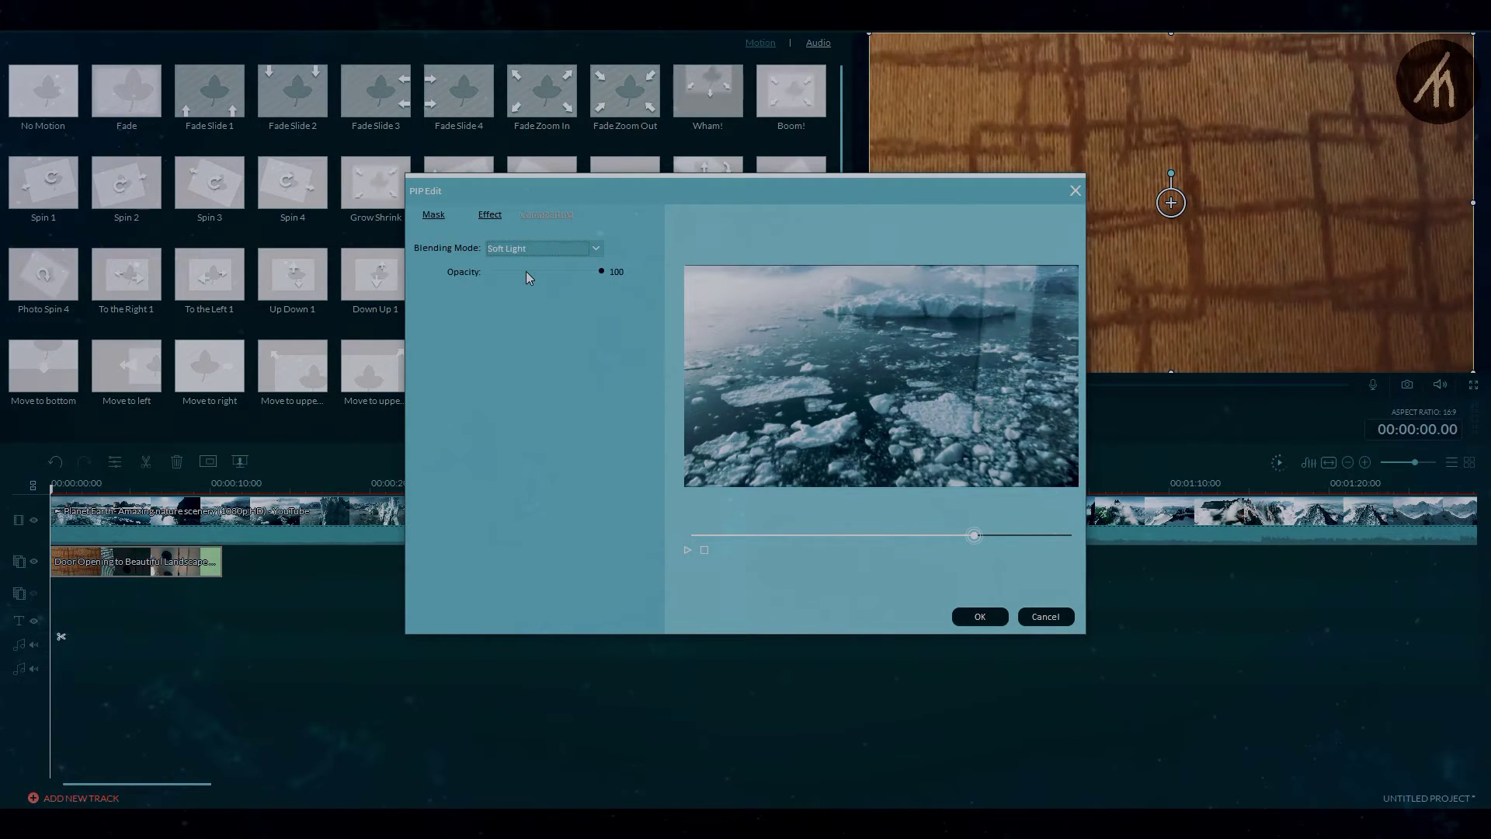
{"action": "key", "text": "Home"}
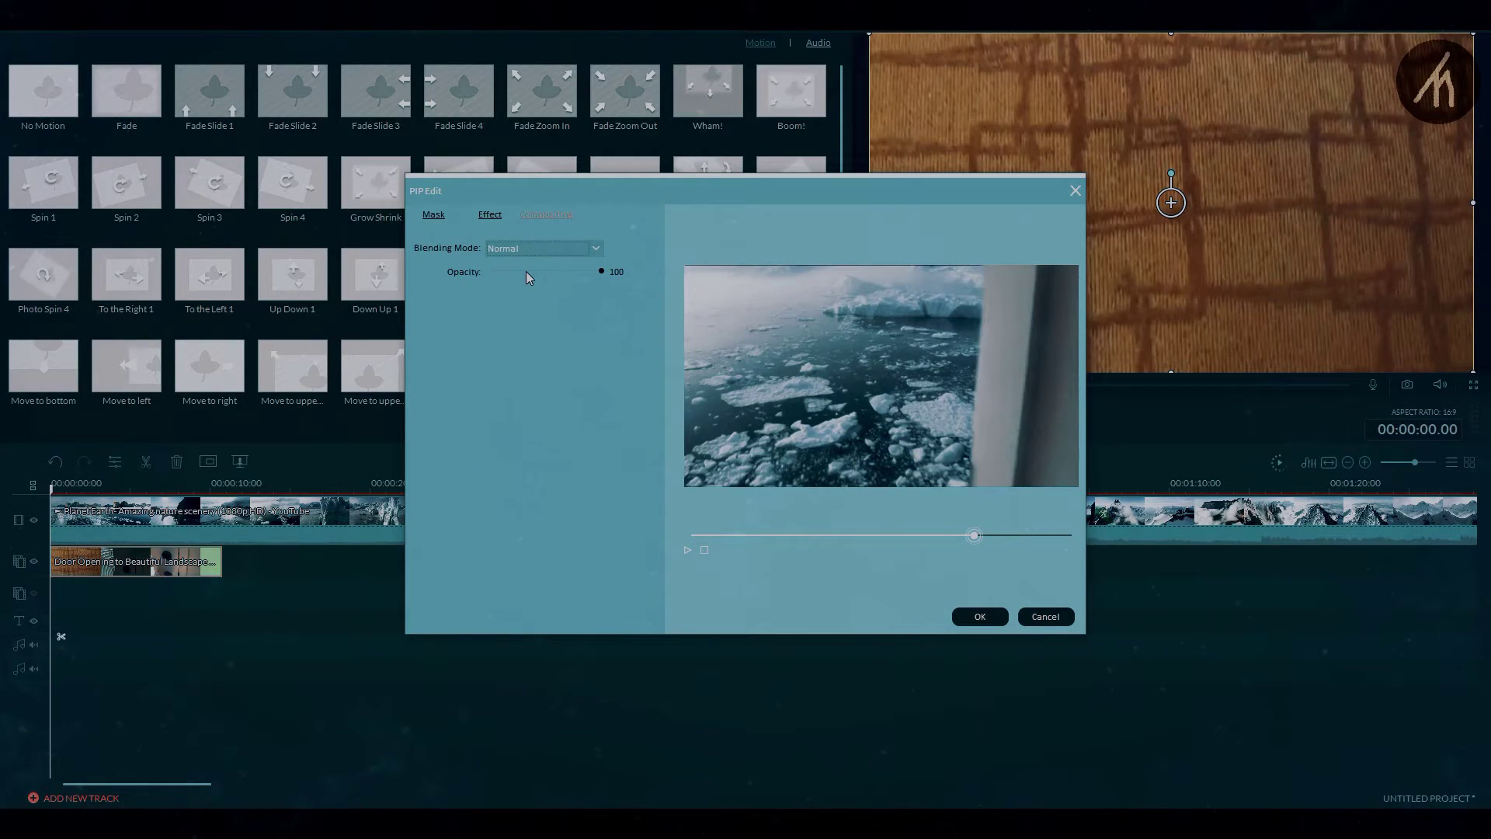
- Apply the door clip's overlay settings and play the composite from the start, stopping at 00:00:03.05
{"action": "left_click", "coordinate": [975, 617]}
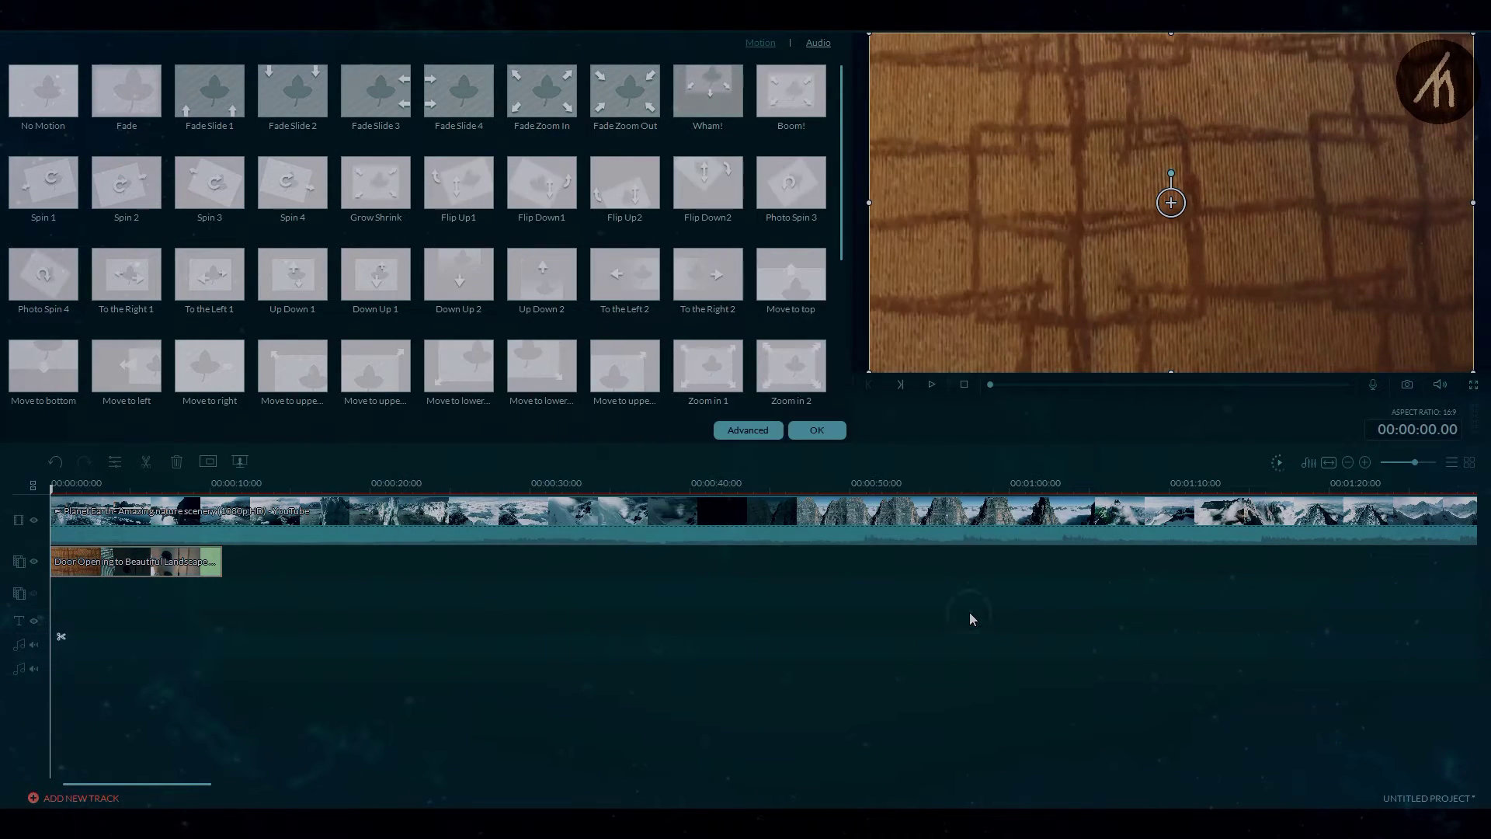
{"action": "left_click", "coordinate": [837, 430]}
{"action": "left_click", "coordinate": [643, 621]}
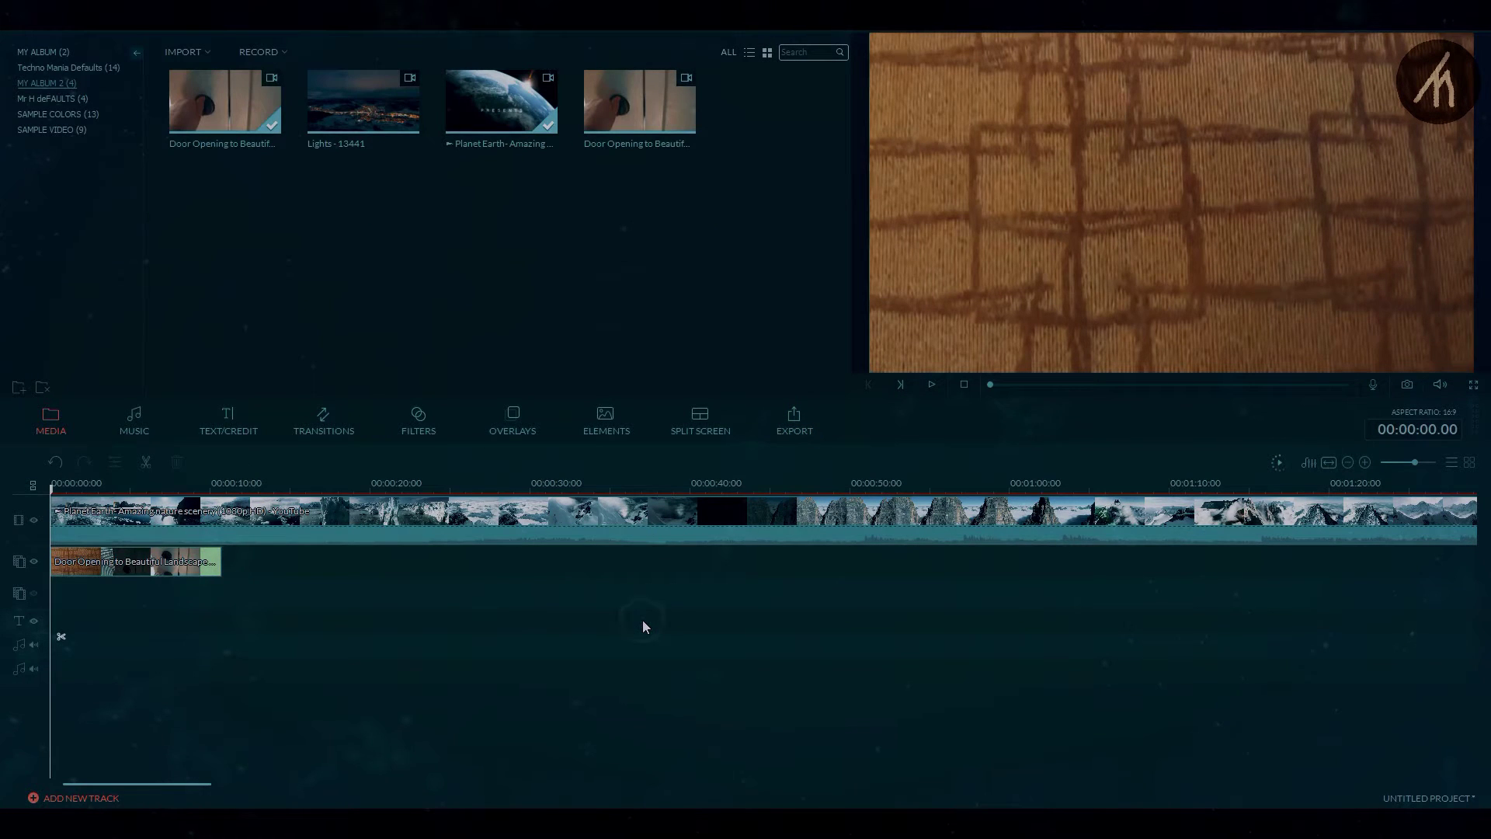
{"action": "key", "text": "space"}
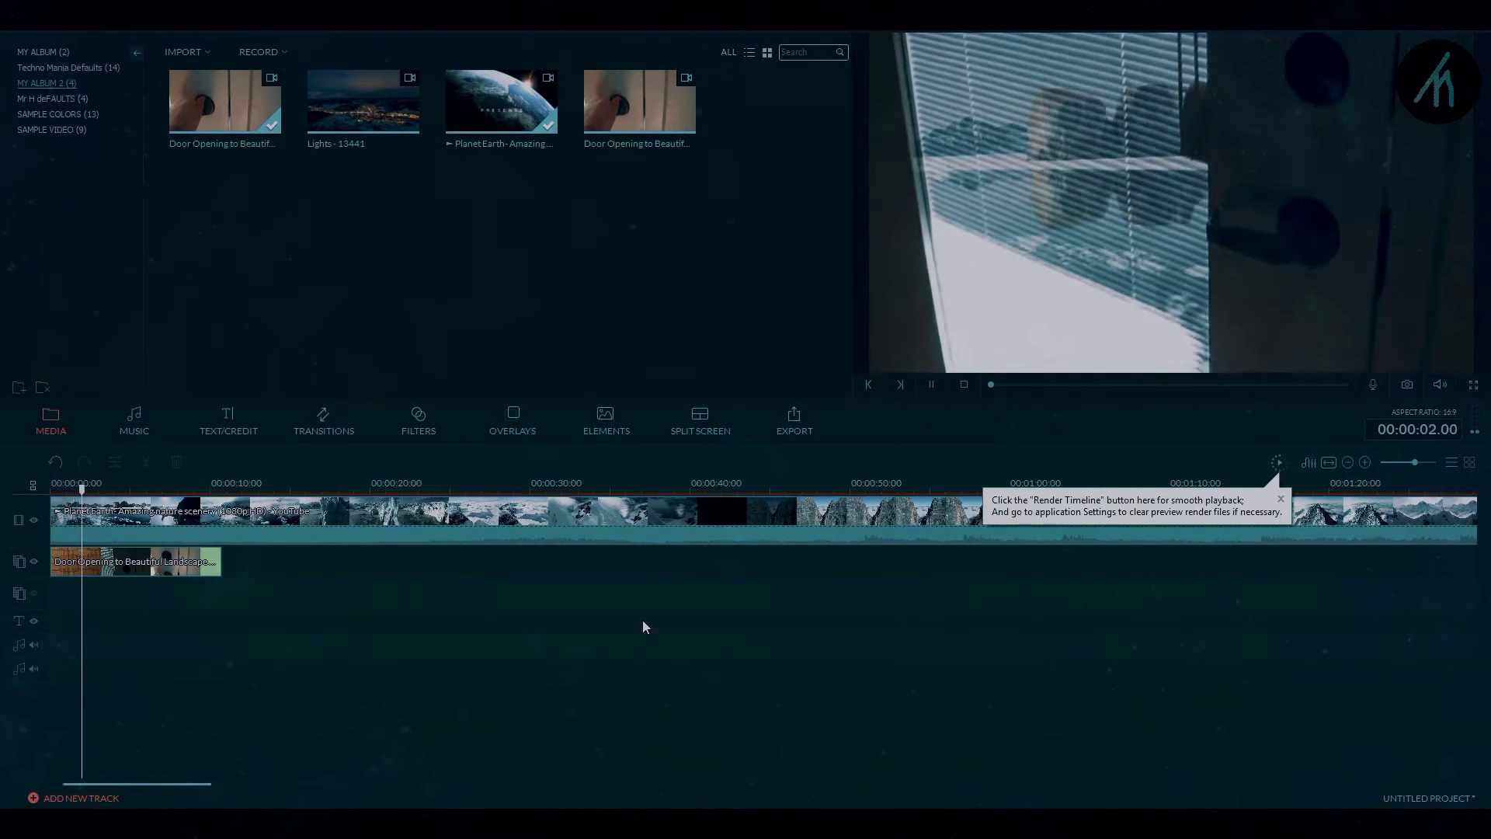
{"action": "key", "text": "space"}
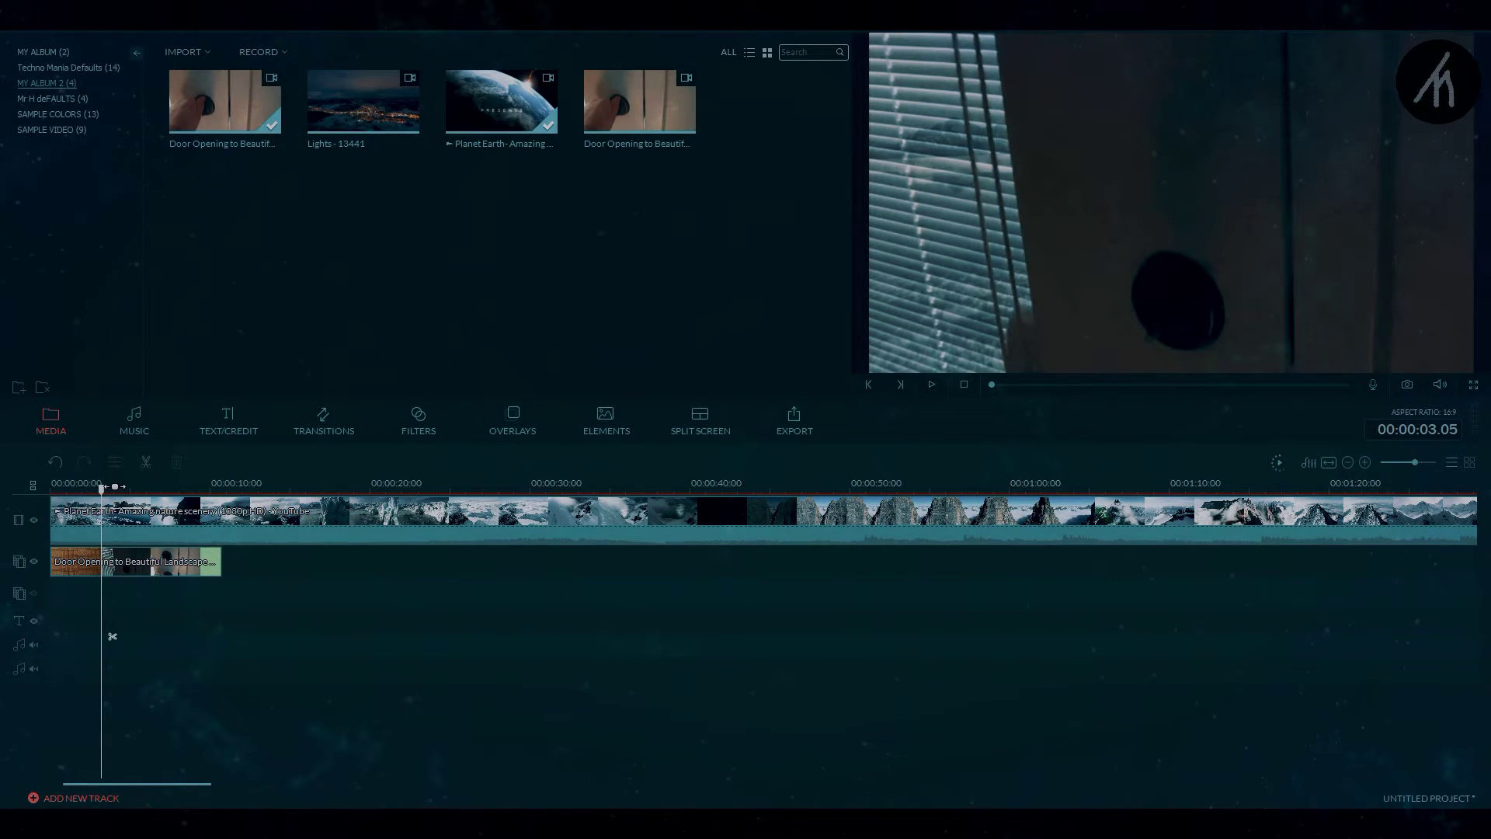
- Preview the original door clip around 00:00:02.14 to check the window blinds against the keyed result
{"action": "left_click", "coordinate": [244, 122]}
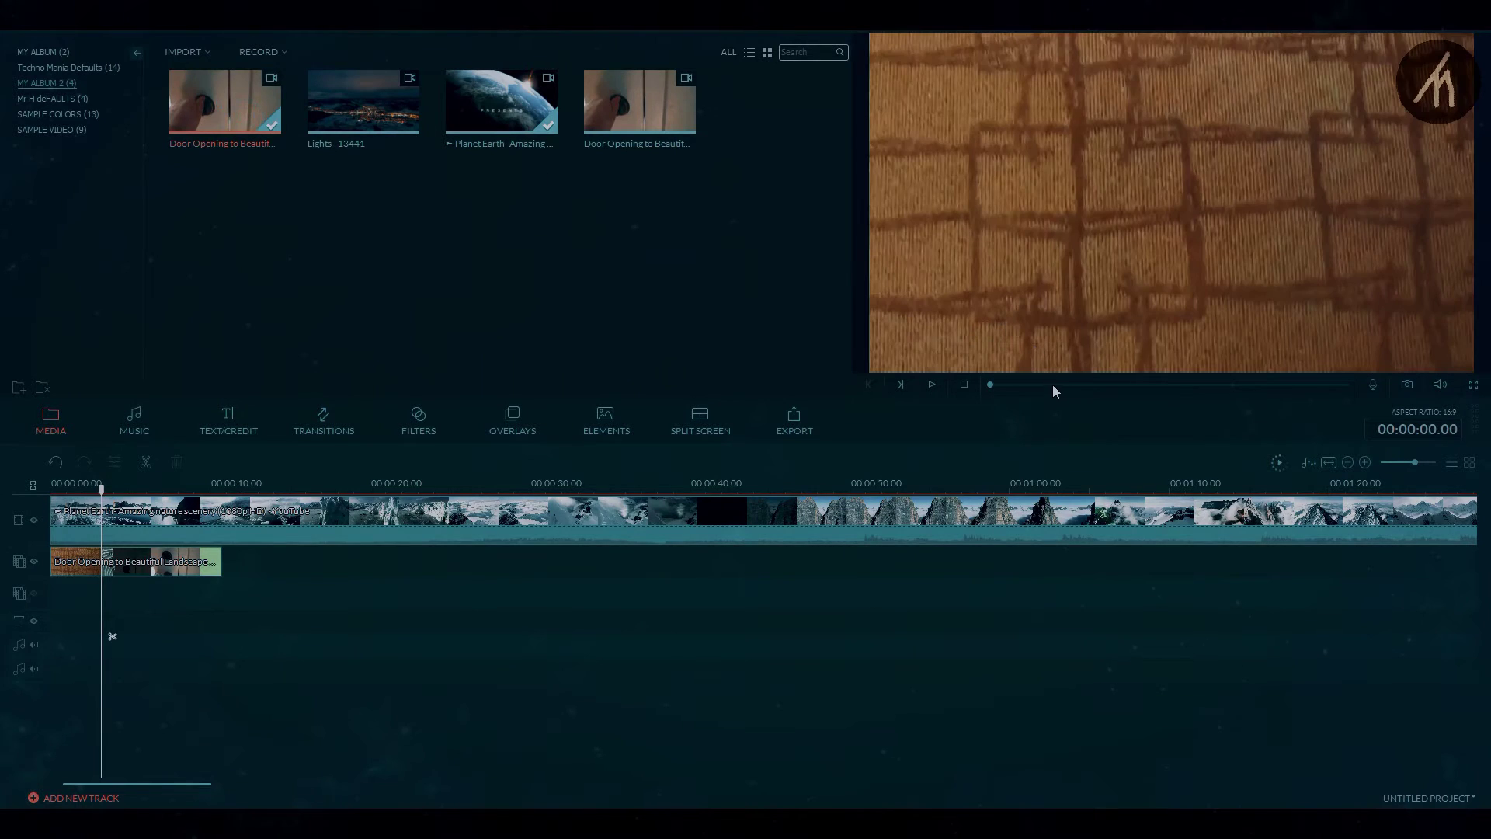
{"action": "left_click", "coordinate": [1073, 385]}
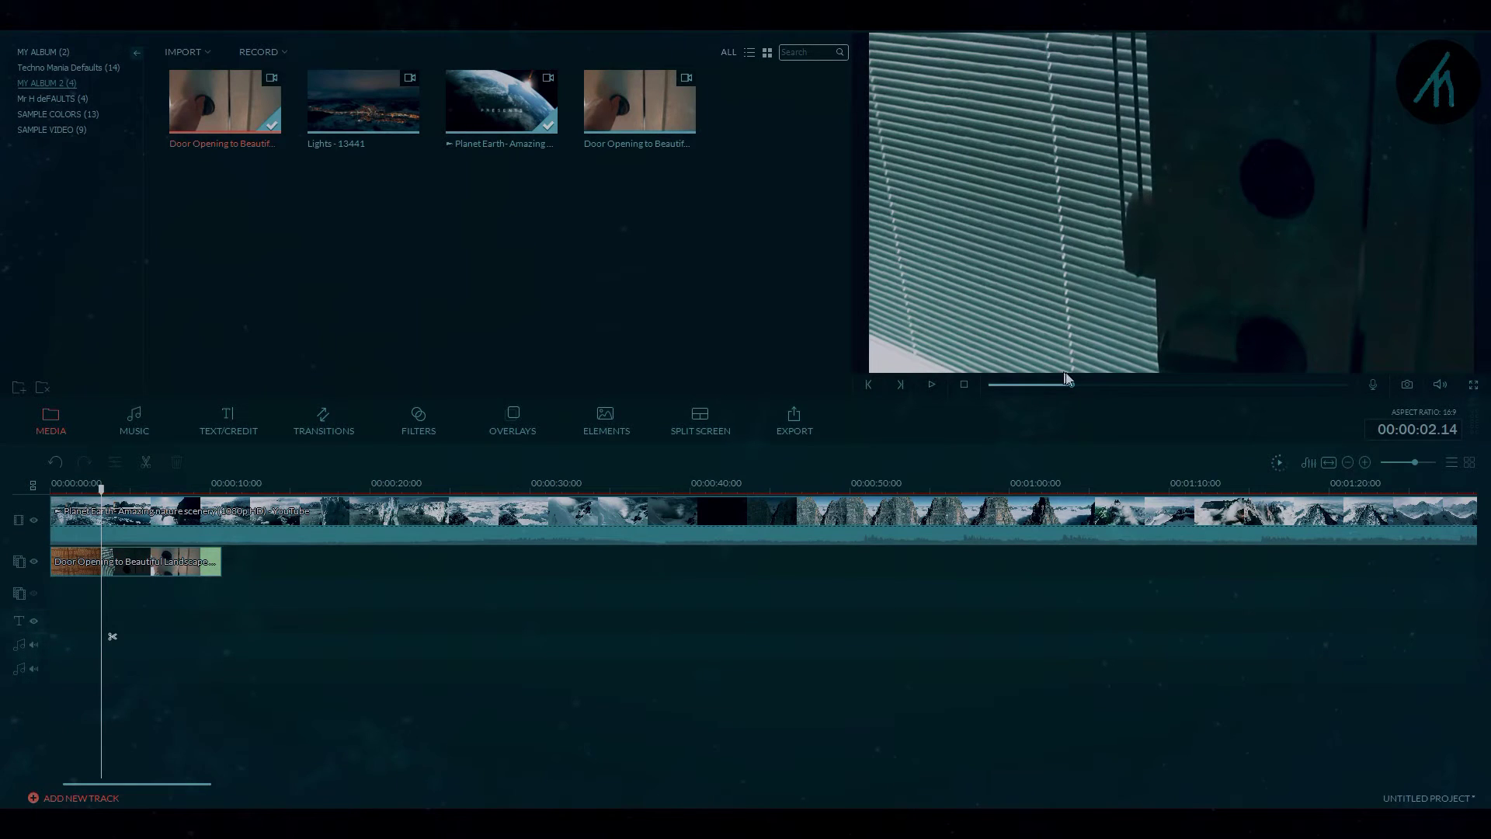
{"action": "mouse_move", "coordinate": [1070, 384]}
{"action": "left_mouse_down"}
{"action": "mouse_move", "coordinate": [1128, 384]}
{"action": "mouse_move", "coordinate": [1053, 387]}
{"action": "left_mouse_up"}
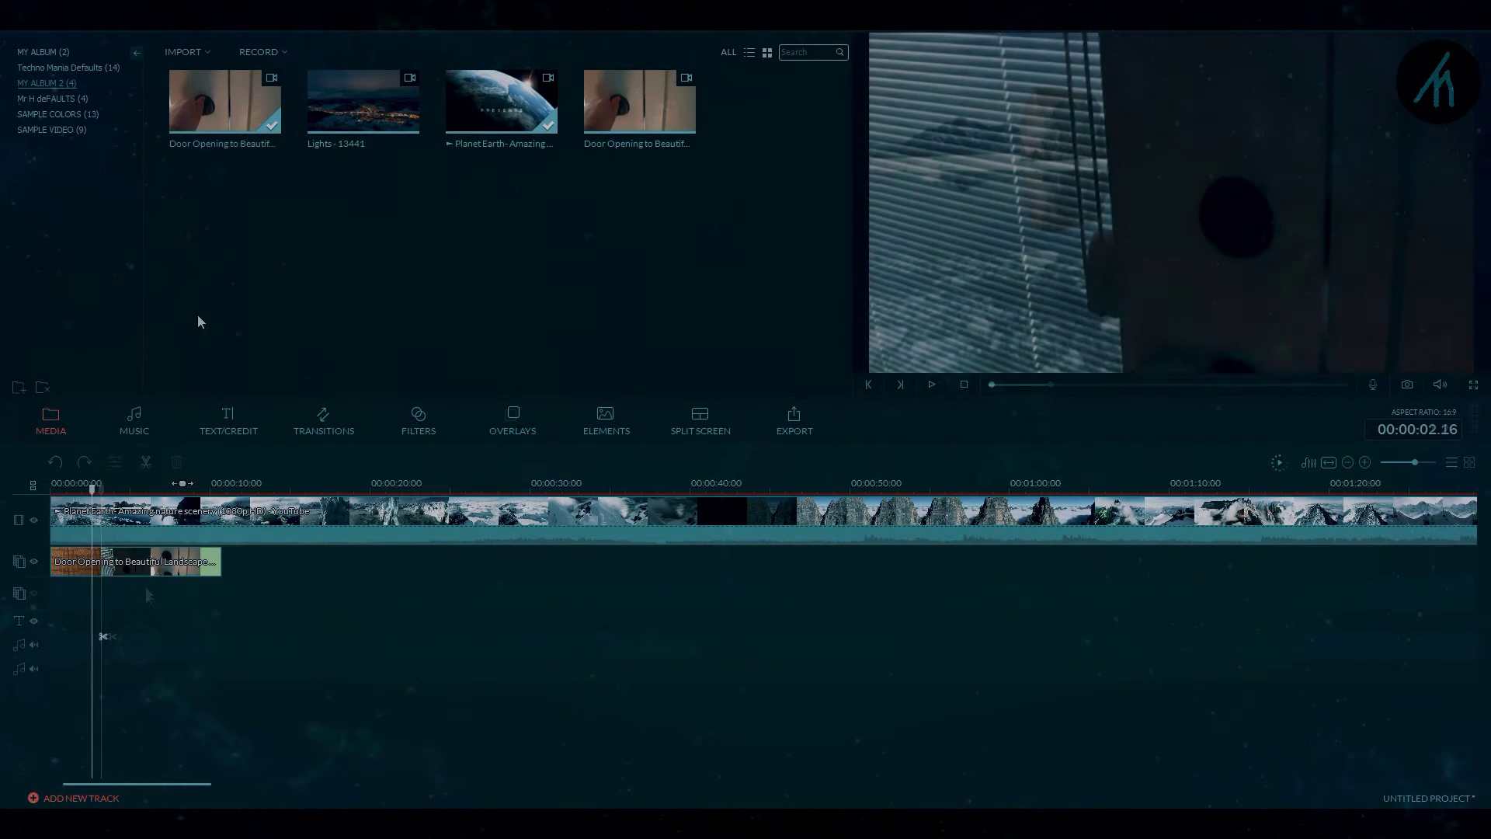
- Place a second copy of the door clip on the next overlay track at the start and trim its end to about 00:00:06.16
{"action": "left_click_drag", "start_coordinate": [258, 95], "coordinate": [49, 588]}
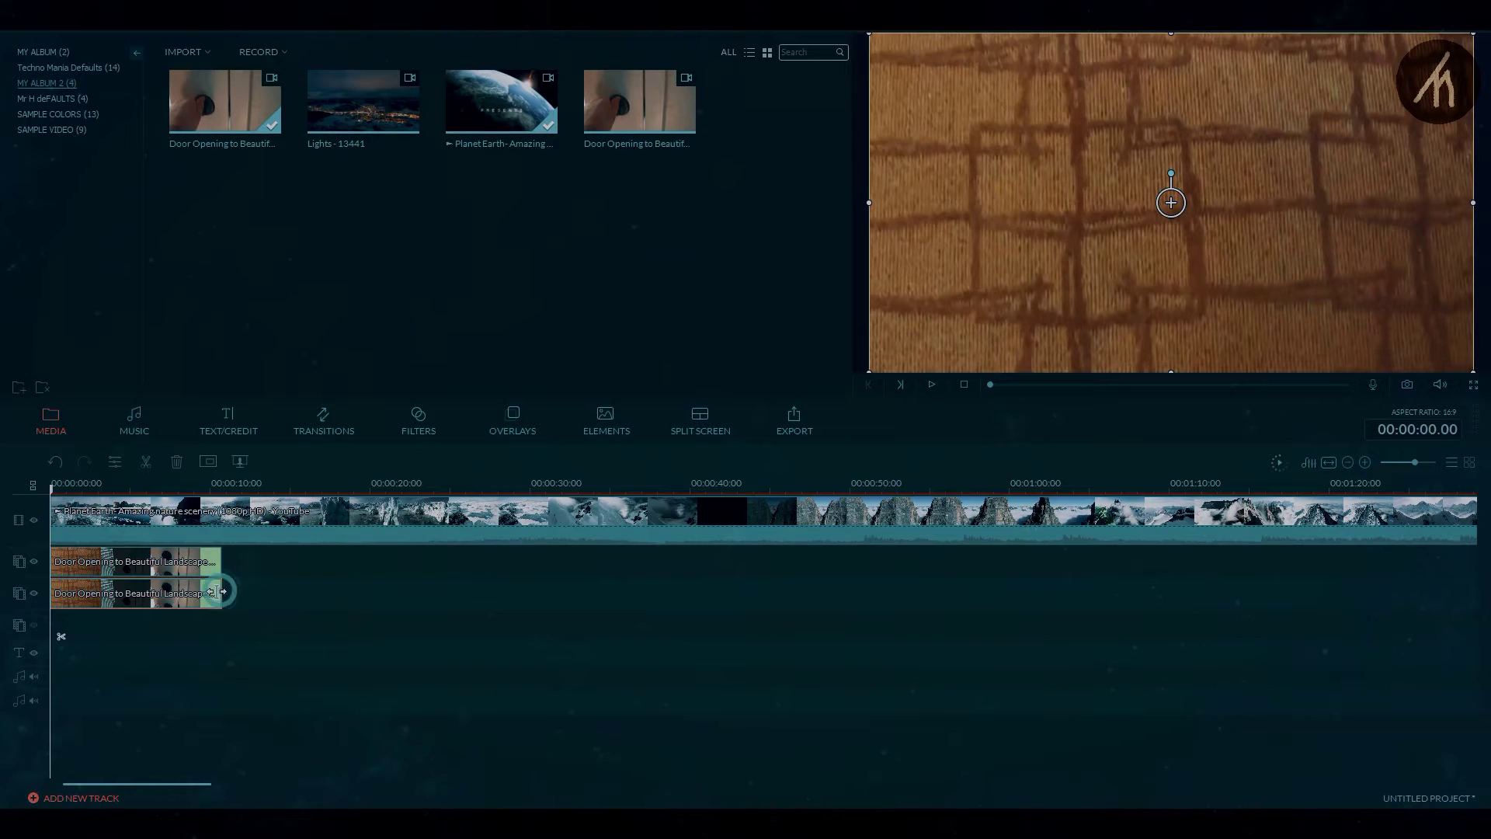
{"action": "left_click_drag", "start_coordinate": [223, 591], "coordinate": [157, 598]}
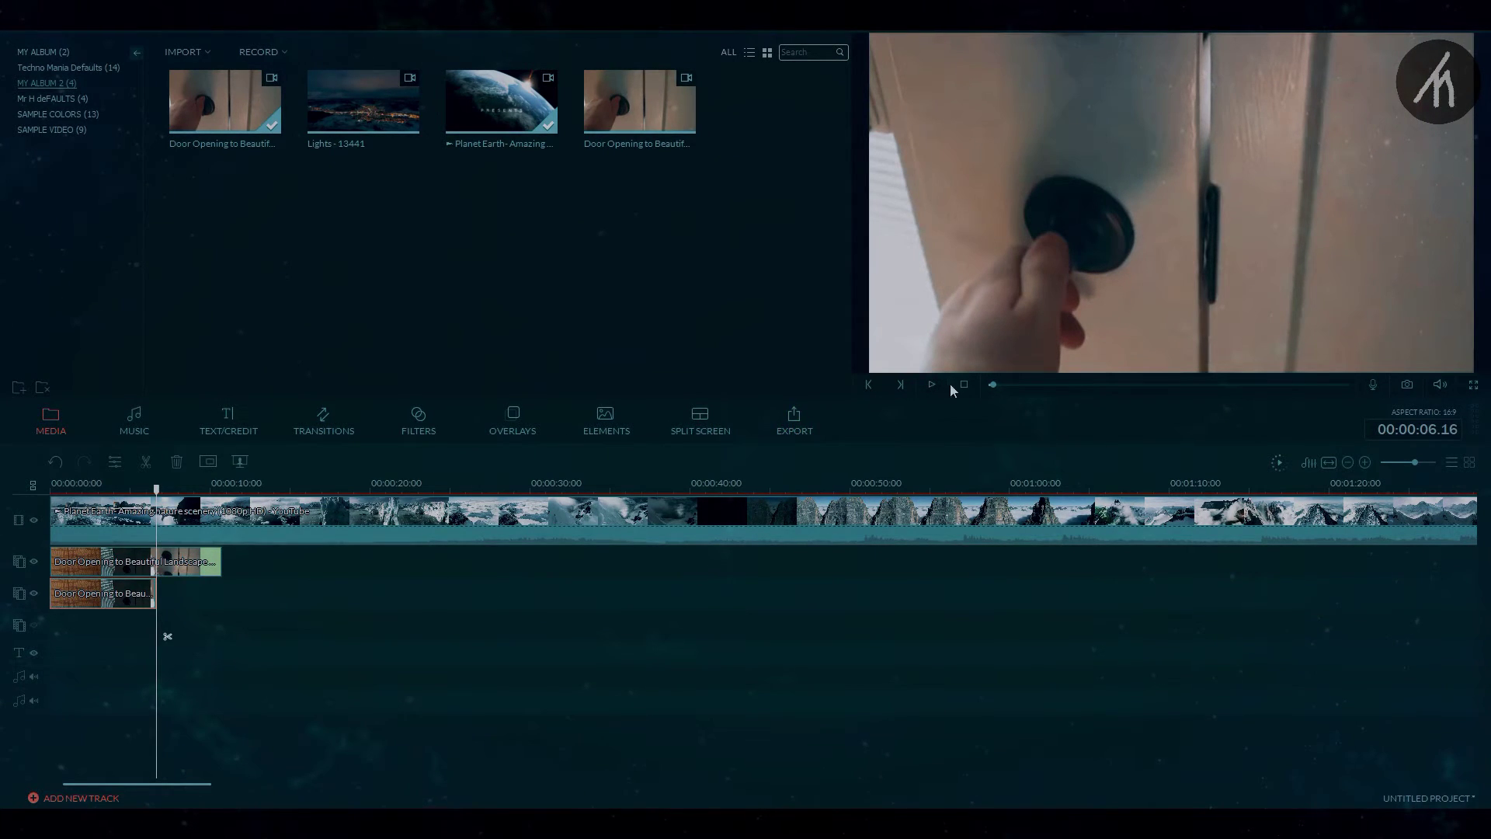
- Play the layered door clips from the start and check the frames between 00:00:05.23 and 00:00:03.20
{"action": "left_click_drag", "start_coordinate": [992, 385], "coordinate": [954, 401]}
{"action": "key", "text": "space"}
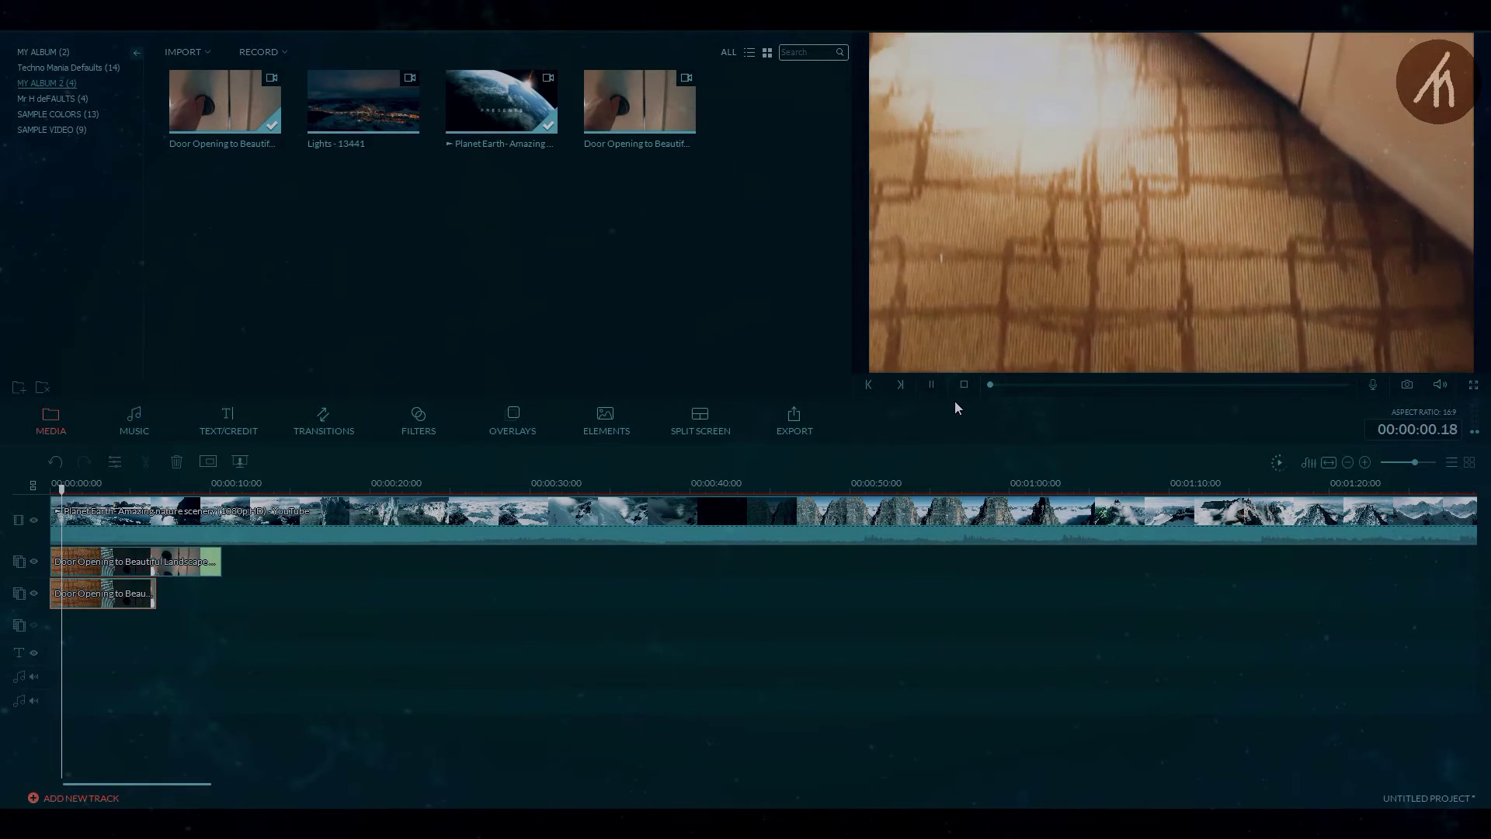
{"action": "key", "text": "space"}
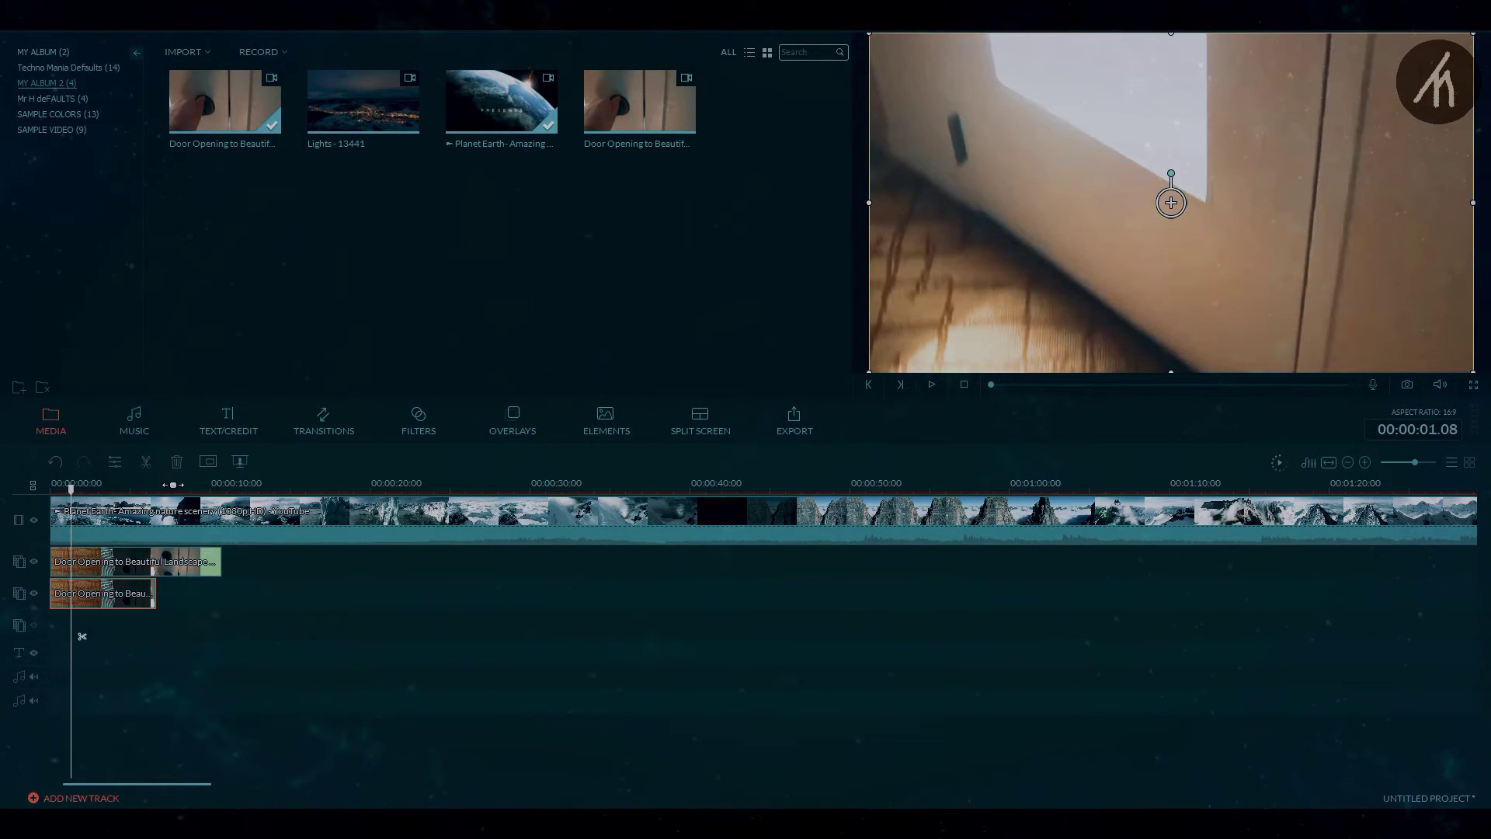
{"action": "left_click", "coordinate": [145, 486]}
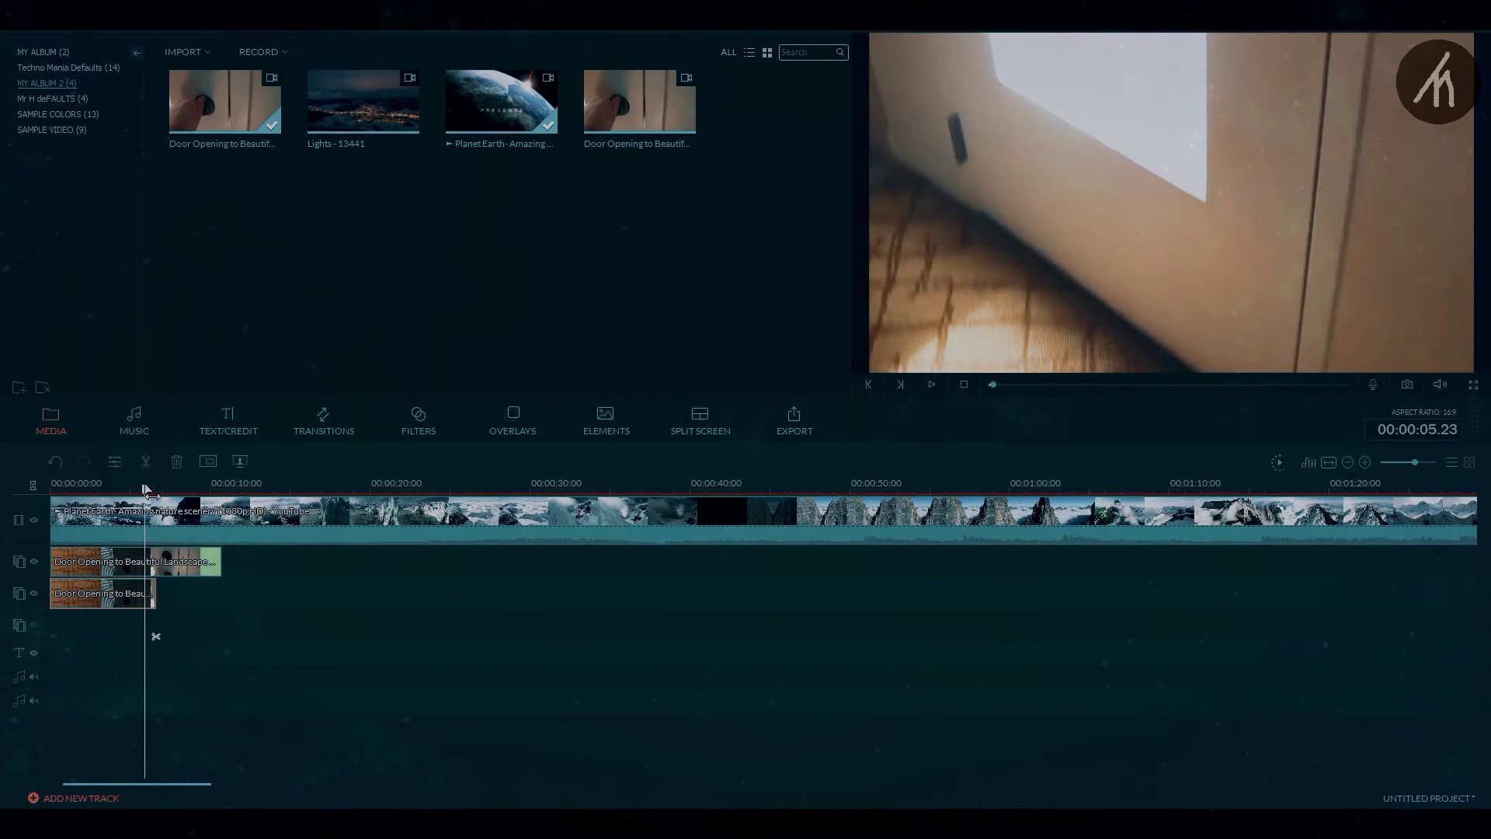
{"action": "left_click_drag", "start_coordinate": [145, 487], "coordinate": [111, 487]}
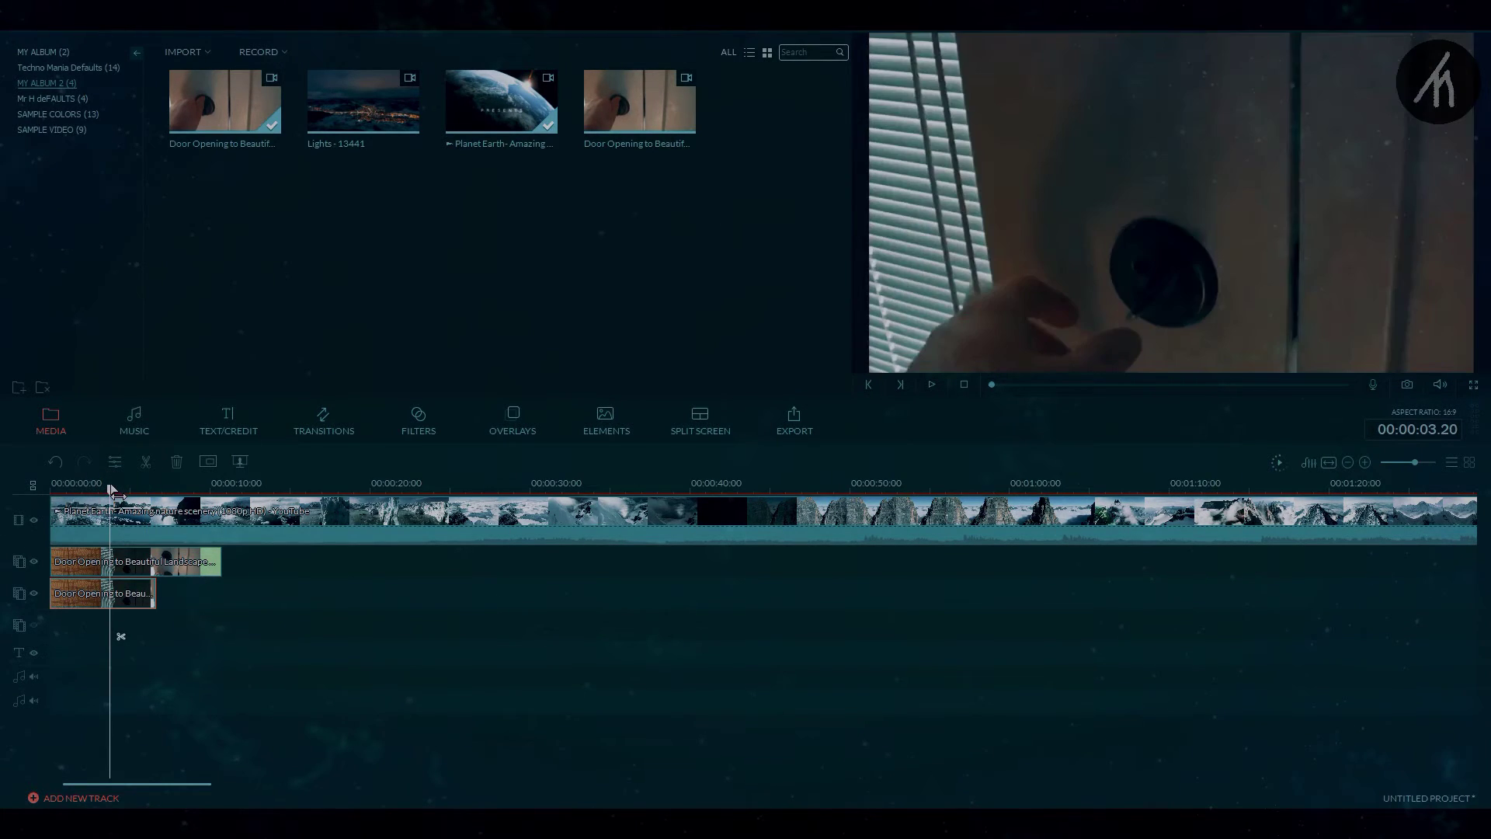
- Play the layered door composite from 00:00:06.17 to about 00:00:10.08 to check the reveal
{"action": "left_click", "coordinate": [157, 483]}
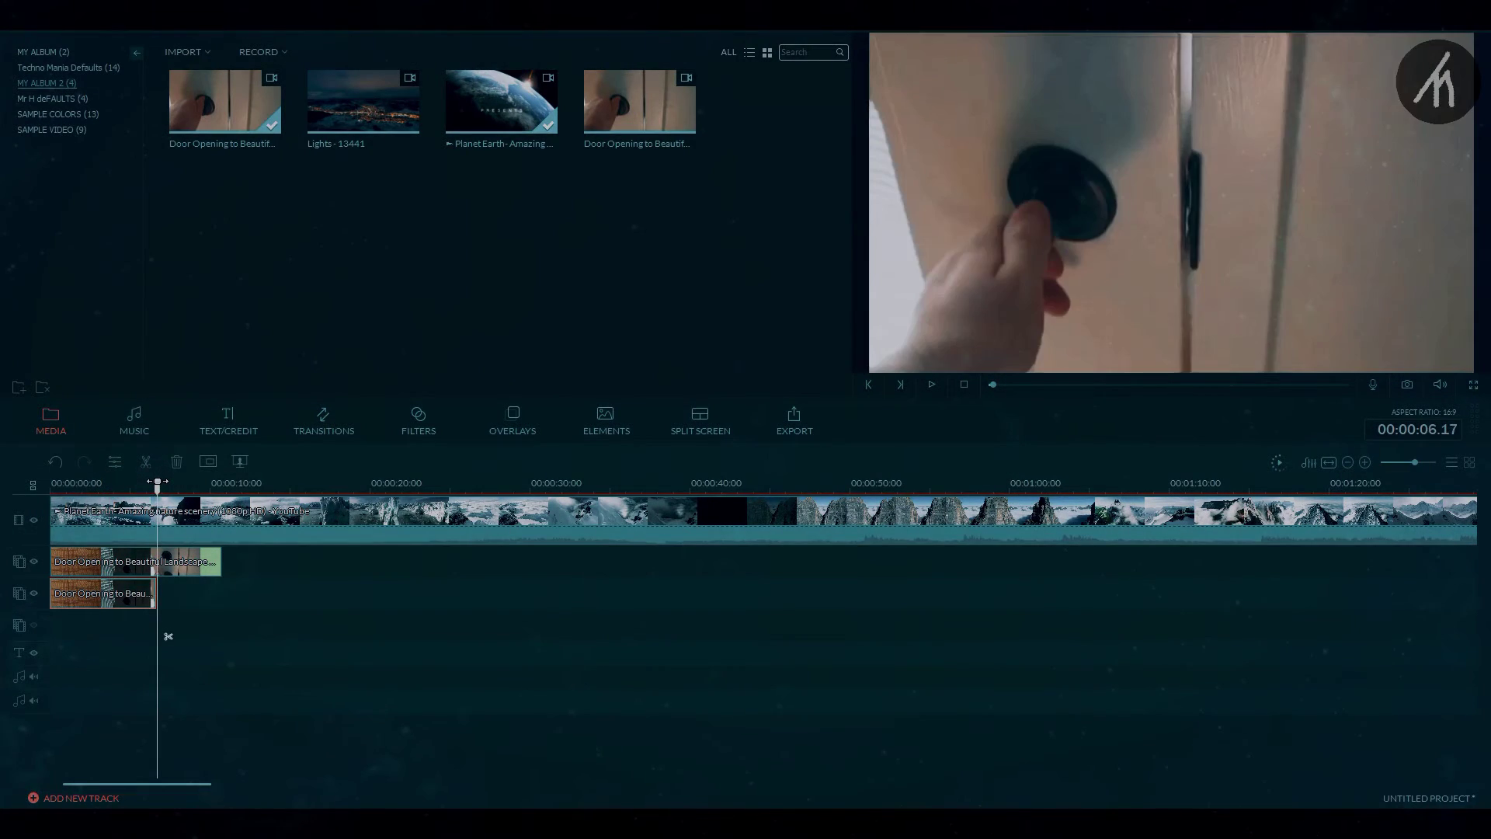
{"action": "key", "text": "space"}
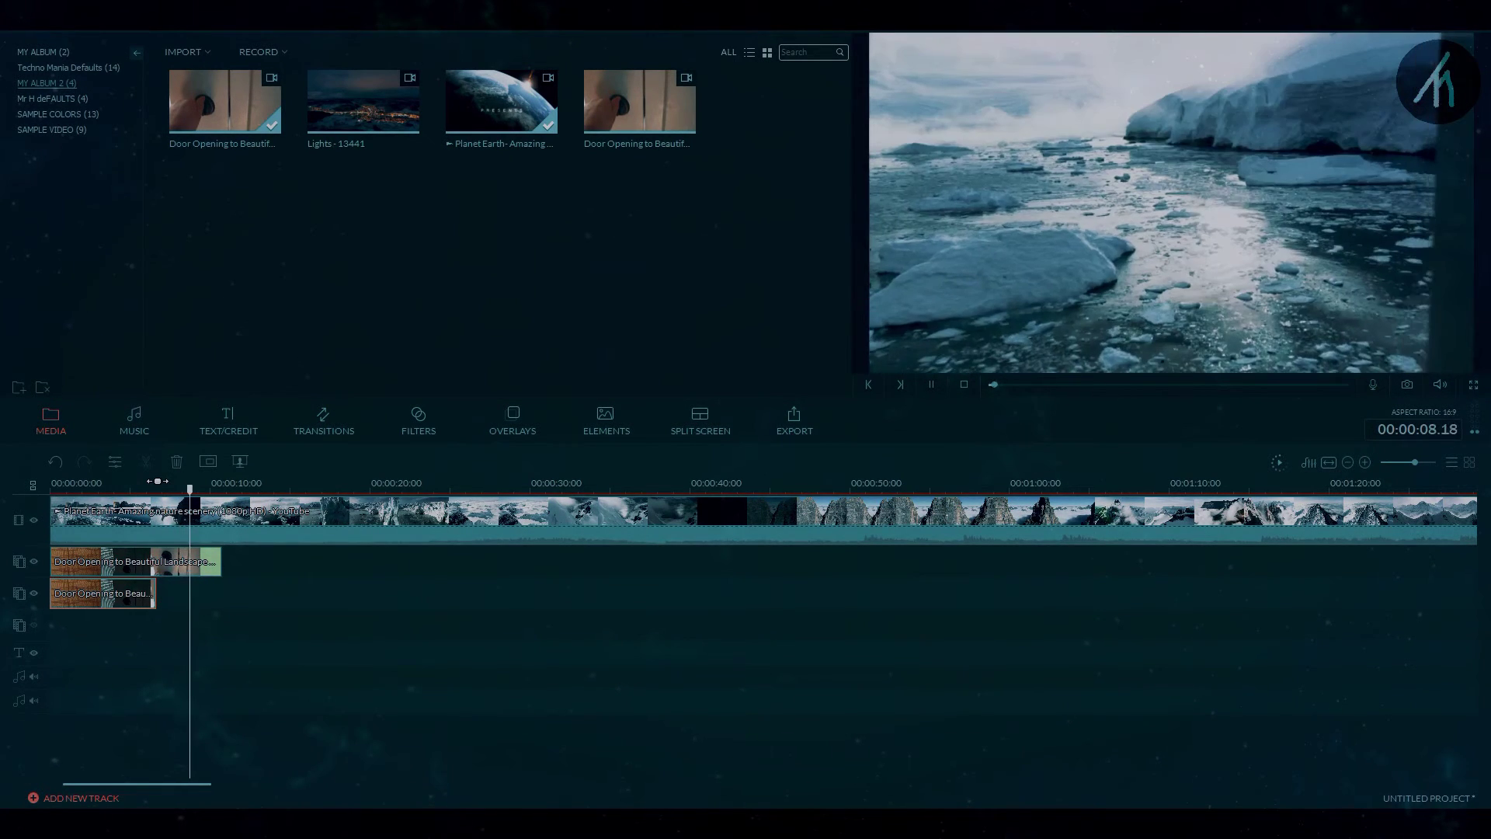
{"action": "key", "text": "space"}
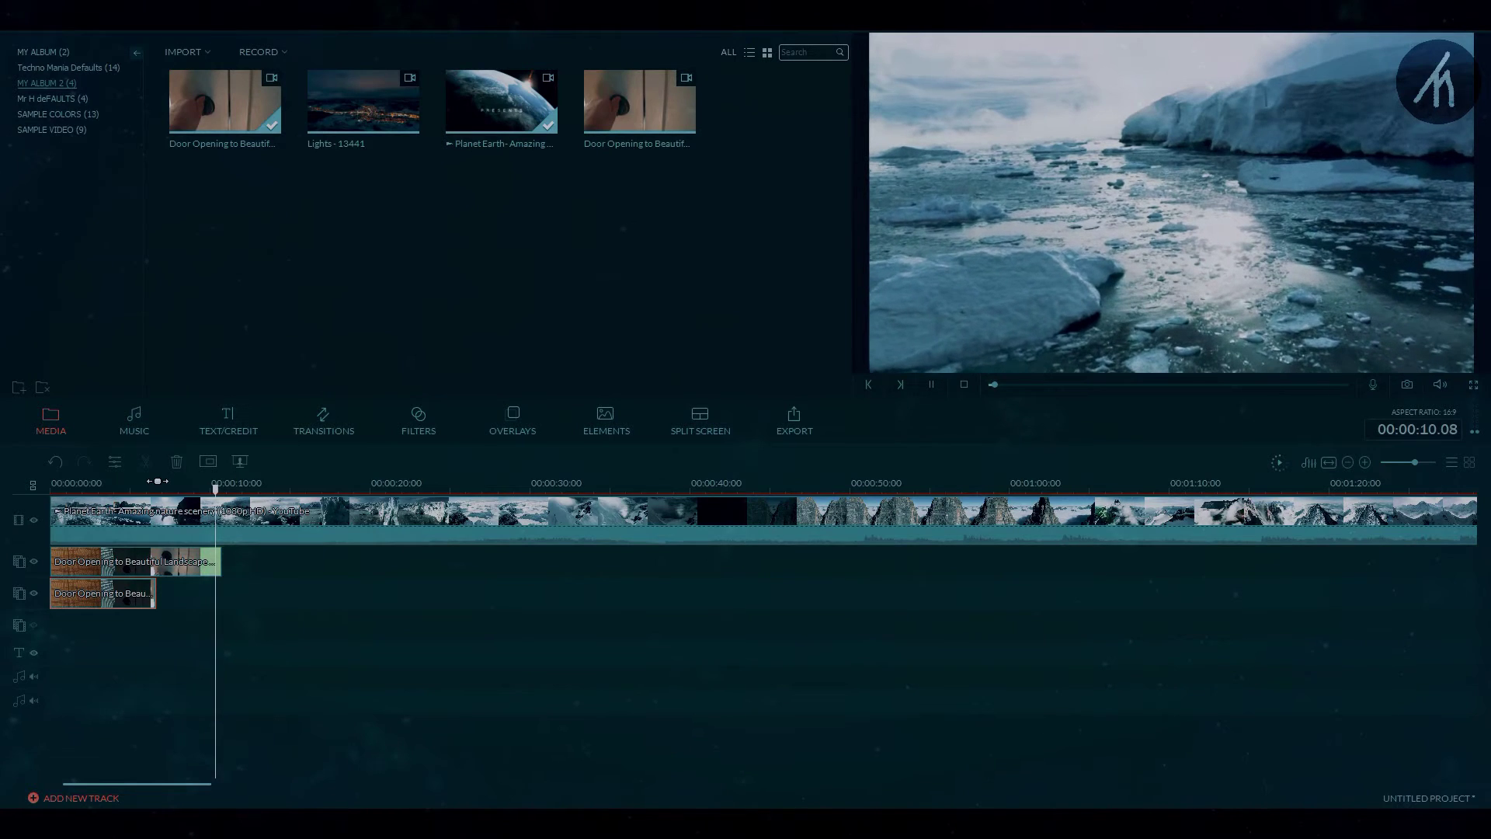
- Split the landscape clip at 00:00:07.12 and add a Flash transition at the cut
{"action": "left_click", "coordinate": [156, 530]}
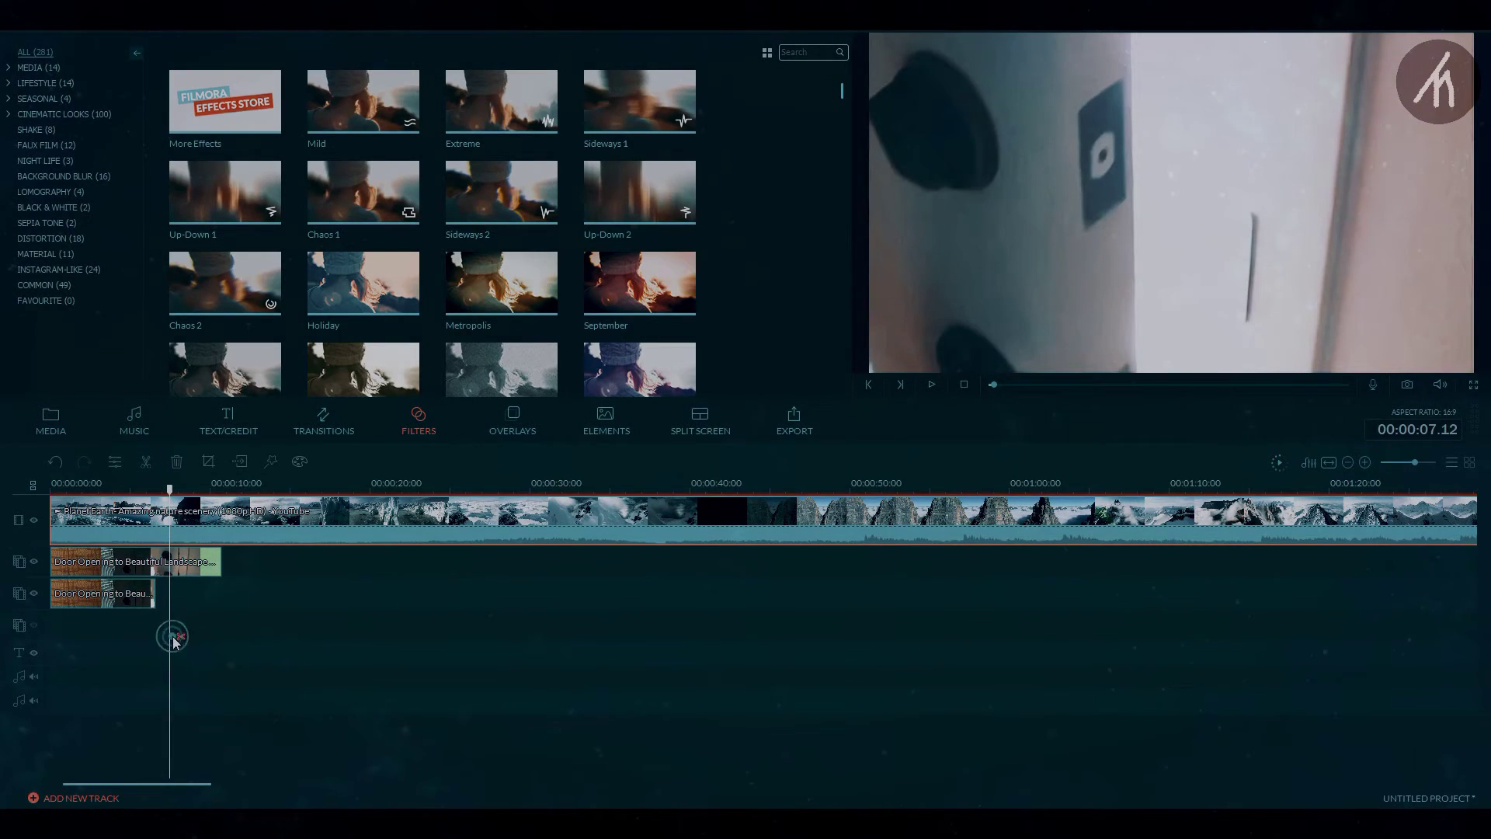
{"action": "left_click", "coordinate": [175, 638]}
{"action": "left_click", "coordinate": [319, 430]}
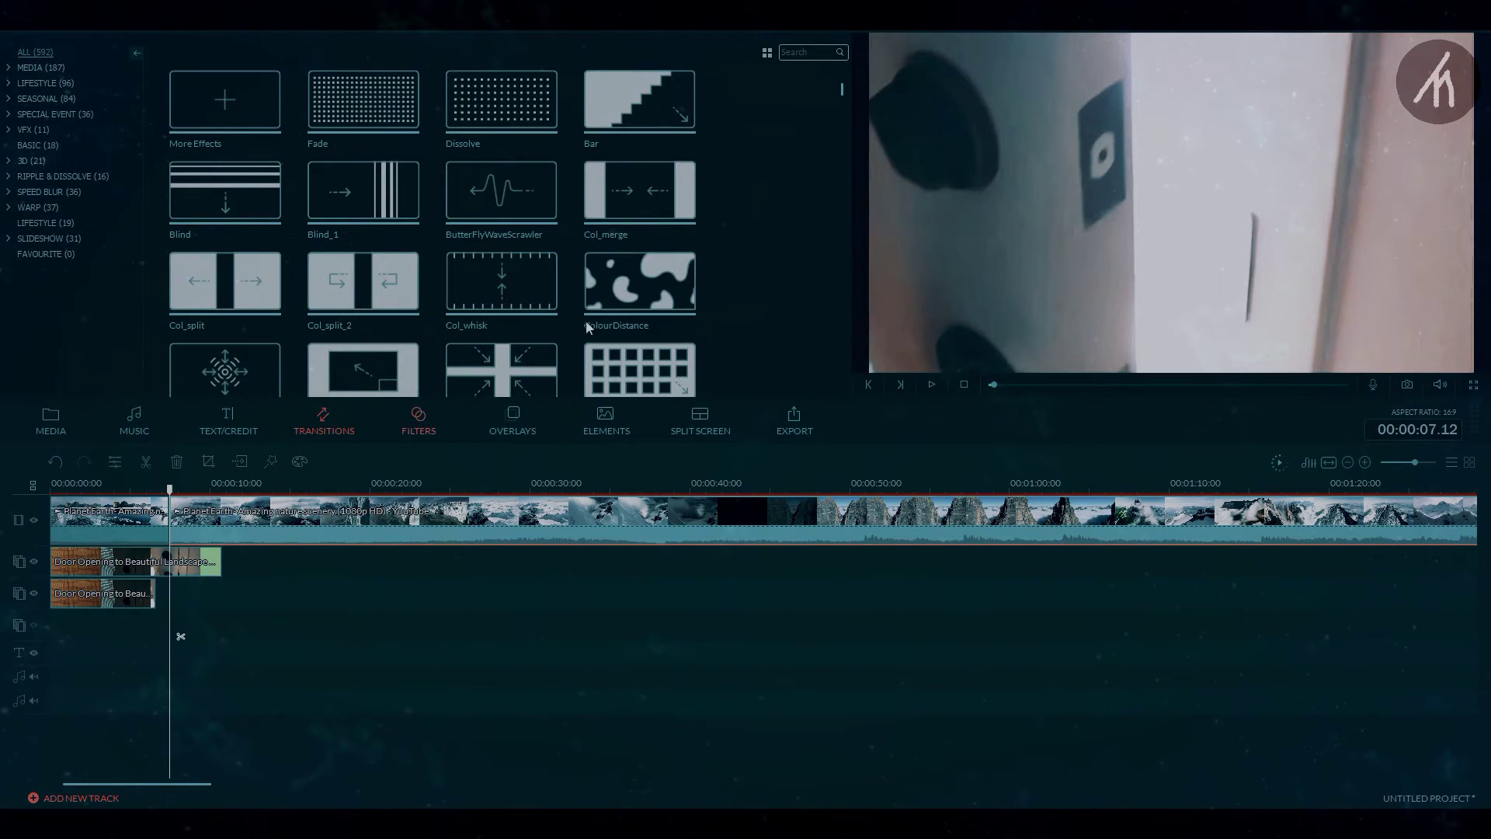
{"action": "scroll", "coordinate": [735, 148], "scroll_direction": "down", "scroll_amount": 5}
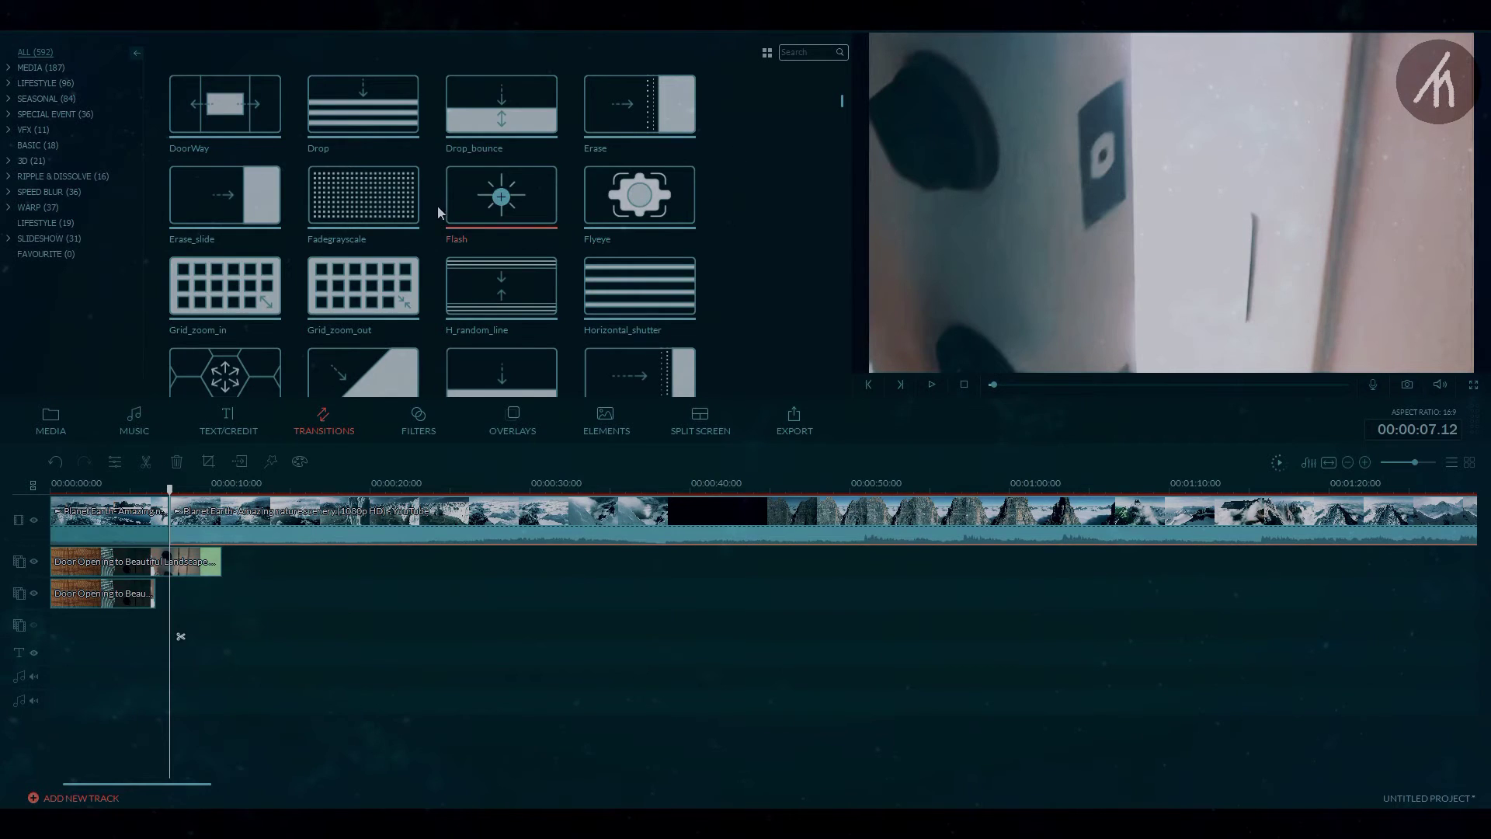
{"action": "left_click_drag", "start_coordinate": [463, 196], "coordinate": [180, 529]}
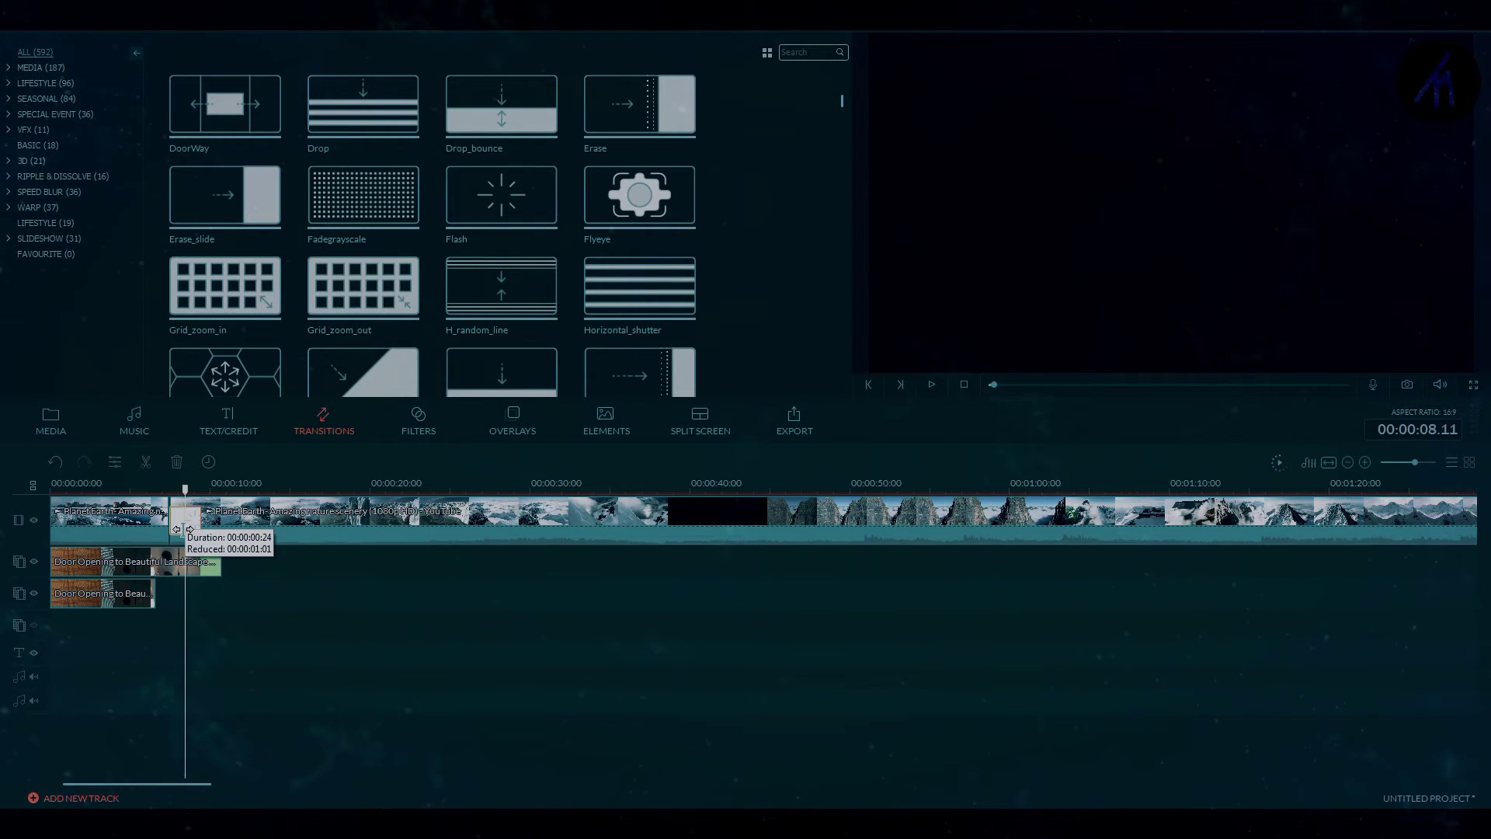
- Preview the transition, delete it and place it again centred on the landscape cut, checking the playback
{"action": "left_click", "coordinate": [148, 484]}
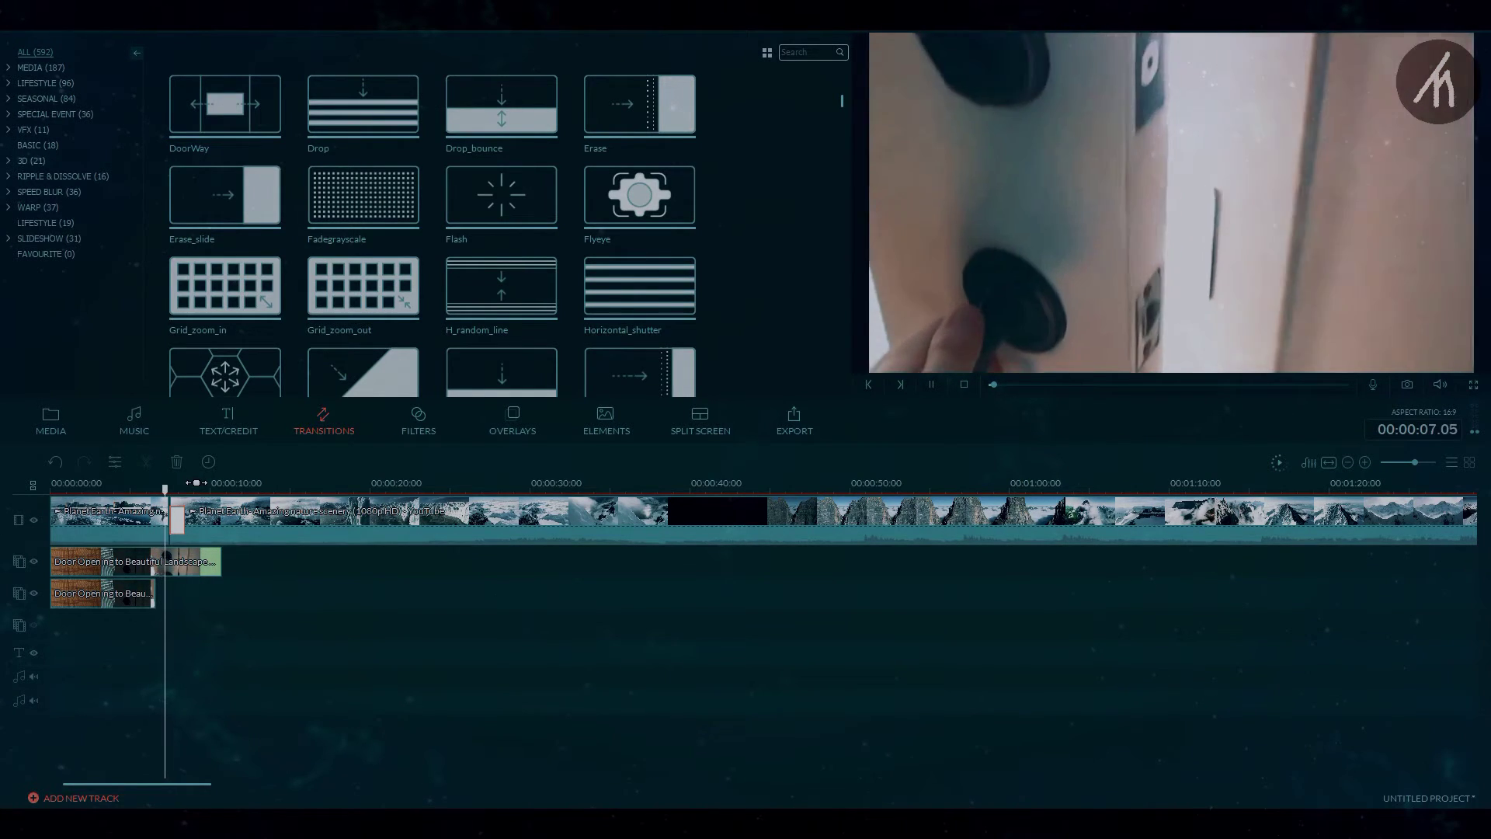
{"action": "key", "text": "space"}
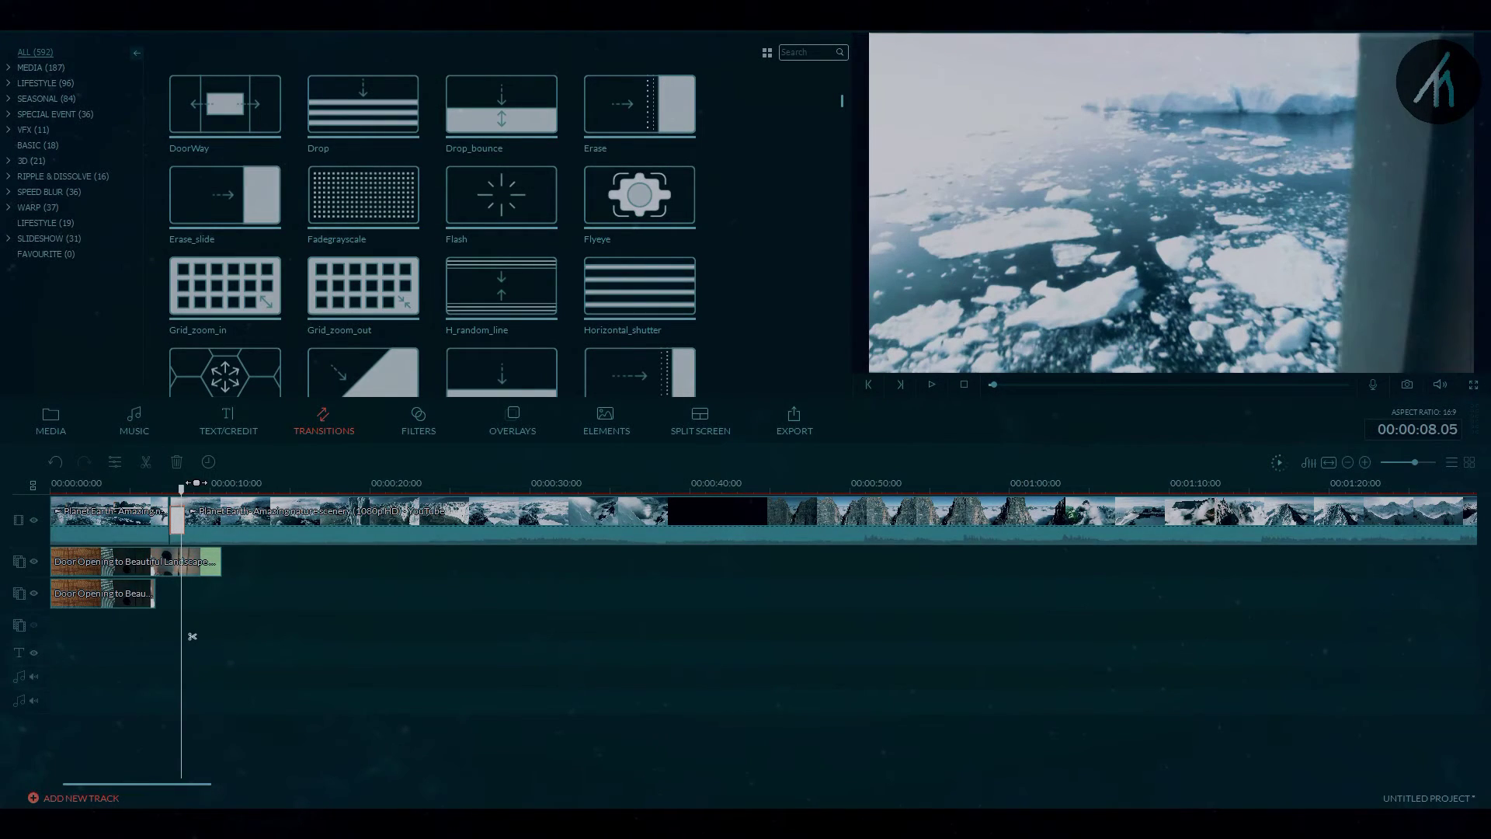
{"action": "key", "text": "Delete"}
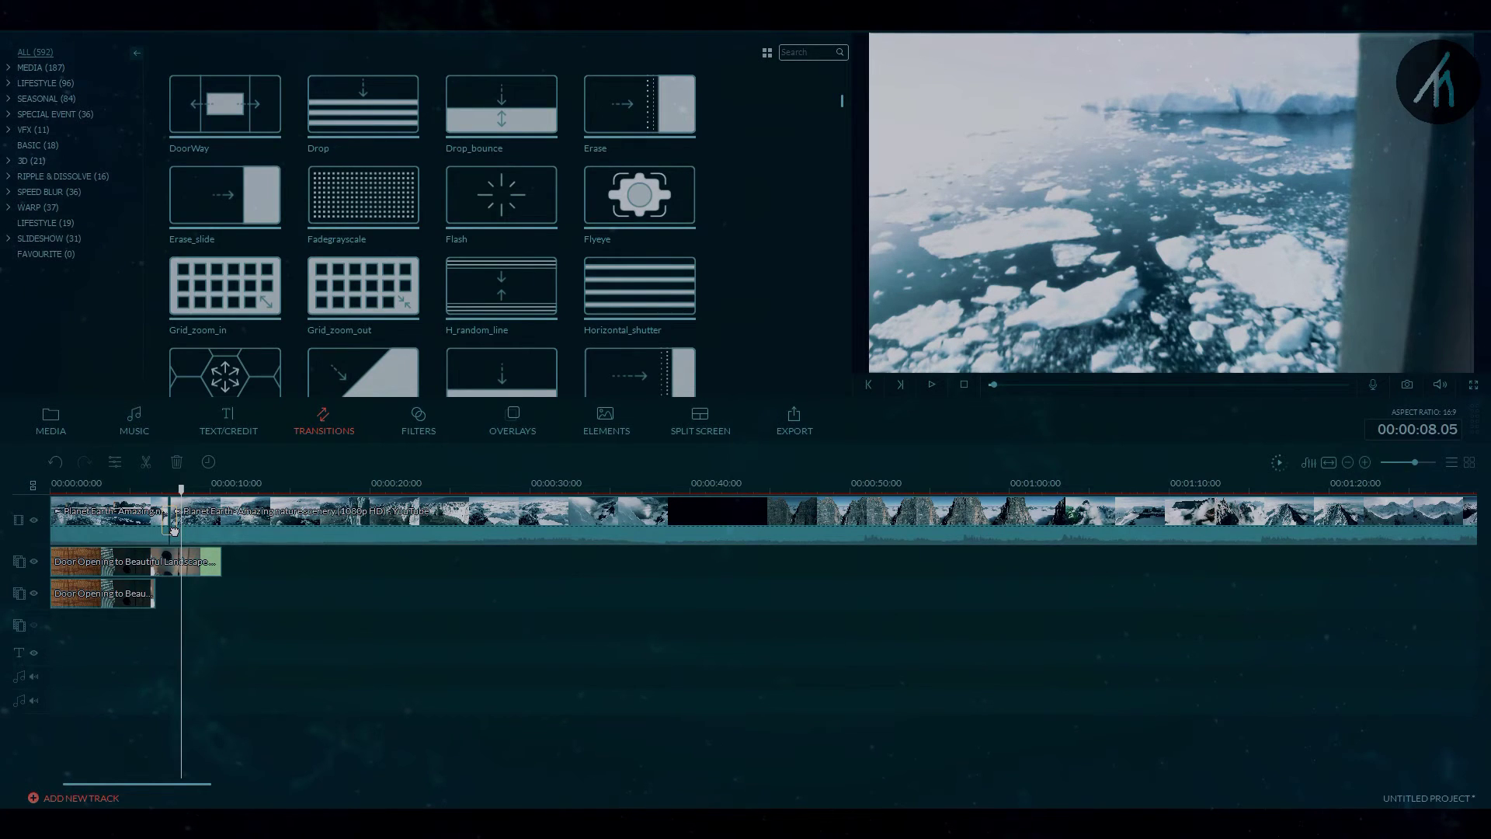
{"action": "left_click", "coordinate": [174, 531]}
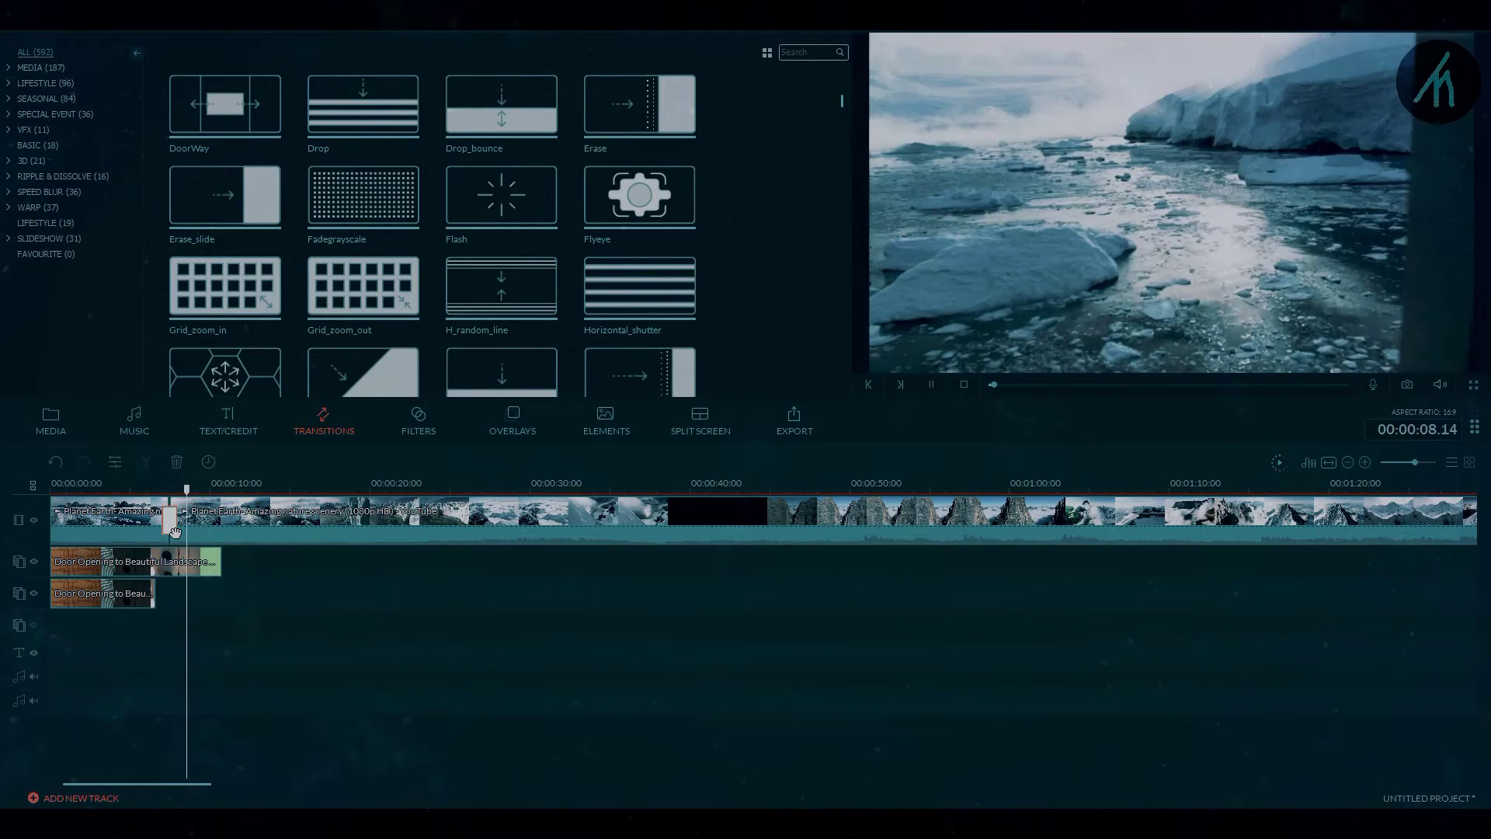
{"action": "left_click", "coordinate": [160, 489]}
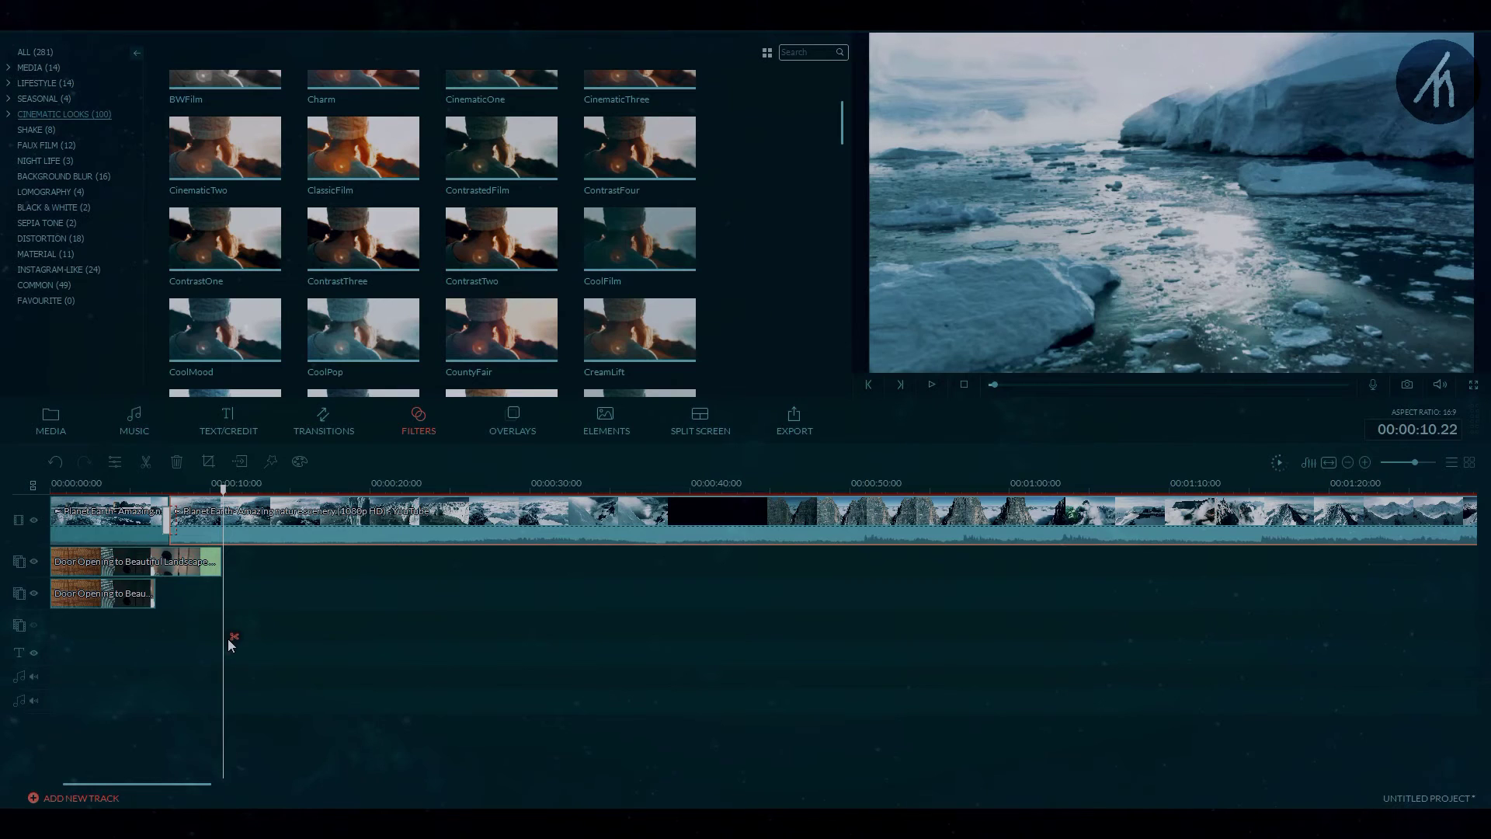
- Split the landscape clip at 00:00:10.22, delete the remainder and open the project's export
{"action": "left_click", "coordinate": [231, 638]}
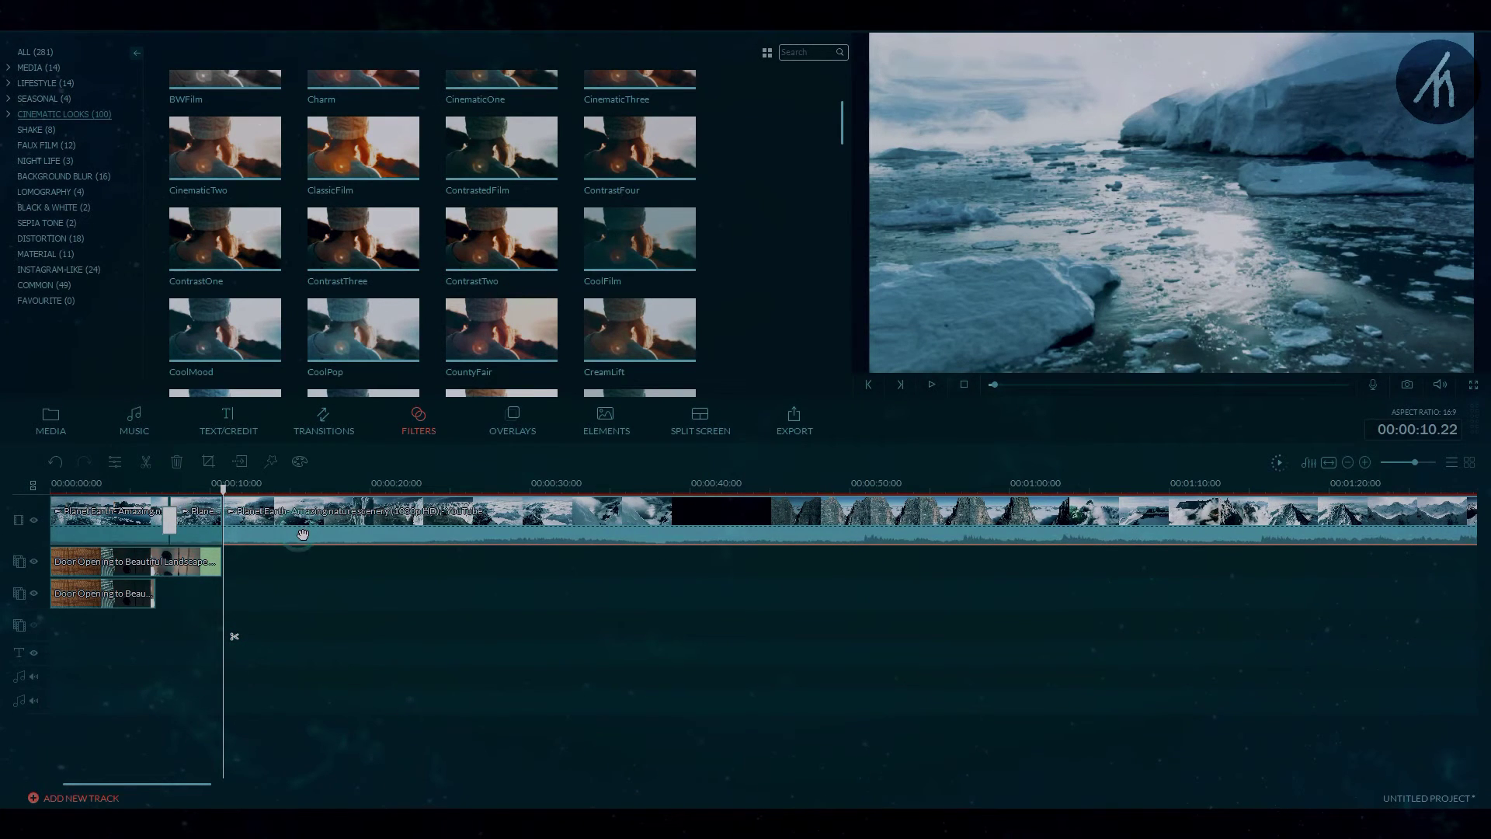
{"action": "key", "text": "Delete"}
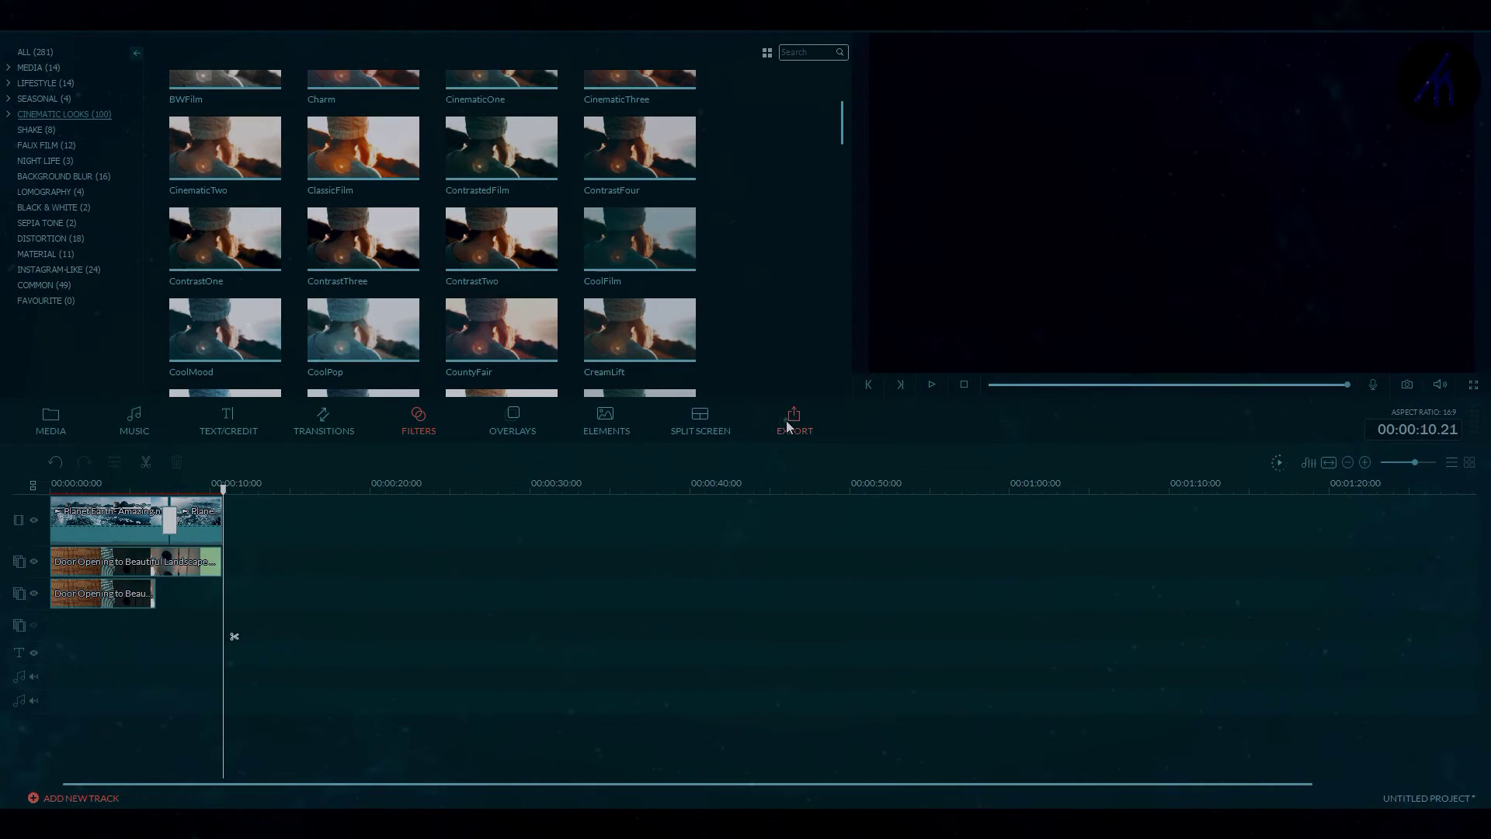
{"action": "left_click", "coordinate": [789, 425]}
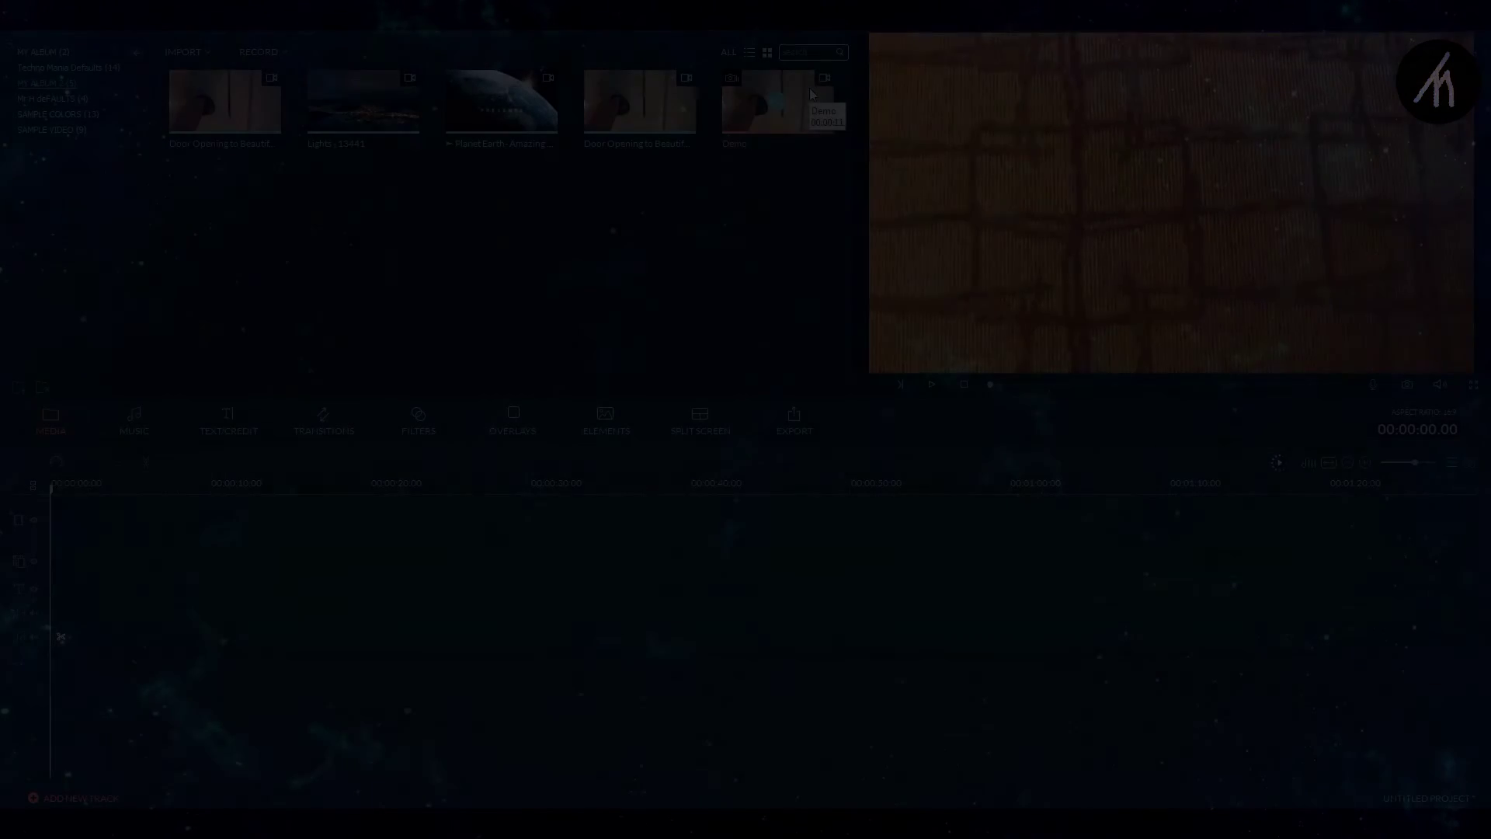
- Place the exported Demo clip at the start of the empty video track and play it up to 00:00:09.00
{"action": "left_click_drag", "start_coordinate": [186, 618], "coordinate": [134, 532]}
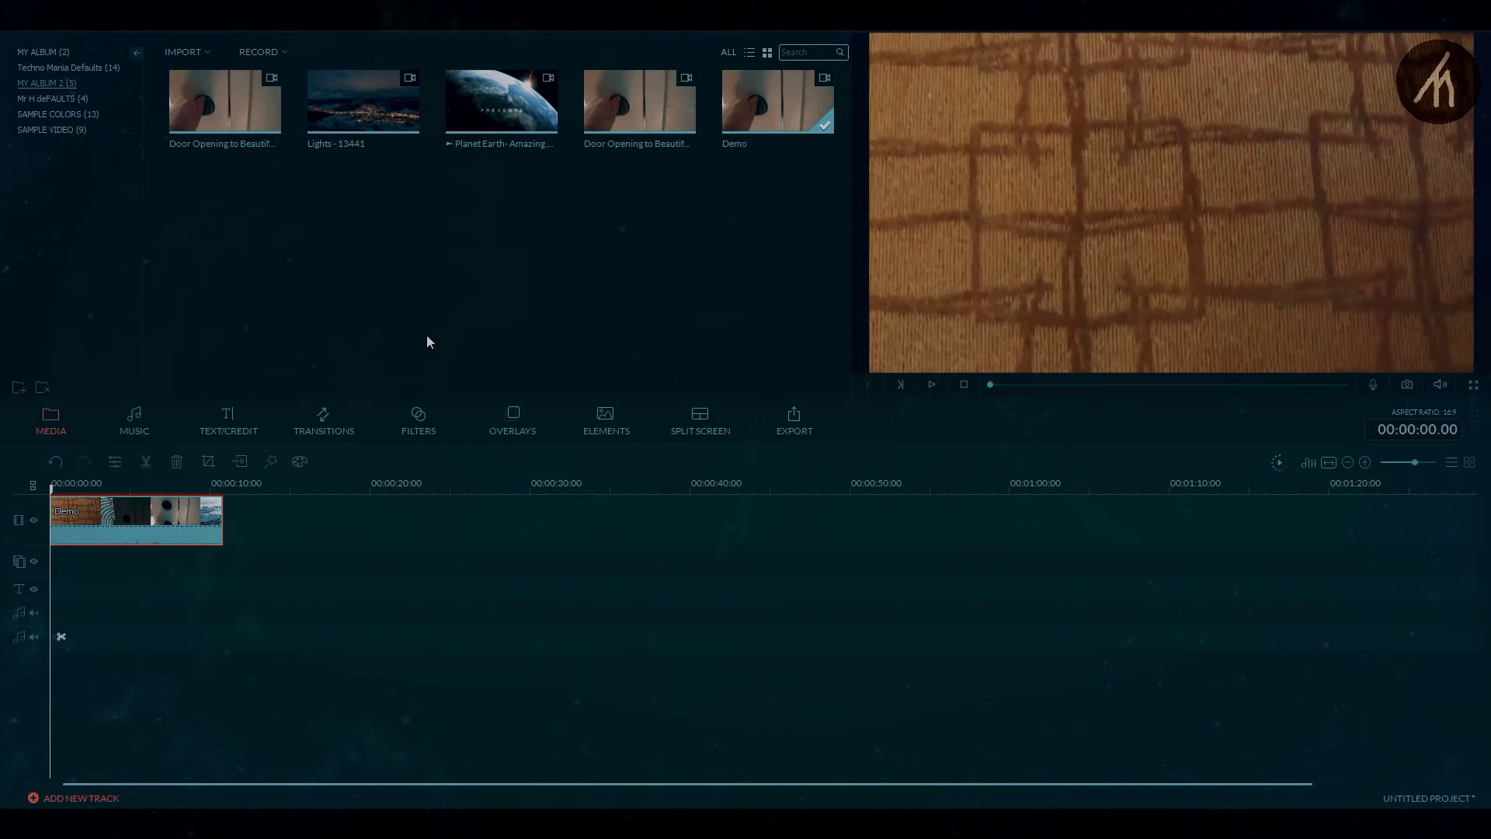
{"action": "key", "text": "space"}
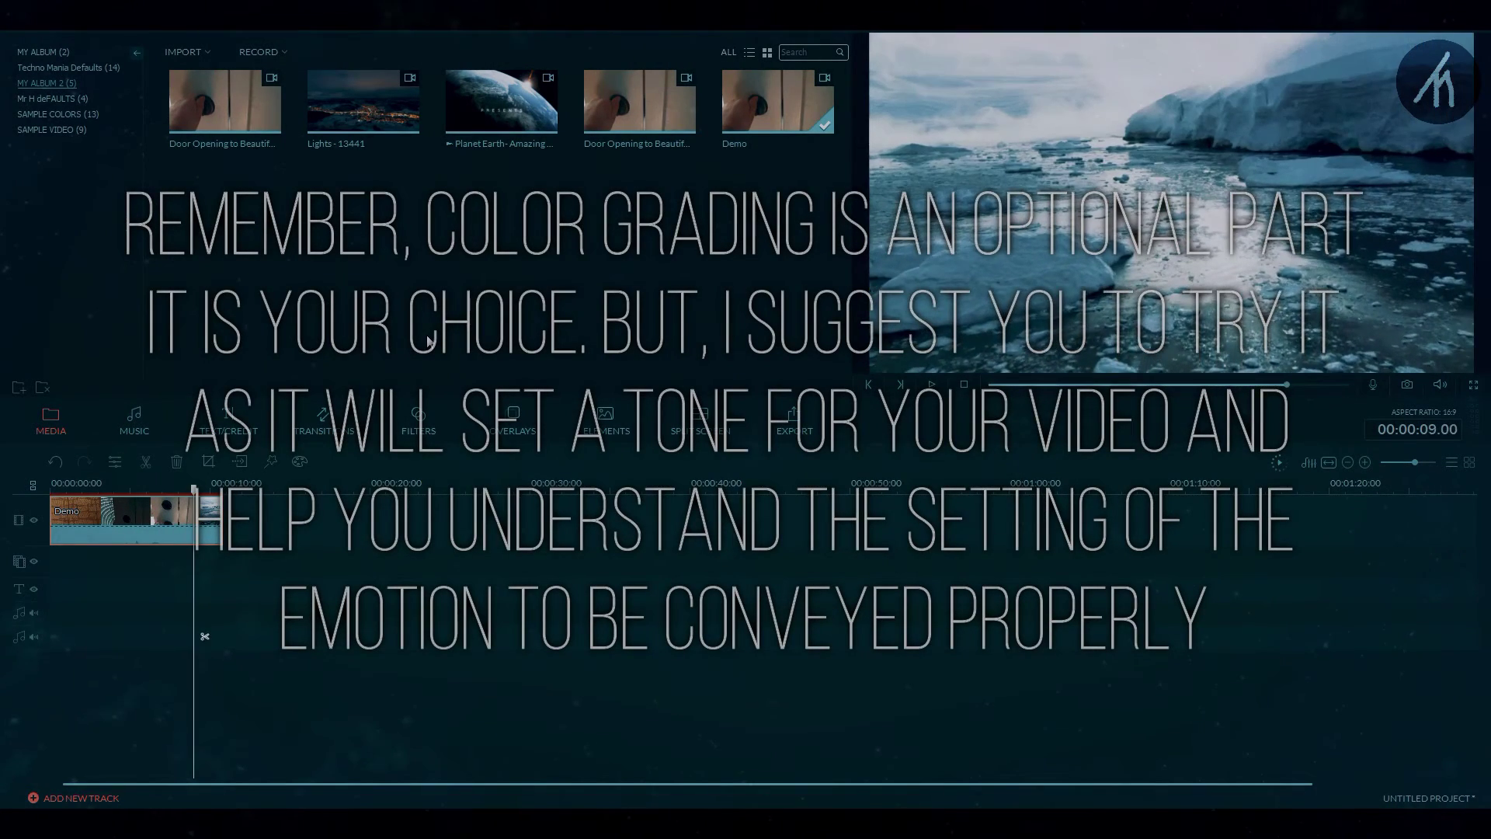
{"action": "right_click", "coordinate": [165, 539]}
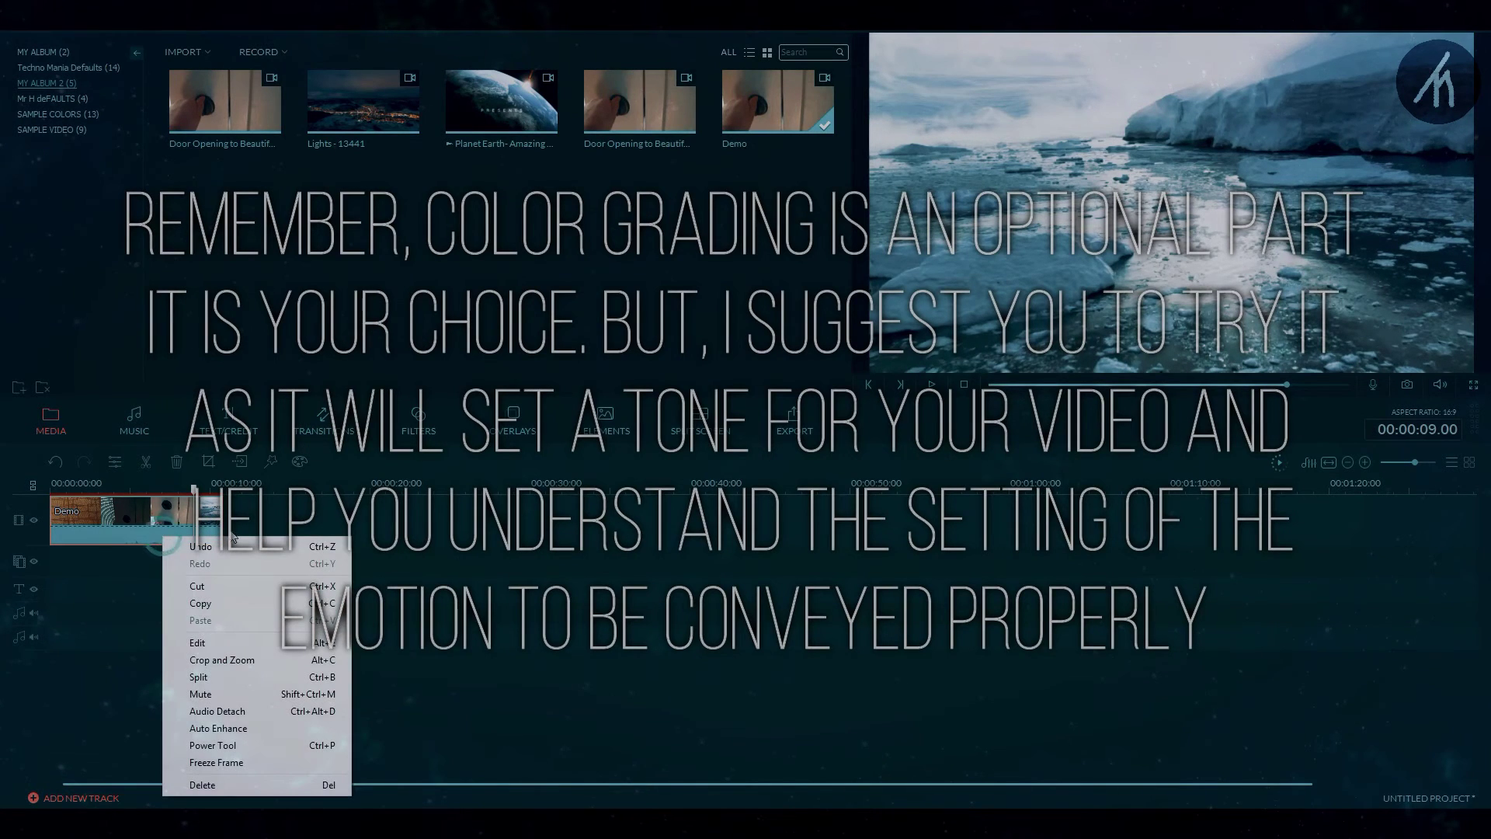
- Apply the ContrastedFilm and ContrastFour filters over the full length of the Demo clip and play the graded result from the start
{"action": "left_click", "coordinate": [436, 423]}
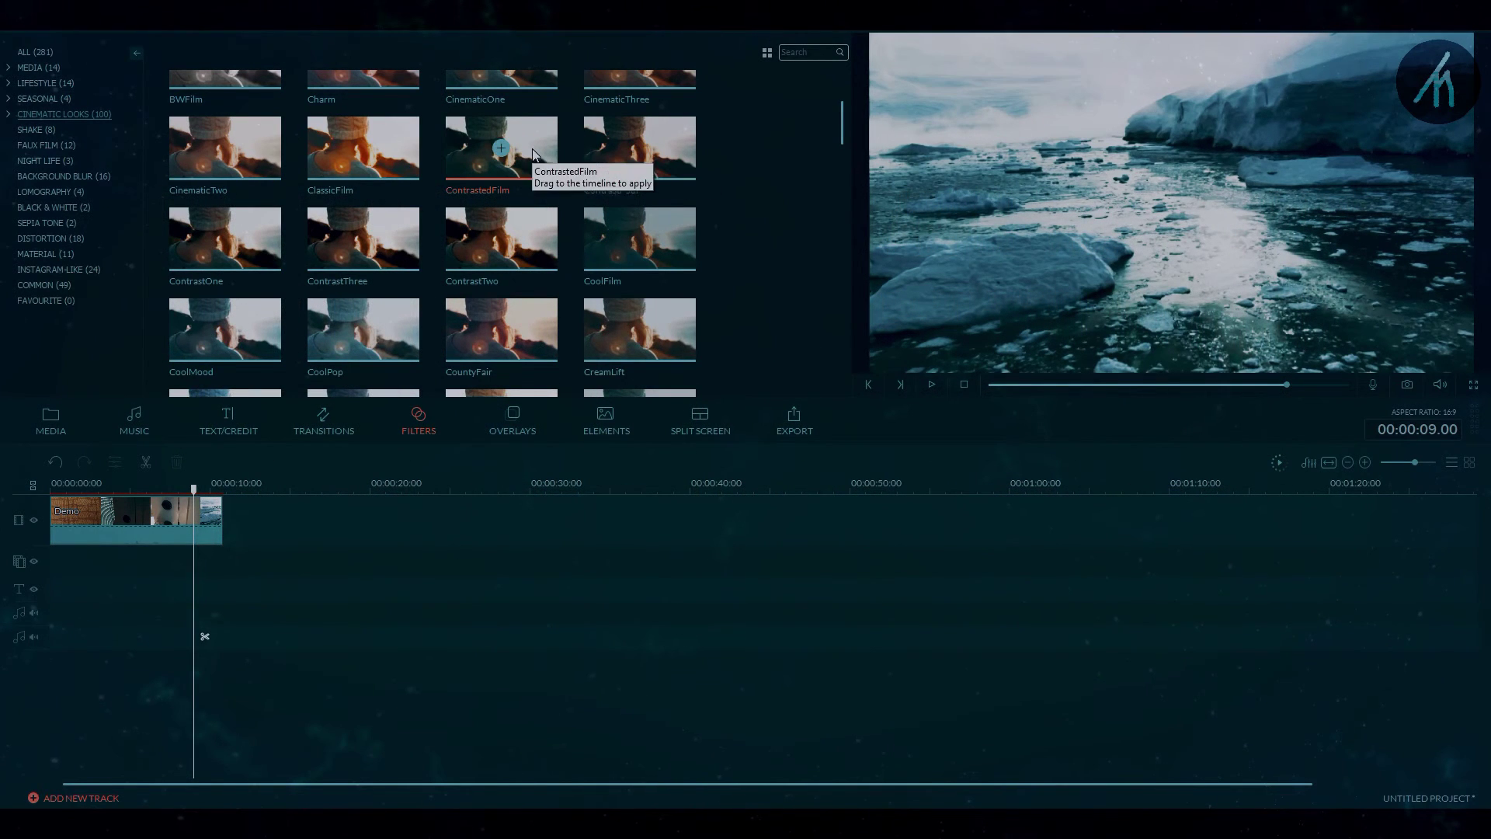
{"action": "left_click_drag", "start_coordinate": [54, 556], "coordinate": [223, 558]}
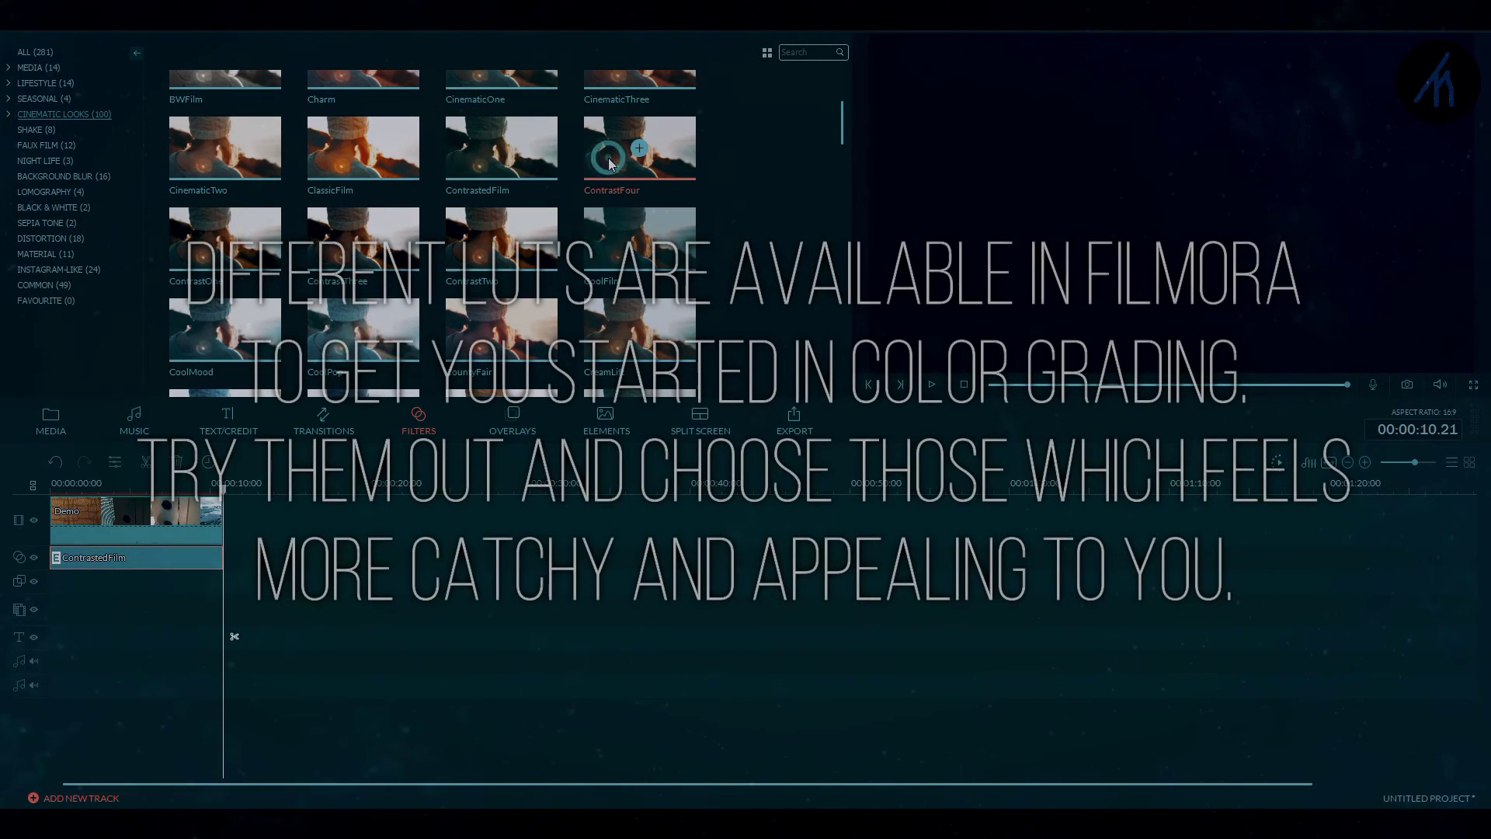
{"action": "left_click_drag", "start_coordinate": [609, 165], "coordinate": [231, 526]}
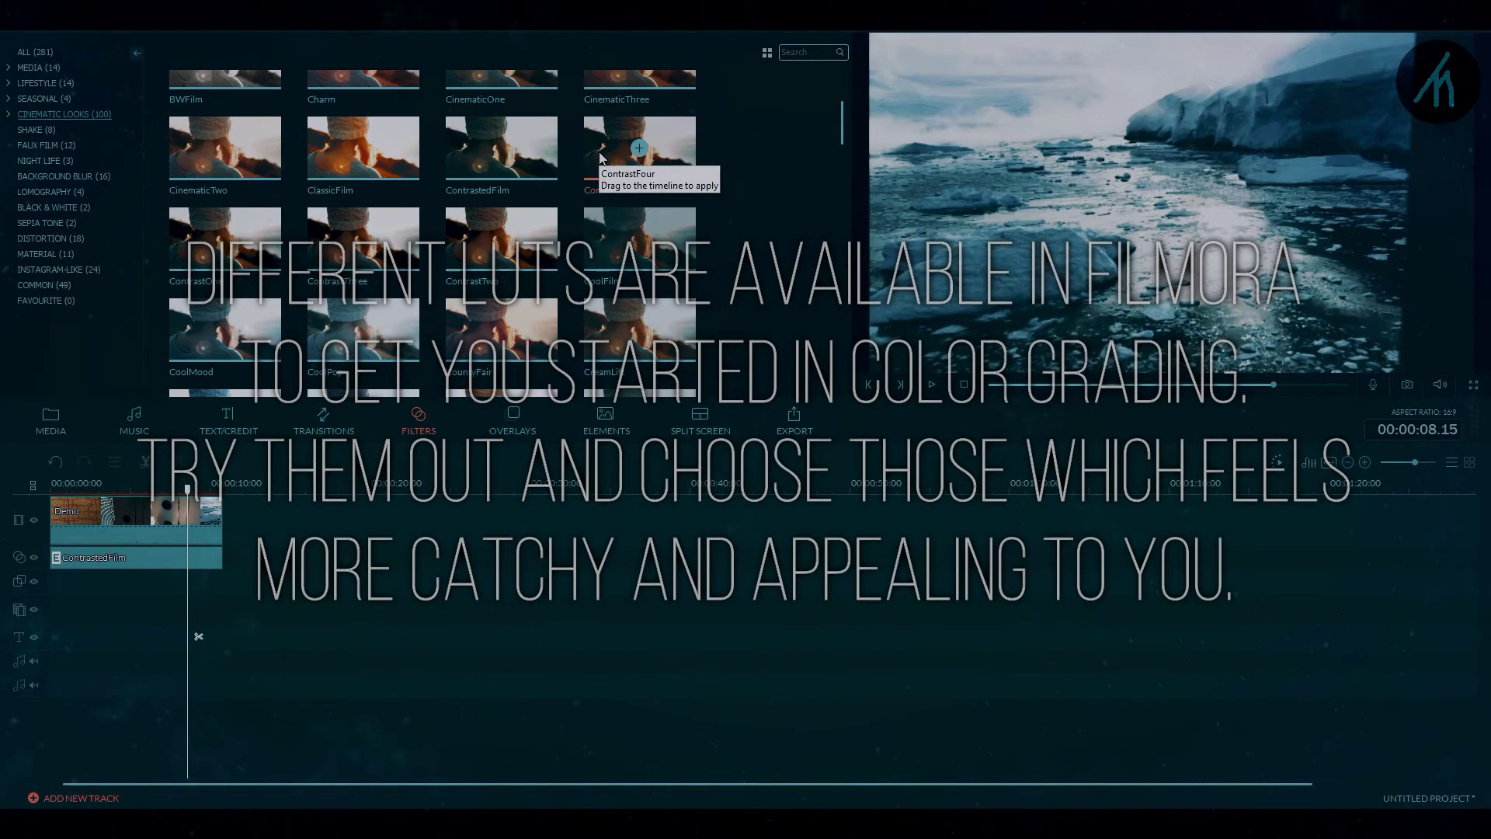
{"action": "left_click_drag", "start_coordinate": [100, 589], "coordinate": [219, 604]}
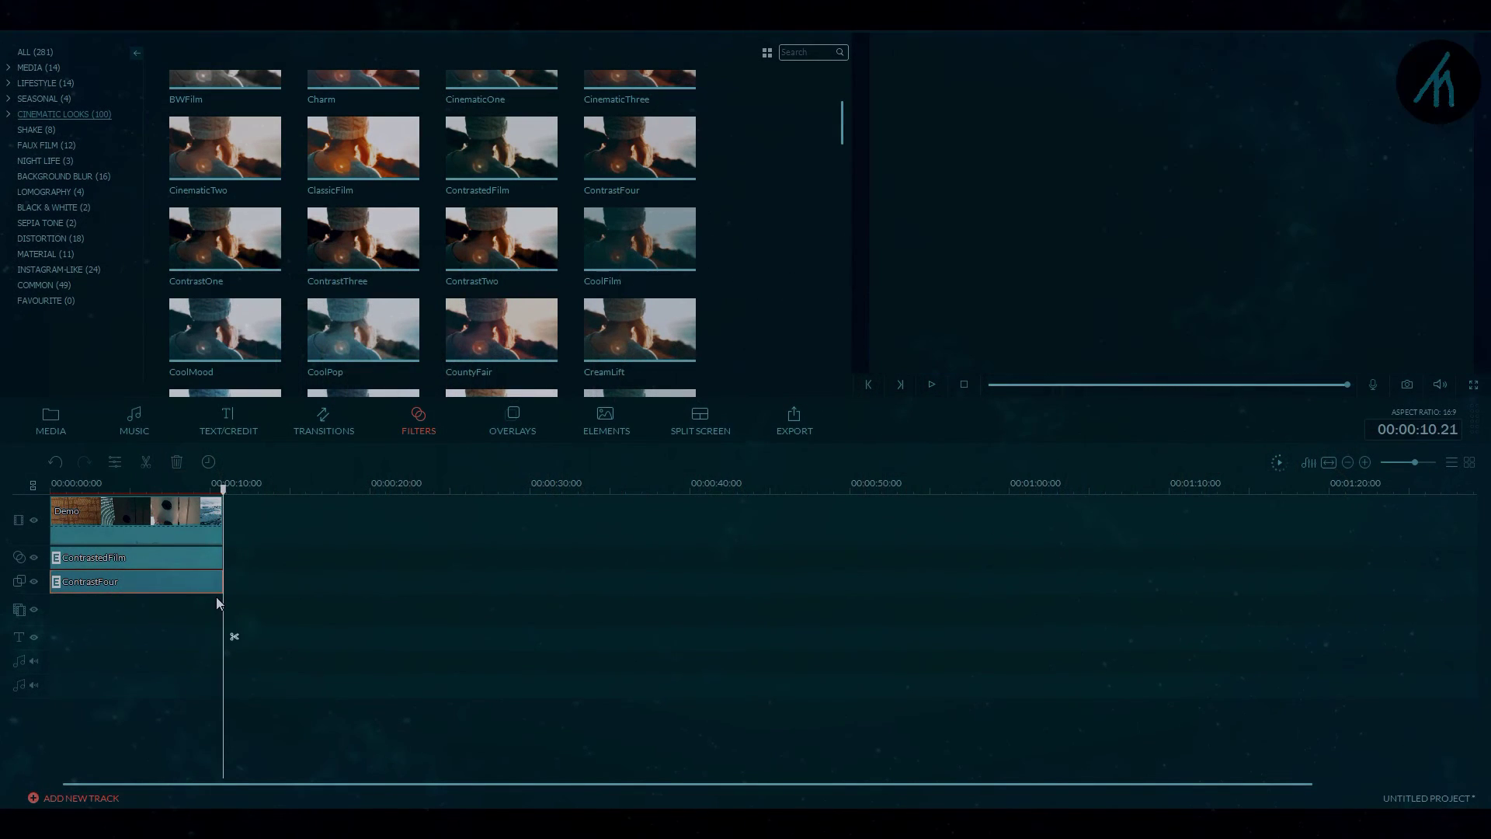
{"action": "left_click", "coordinate": [1002, 386]}
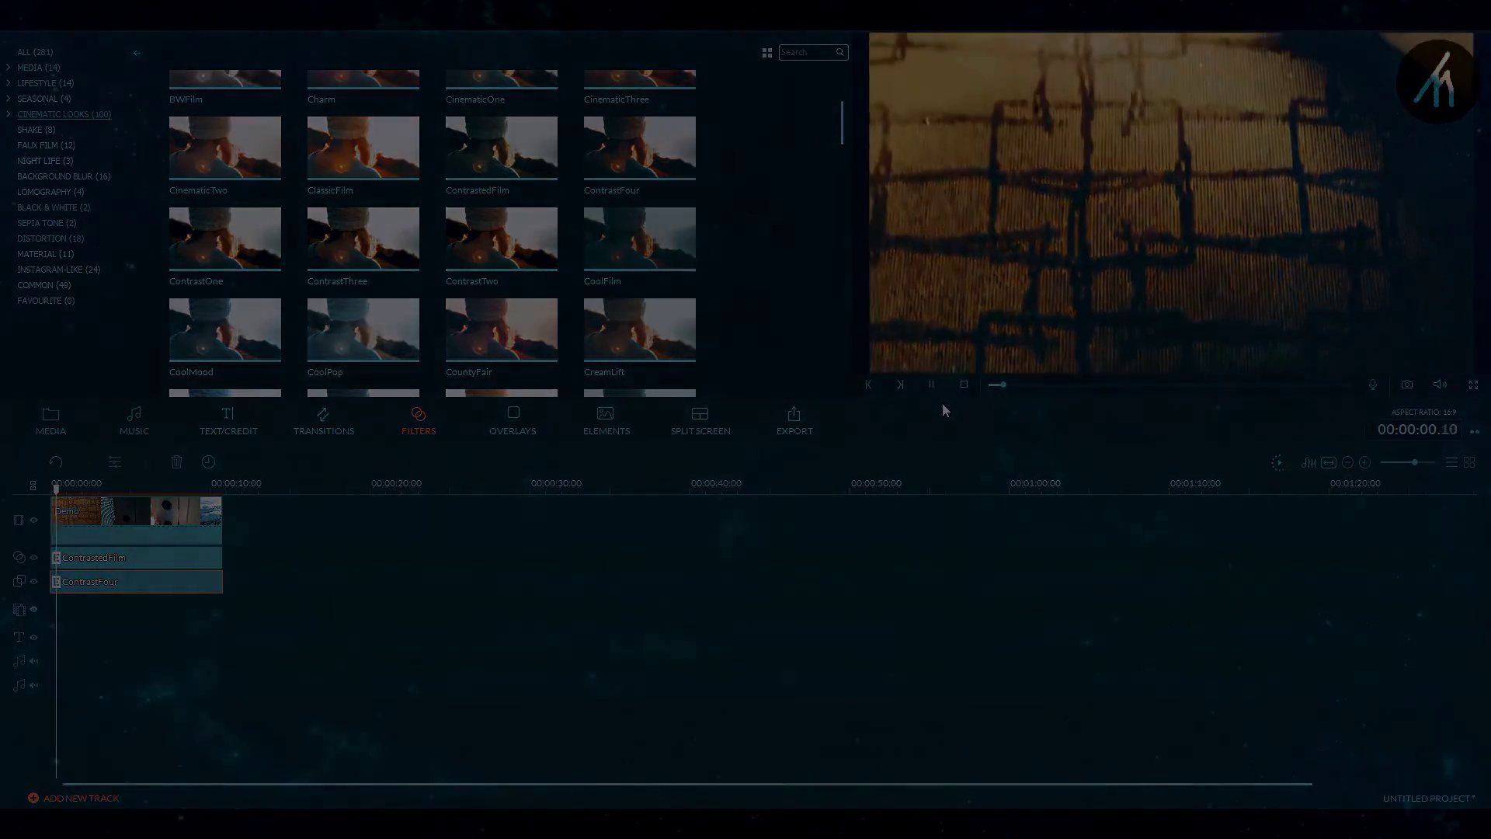